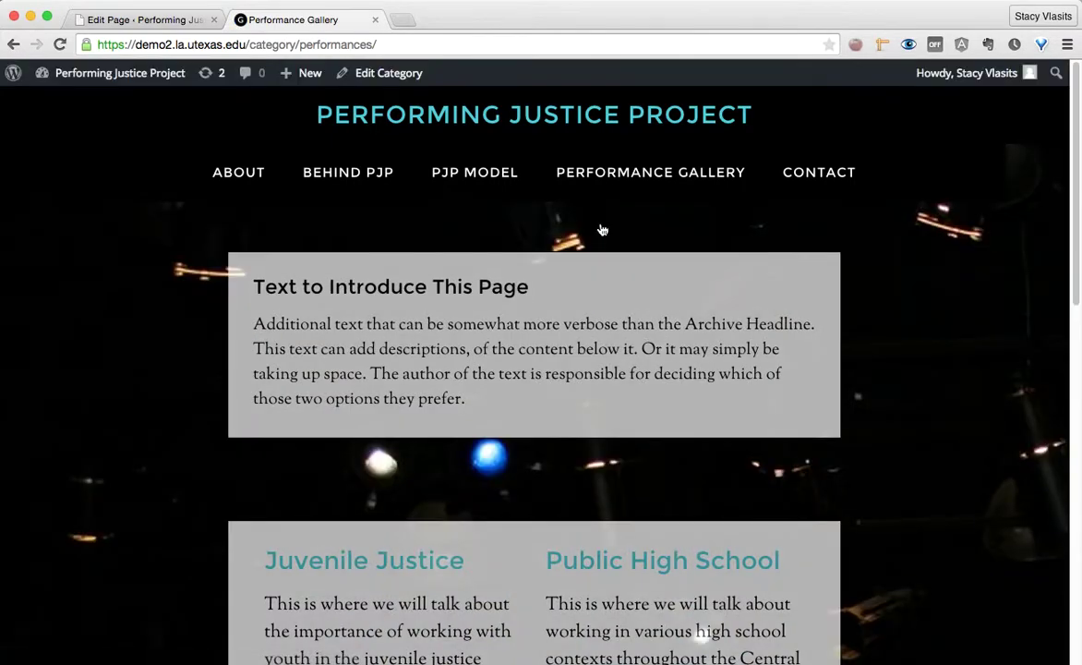
Step: Examine the introductory heading and paragraph and the category descriptions on the Performance Gallery page
drag(251, 286, 509, 306)
drag(253, 323, 510, 391)
scroll(593, 455, down, 1)
scroll(314, 453, down, 2)
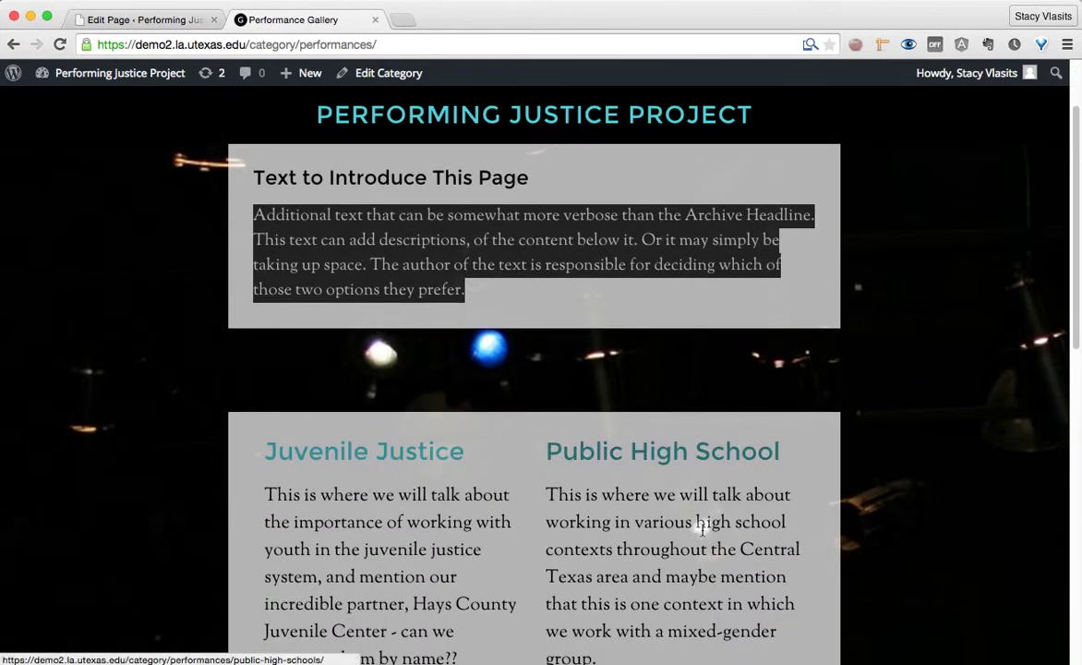
scroll(667, 460, down, 5)
scroll(688, 554, down, 2)
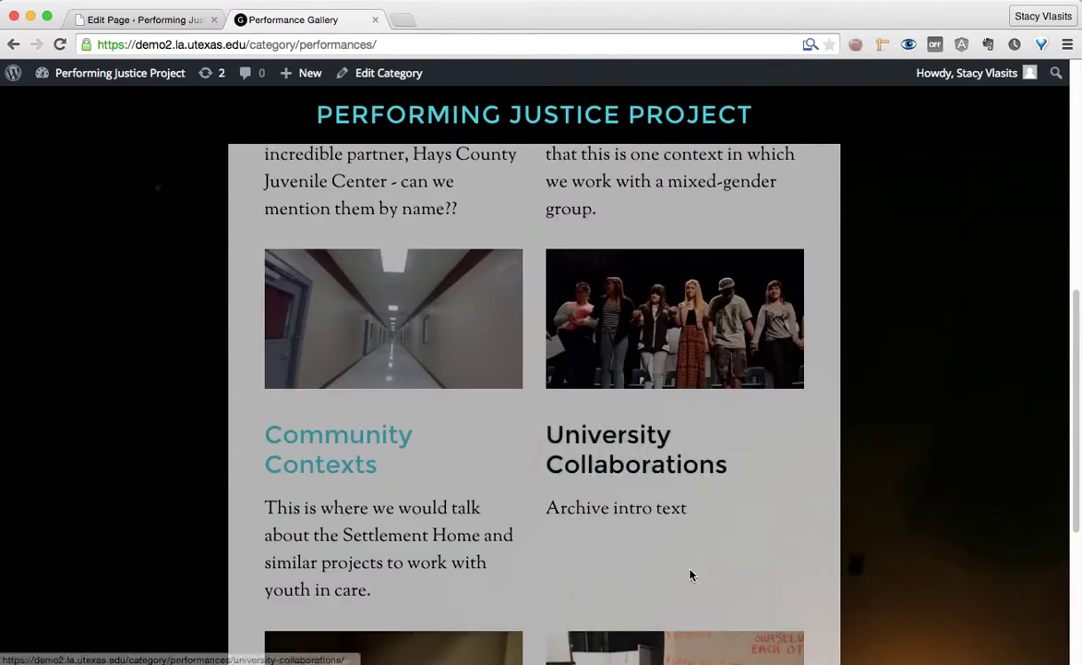
scroll(691, 572, up, 4)
drag(287, 318, 474, 474)
drag(570, 315, 667, 452)
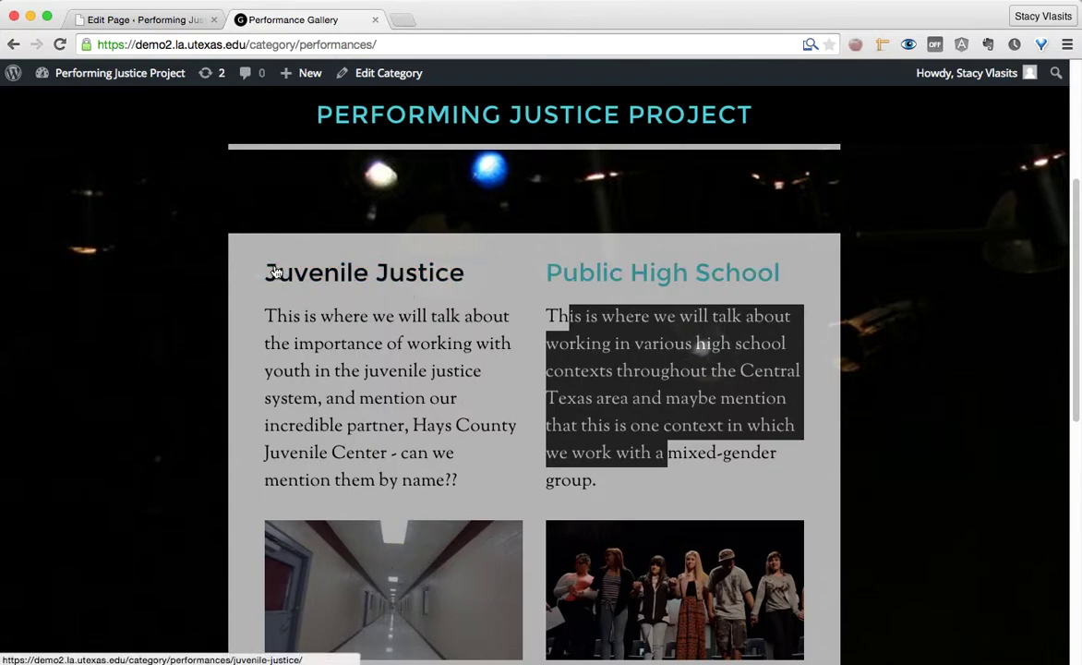
scroll(367, 222, down, 5)
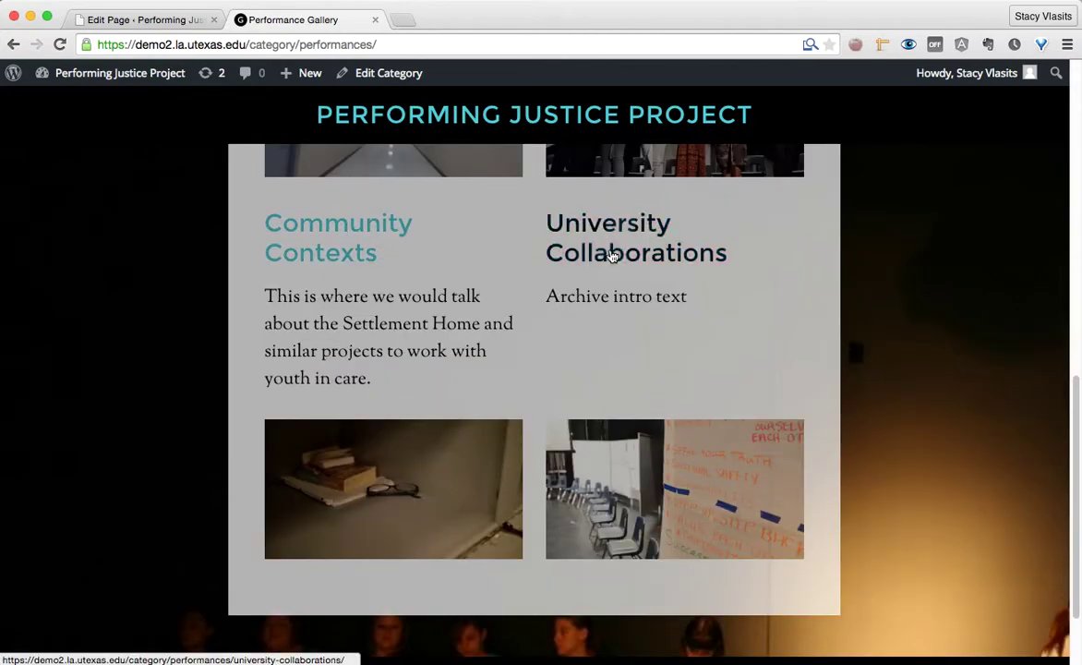
scroll(406, 376, up, 8)
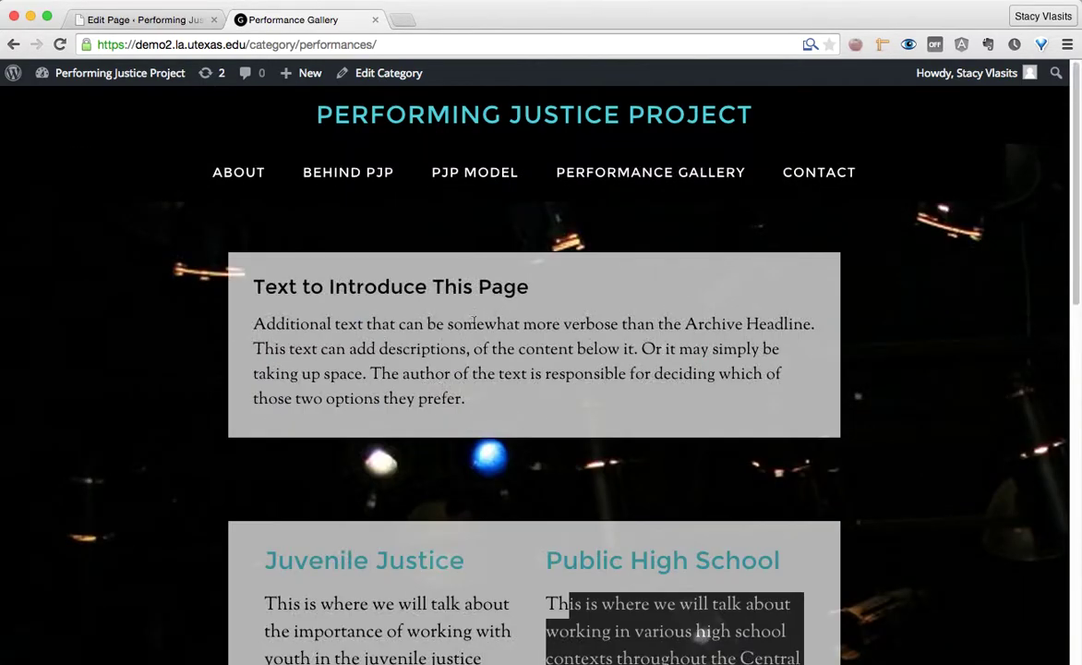
click(160, 220)
drag(262, 288, 530, 282)
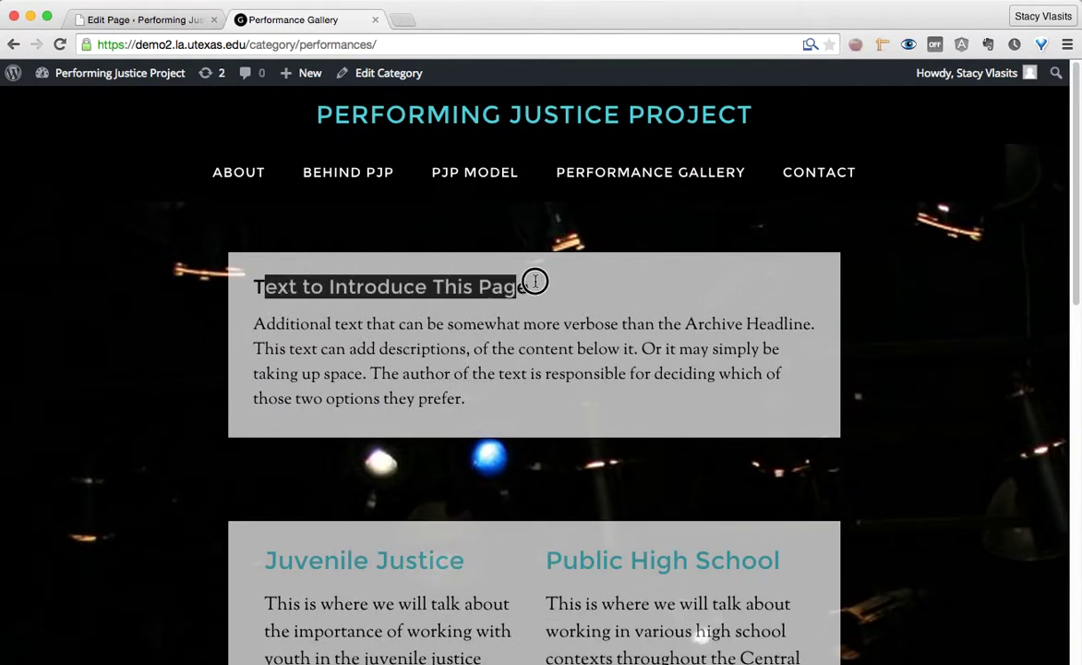
click(292, 339)
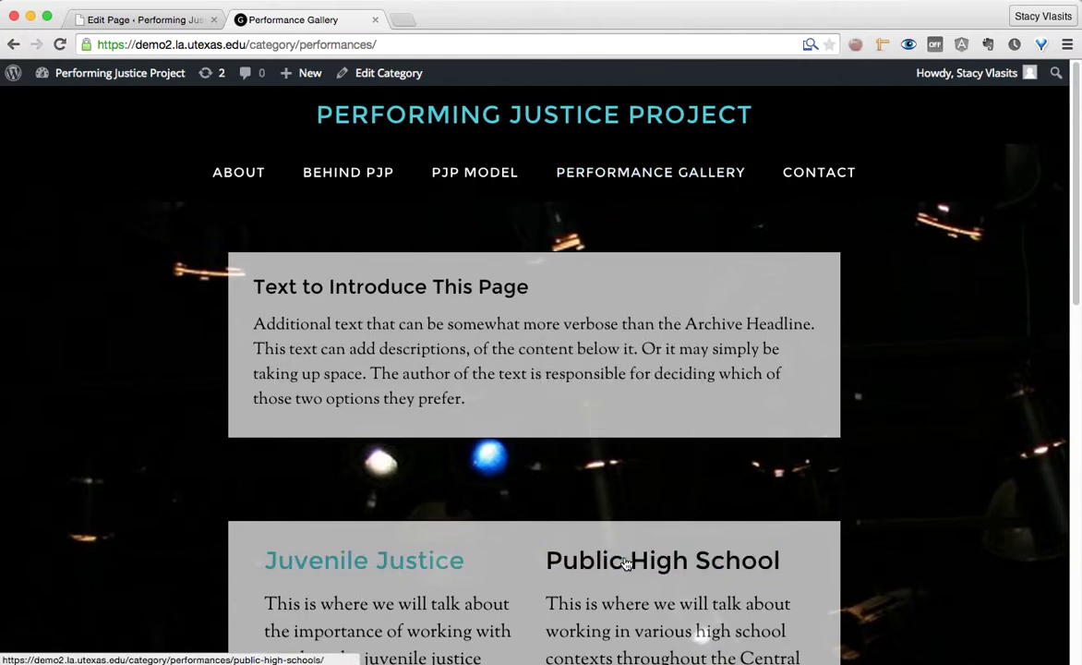
scroll(646, 554, down, 1)
scroll(591, 577, up, 1)
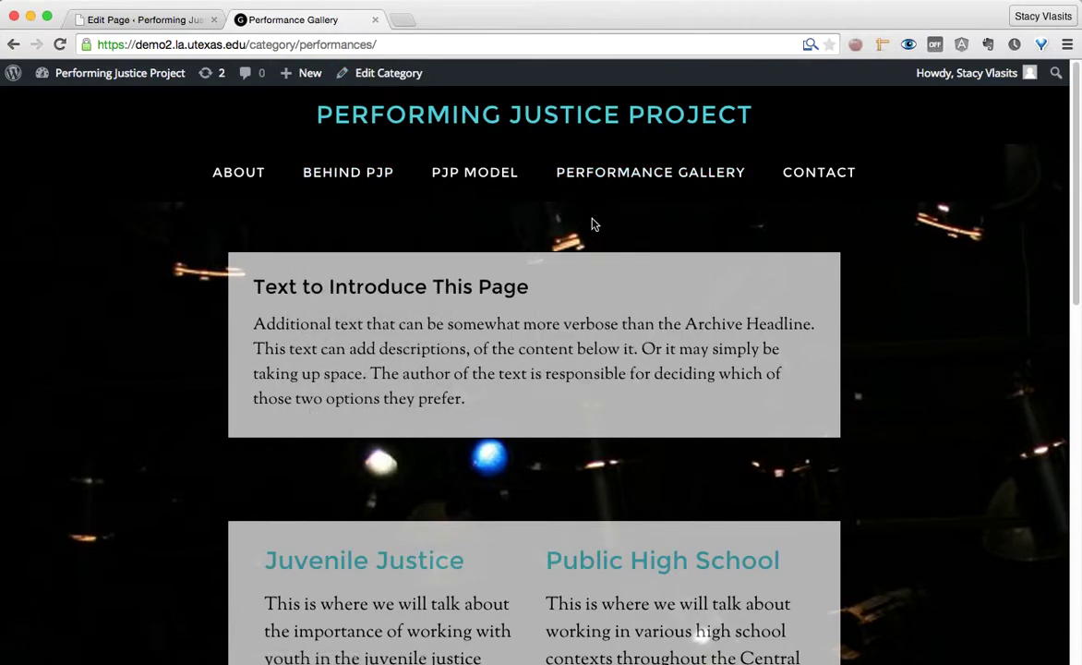
Step: Open the Performance Gallery category's edit form in a new browser tab and review its name
right_click(392, 82)
click(402, 81)
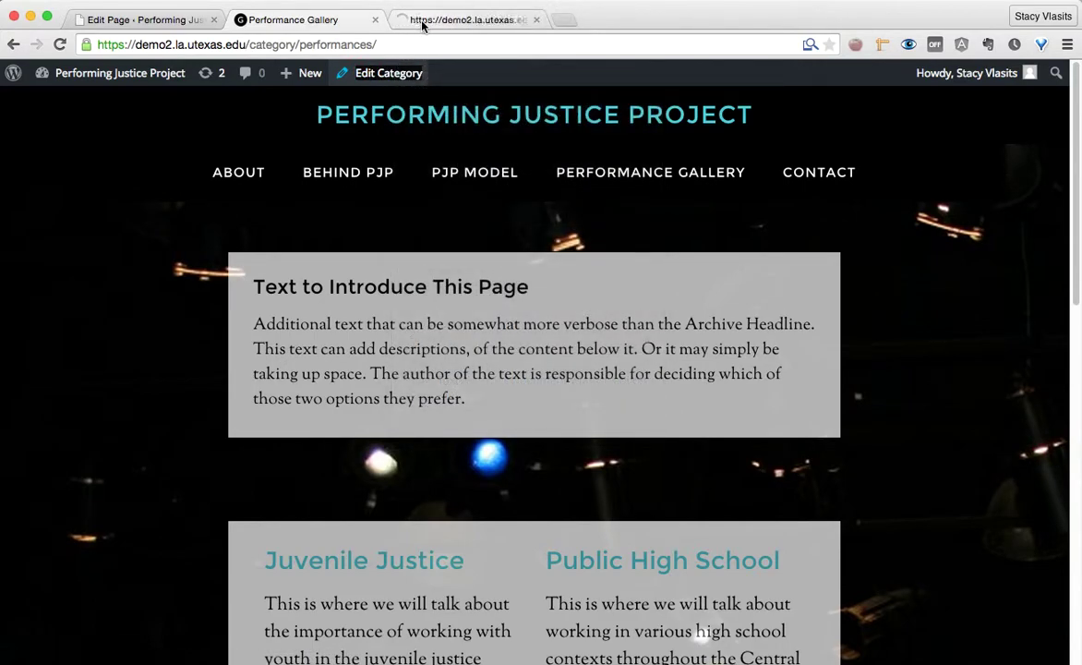
click(417, 20)
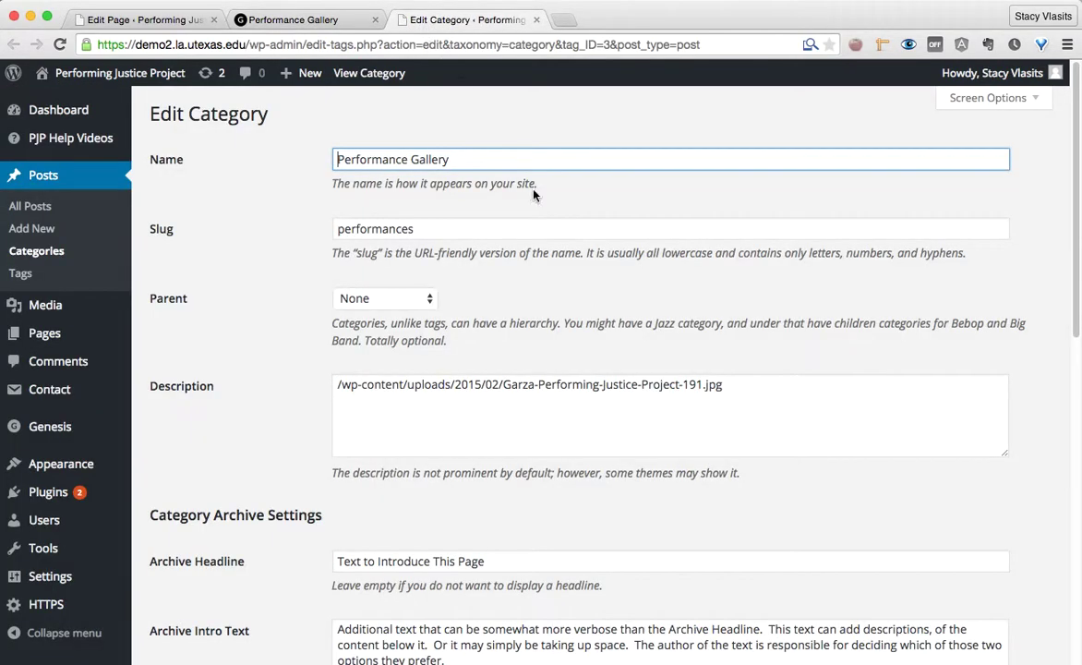
click(255, 166)
drag(153, 114, 279, 110)
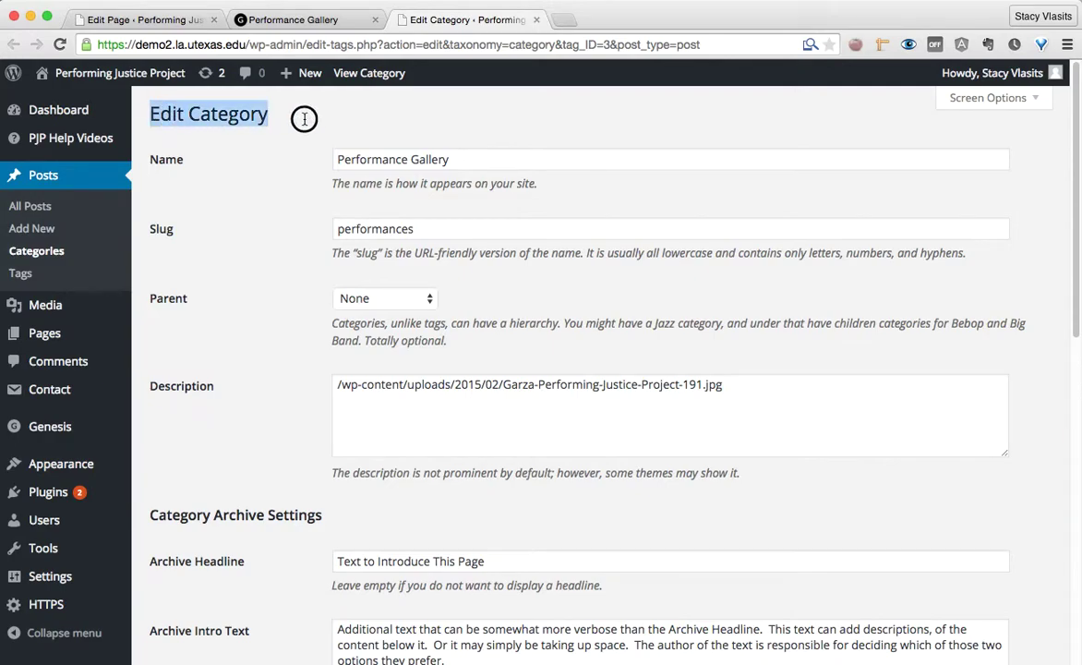
click(269, 136)
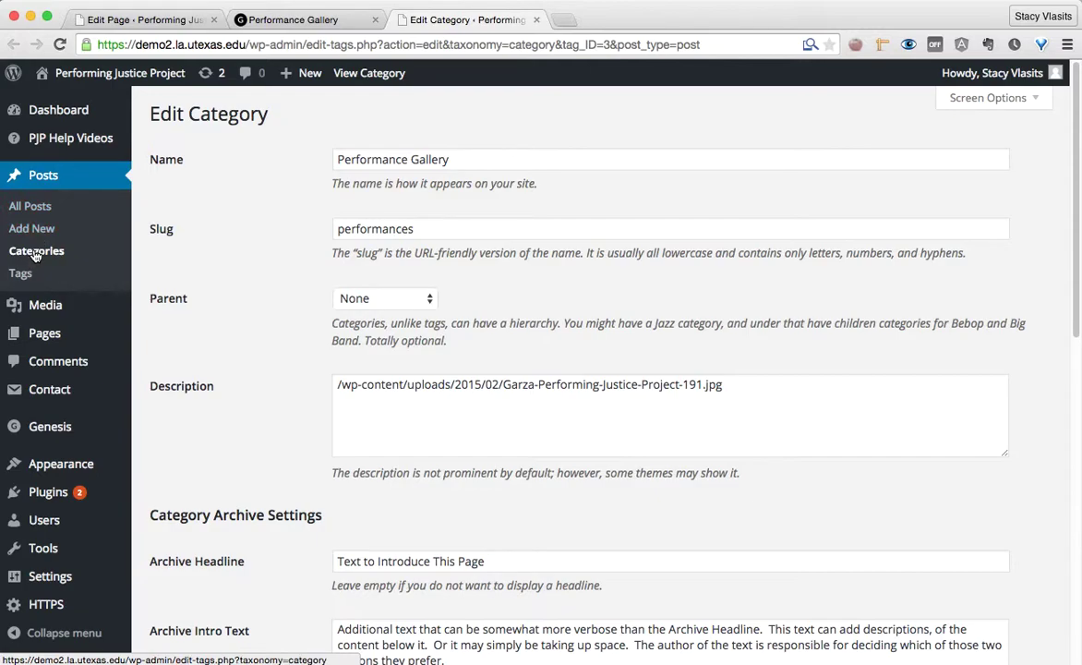
drag(357, 162, 442, 166)
click(213, 164)
Step: Go through the posts list to the post categories and open the Performance Gallery category for editing
click(34, 177)
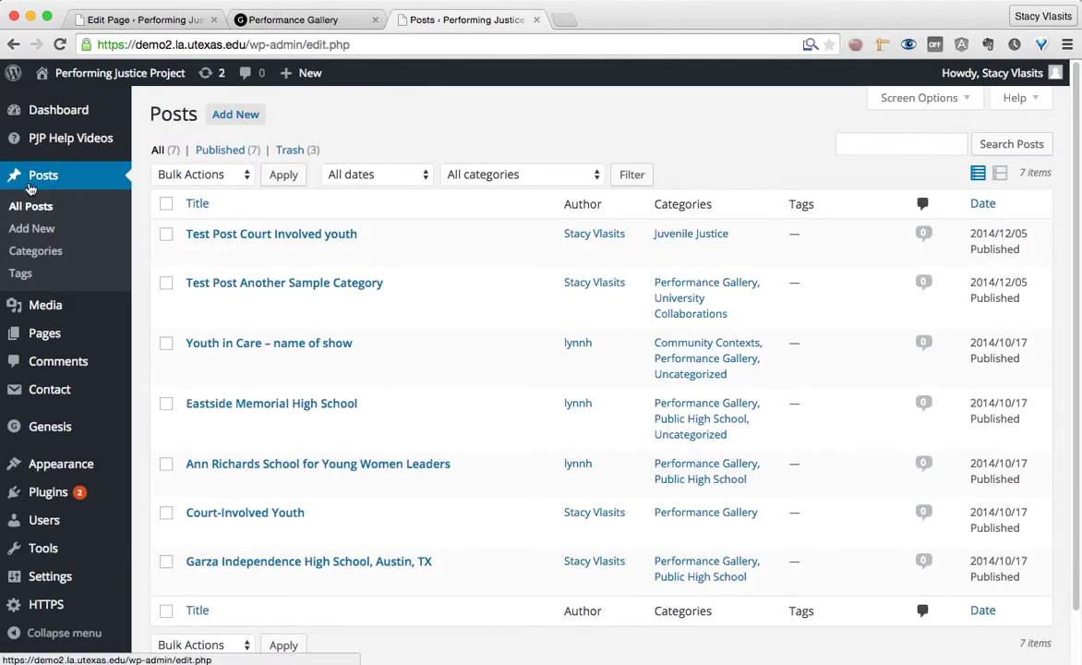
click(30, 256)
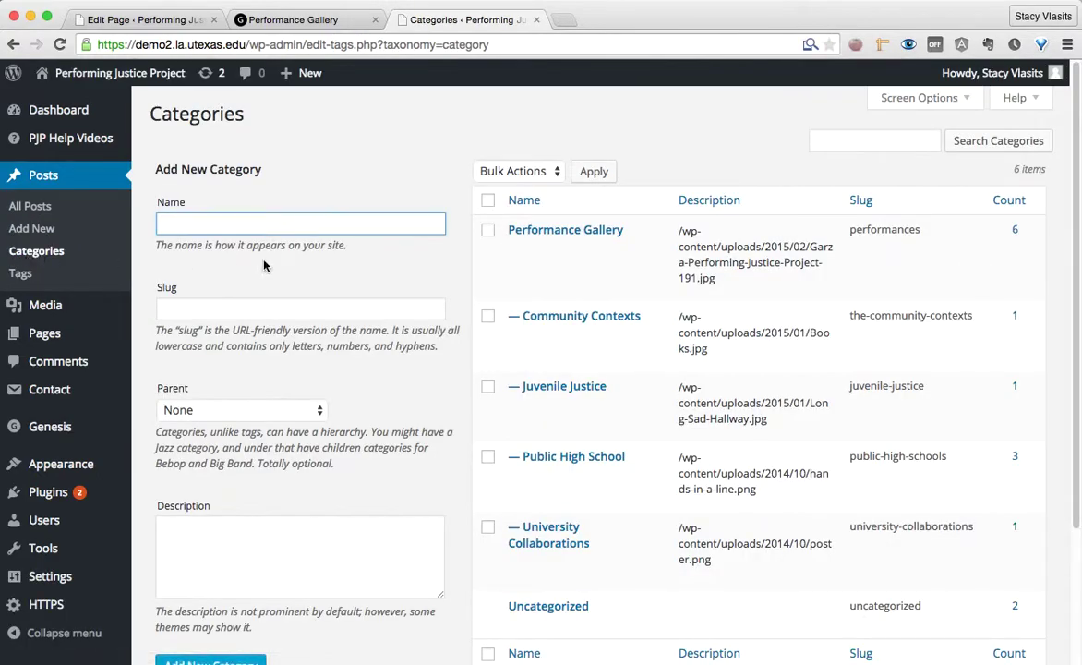
mouse_move(562, 240)
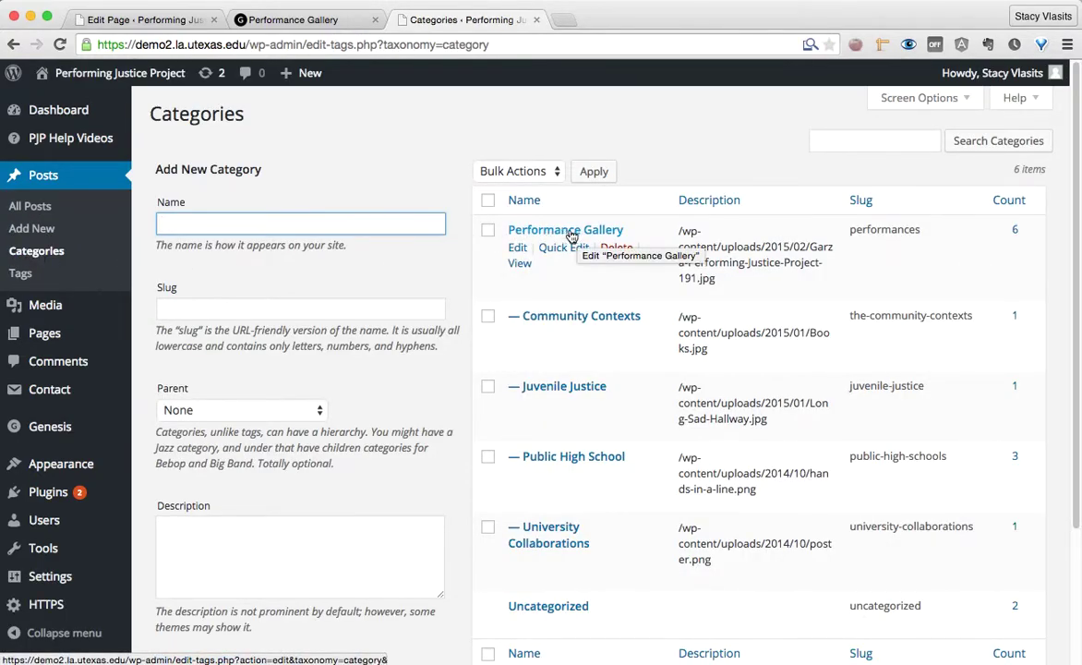
click(517, 251)
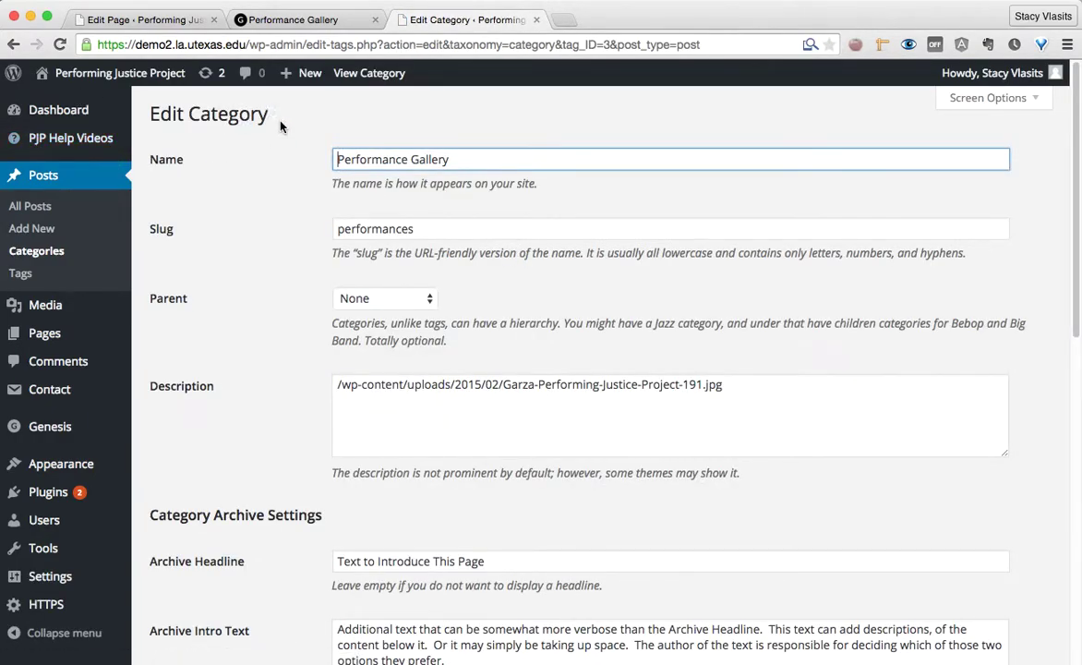
Step: Compare the category form's Archive Headline and Archive Intro Text with the heading and paragraph on the public Performance Gallery page
drag(282, 127, 137, 113)
click(434, 160)
drag(434, 160, 322, 159)
click(263, 251)
scroll(272, 276, down, 5)
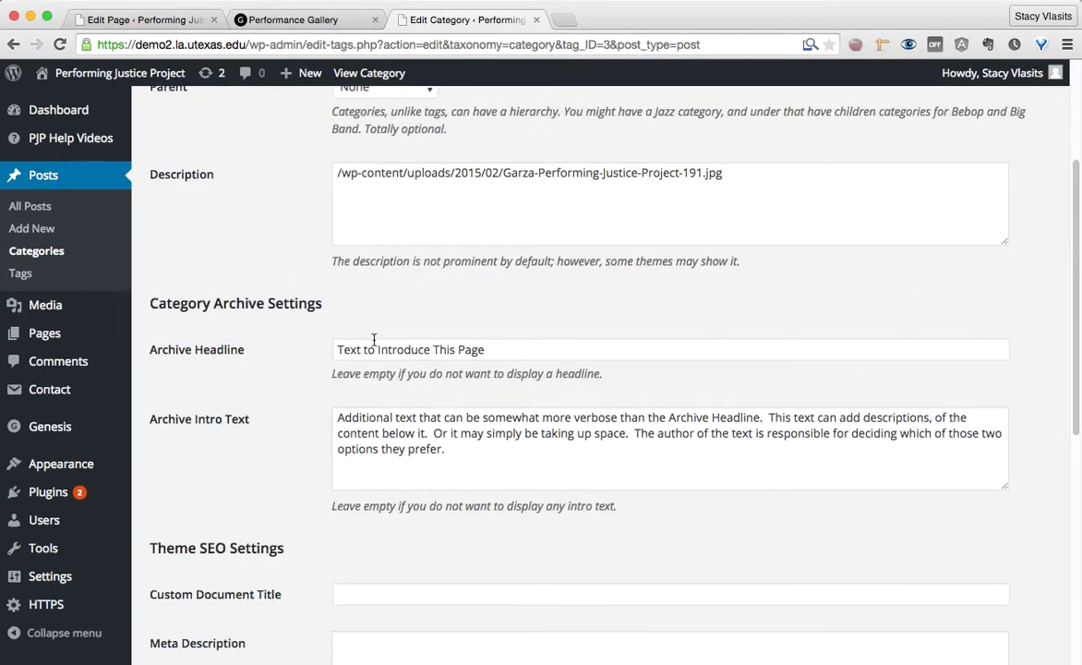
click(293, 19)
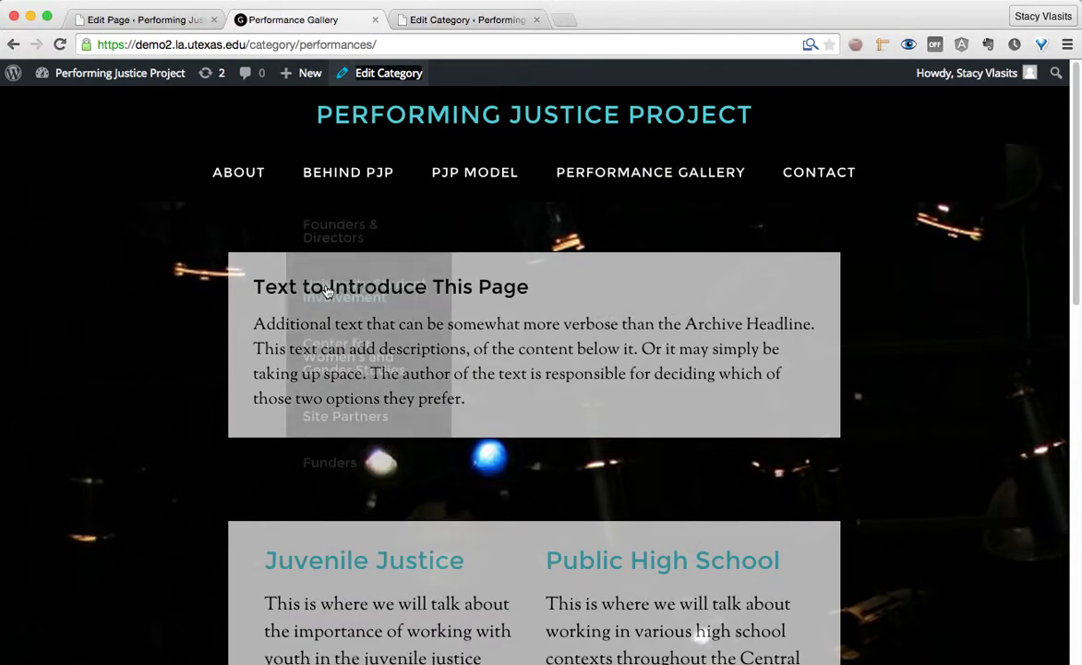
drag(261, 286, 529, 286)
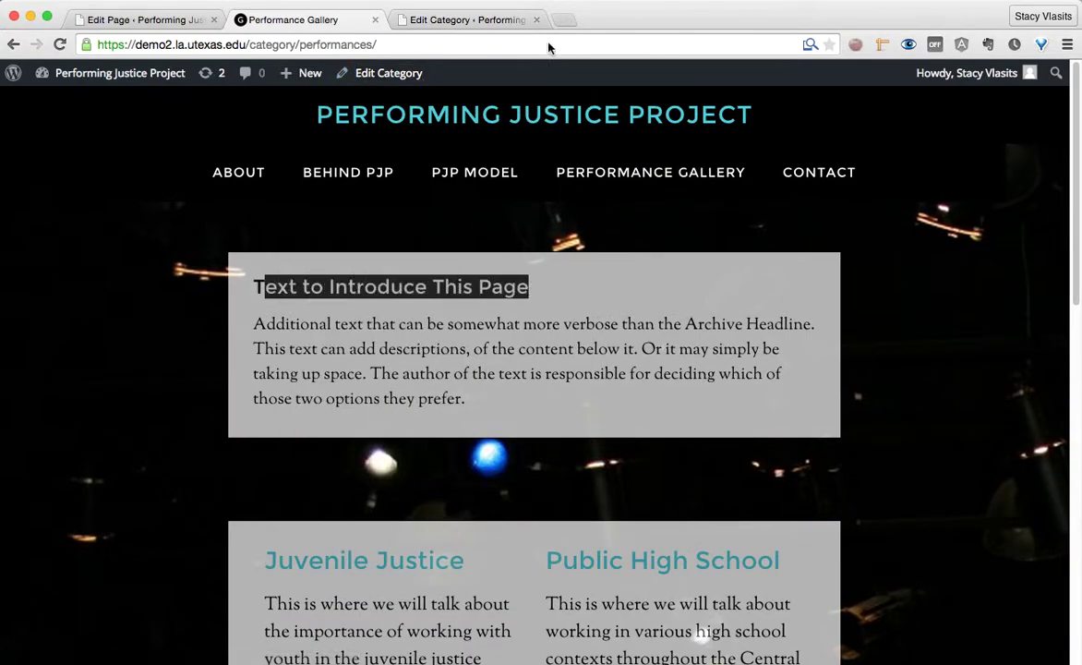
click(466, 19)
drag(334, 349, 496, 349)
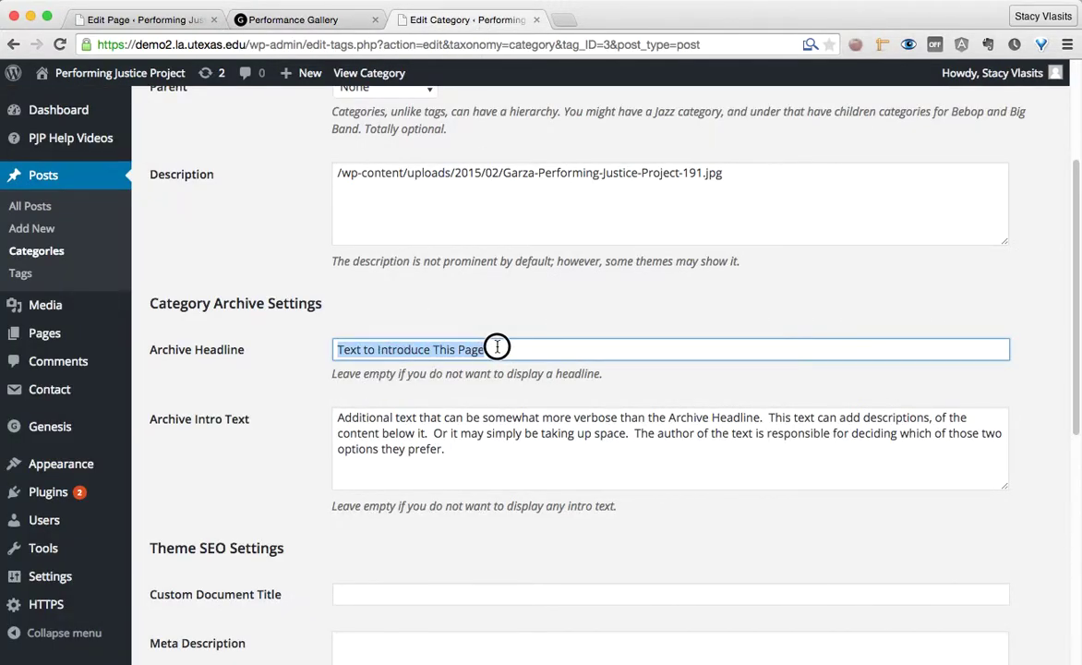
click(411, 443)
drag(362, 418, 457, 444)
click(397, 431)
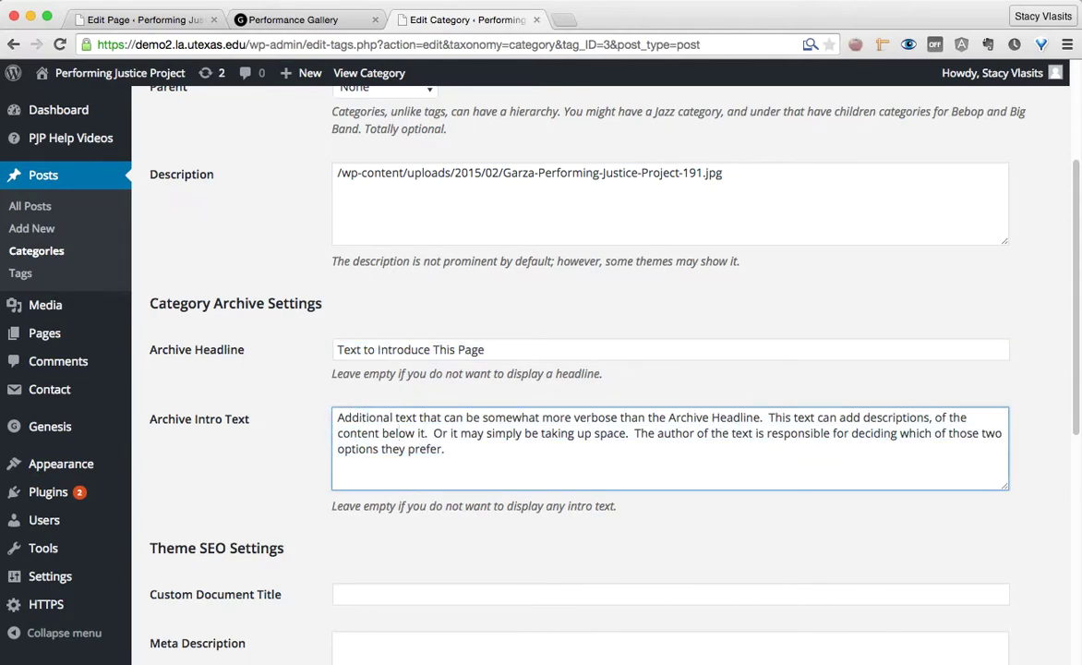
click(324, 19)
drag(254, 324, 363, 325)
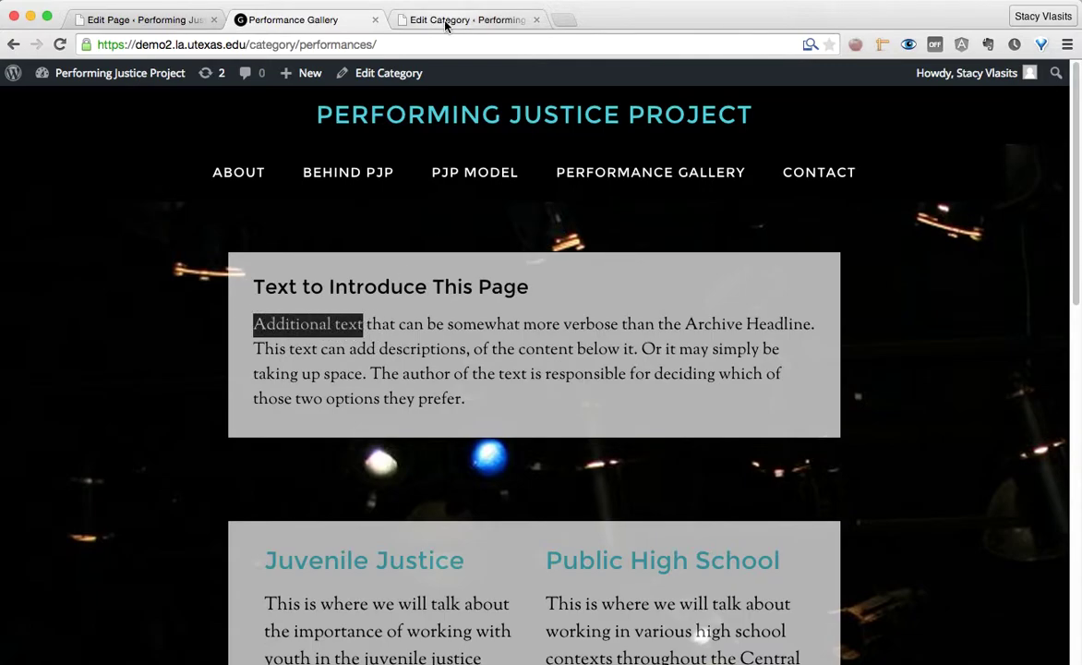
Step: Return to the category form and replace the Archive Headline with "Intro Text"
click(444, 19)
click(384, 356)
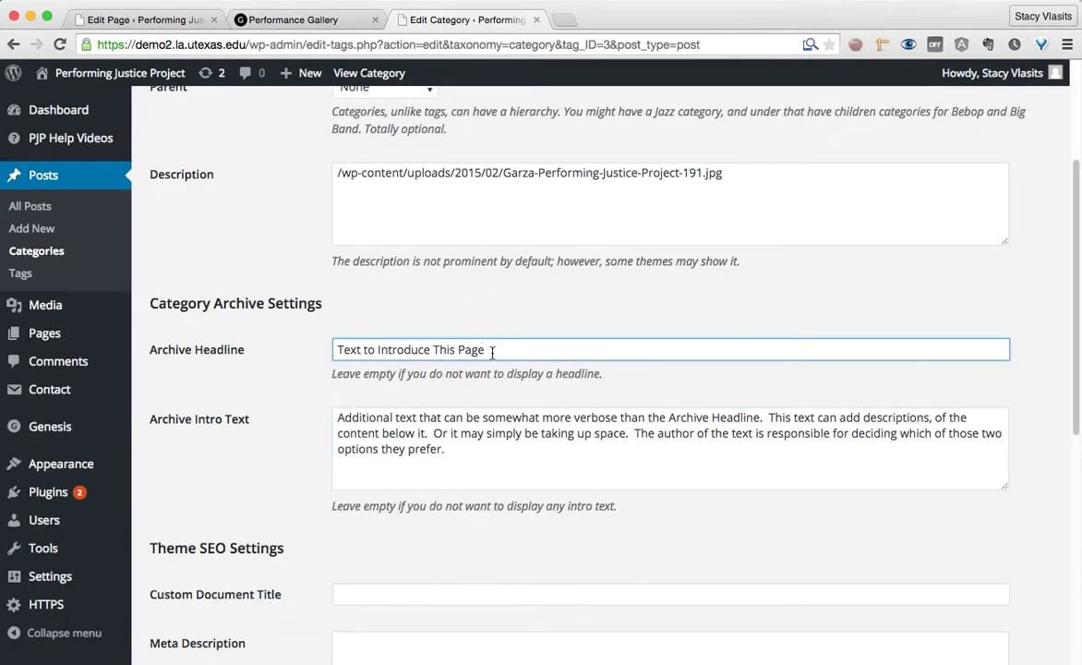
drag(488, 350, 154, 326)
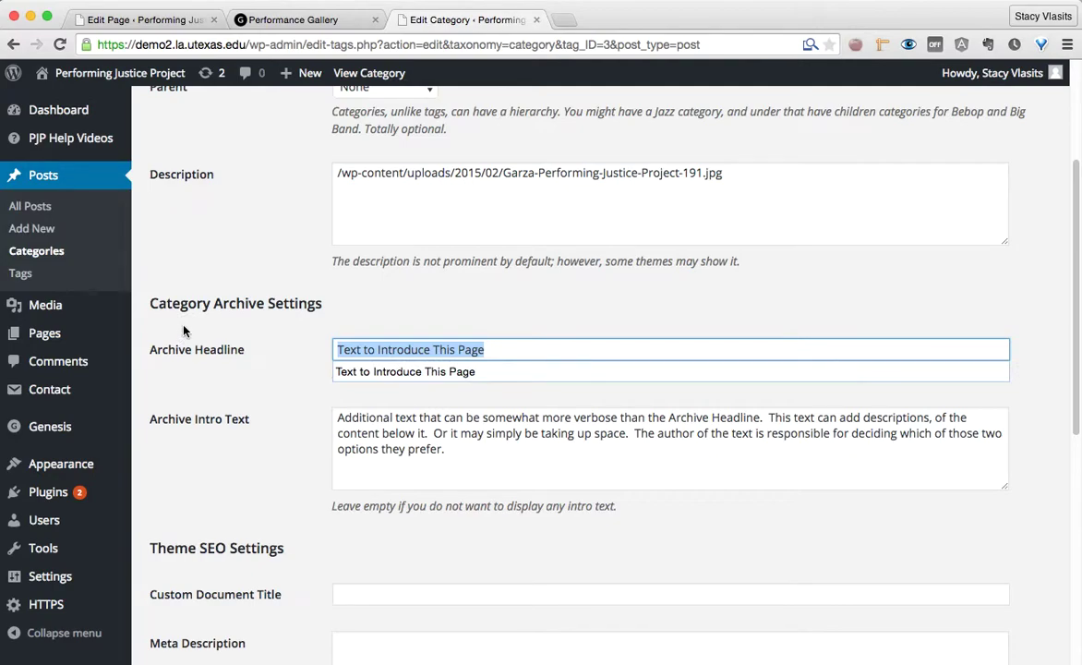
key(BackSpace)
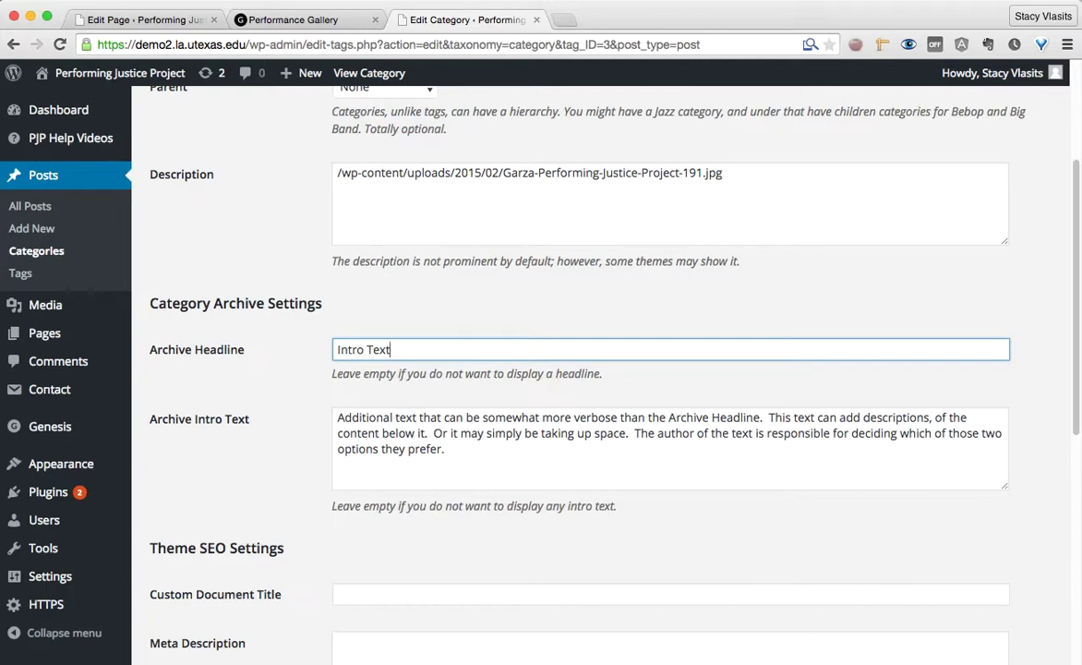
Step: Insert the word "intro" after "Additional" in the Archive Intro Text and save the category
click(362, 417)
click(395, 418)
text(intro)
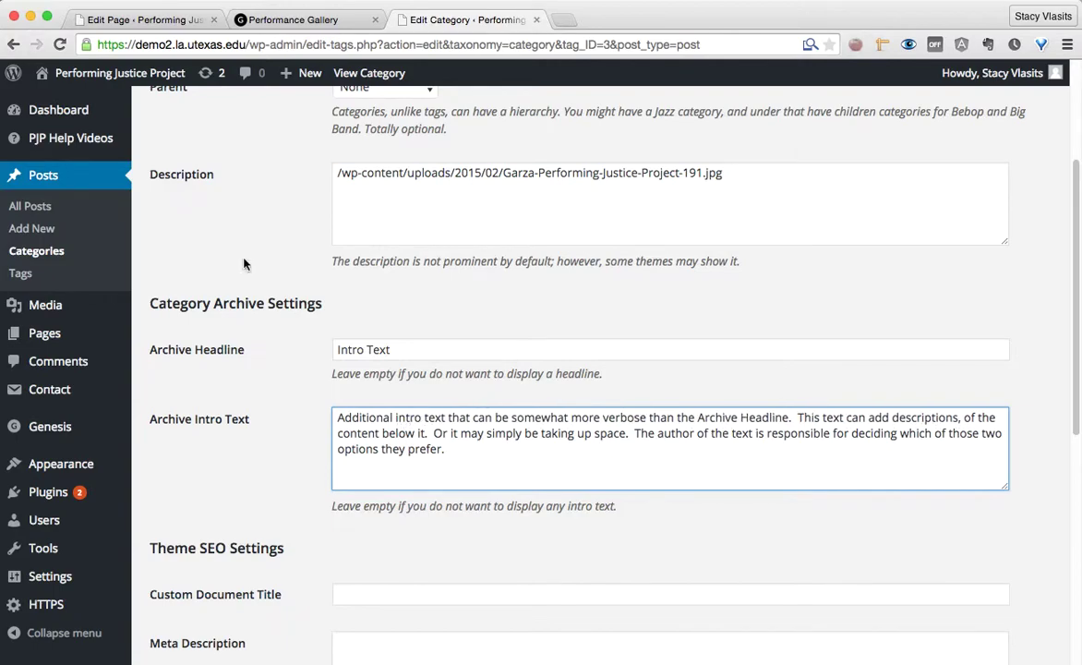
scroll(622, 401, down, 5)
click(194, 580)
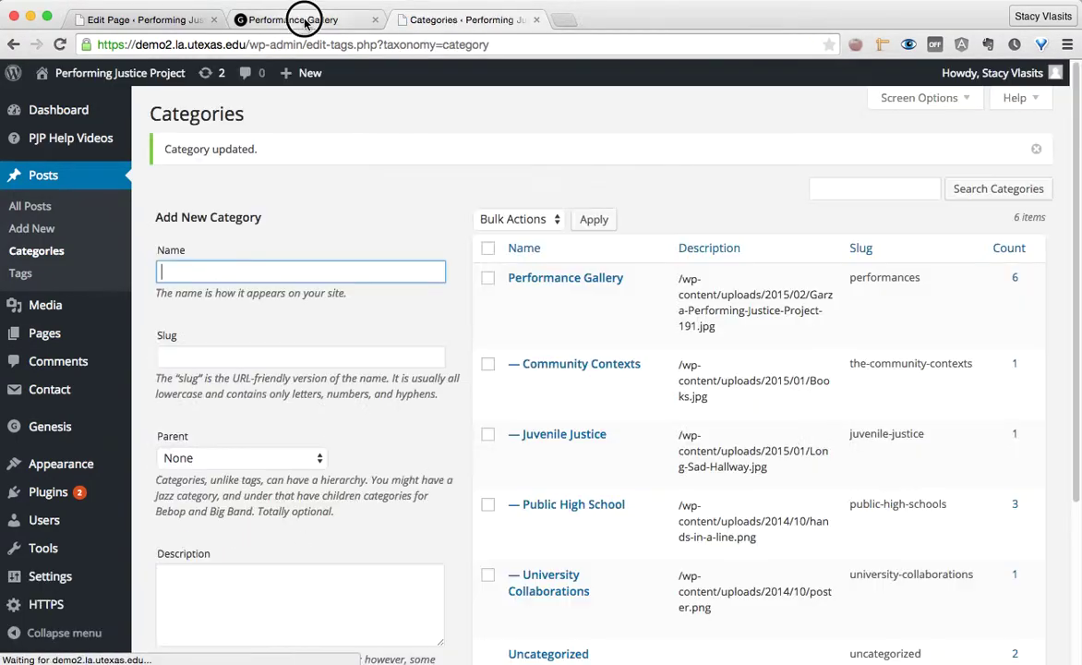
Step: Reload the public Performance Gallery page and check its introductory heading and paragraph
click(305, 19)
key(super+r)
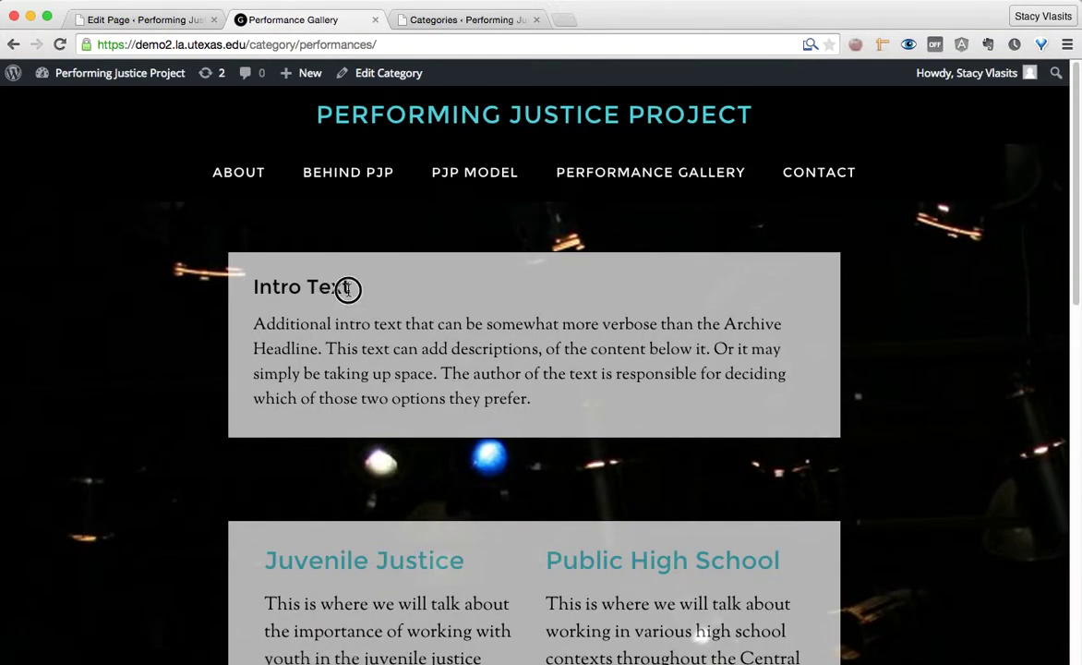
drag(345, 287, 236, 290)
drag(267, 325, 393, 333)
click(299, 314)
drag(265, 288, 309, 290)
click(301, 312)
scroll(362, 369, down, 3)
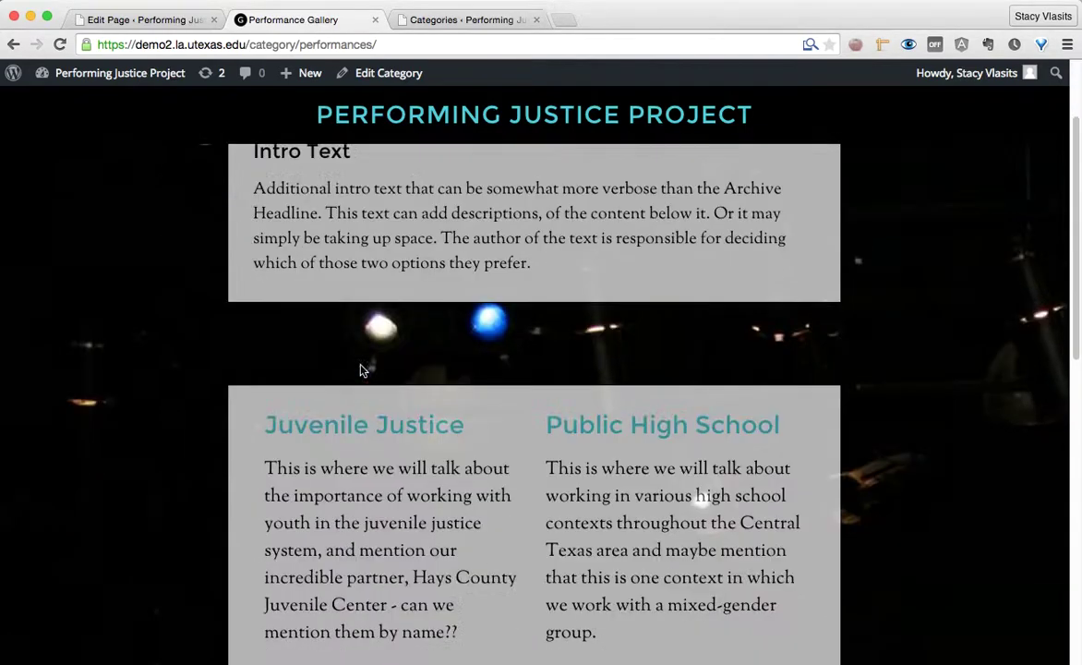
scroll(406, 480, down, 2)
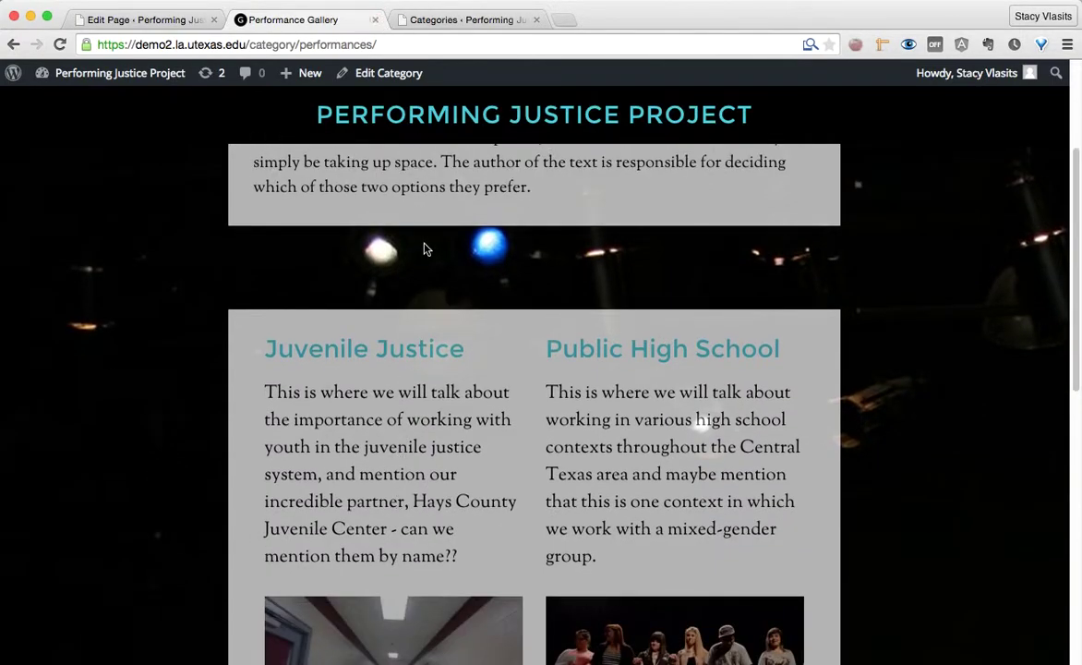
scroll(456, 218, up, 5)
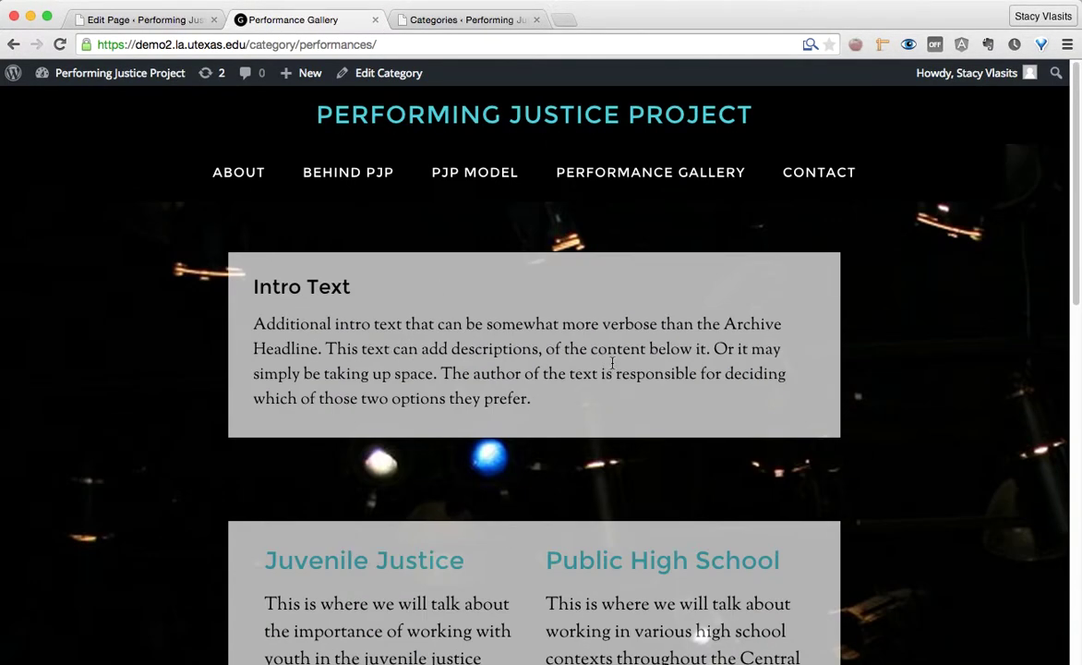
right_click(88, 351)
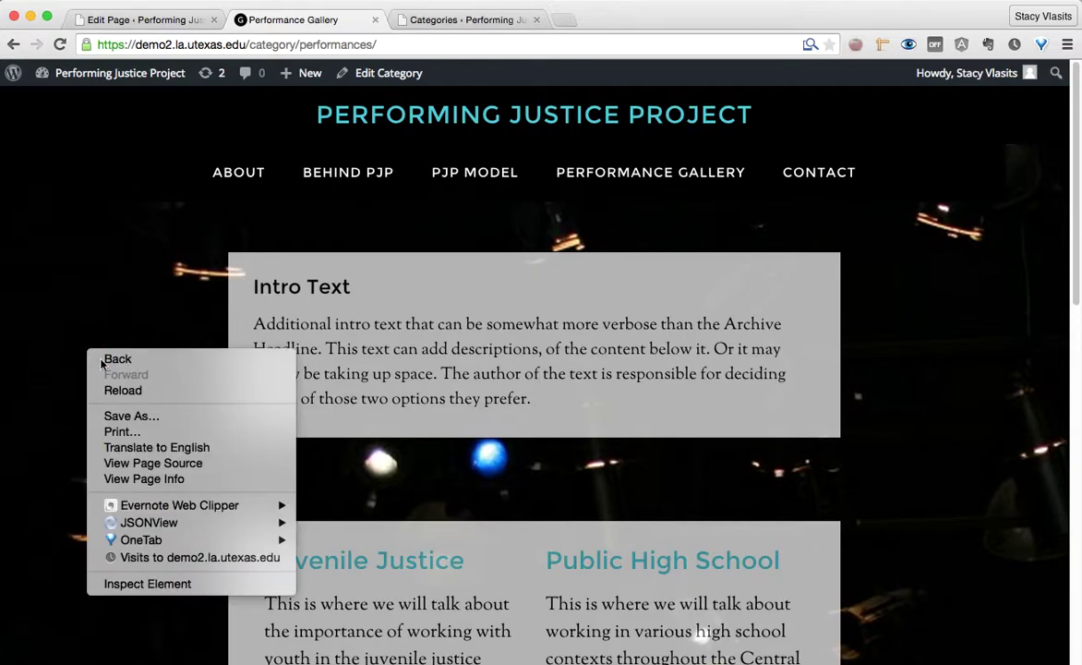
click(120, 224)
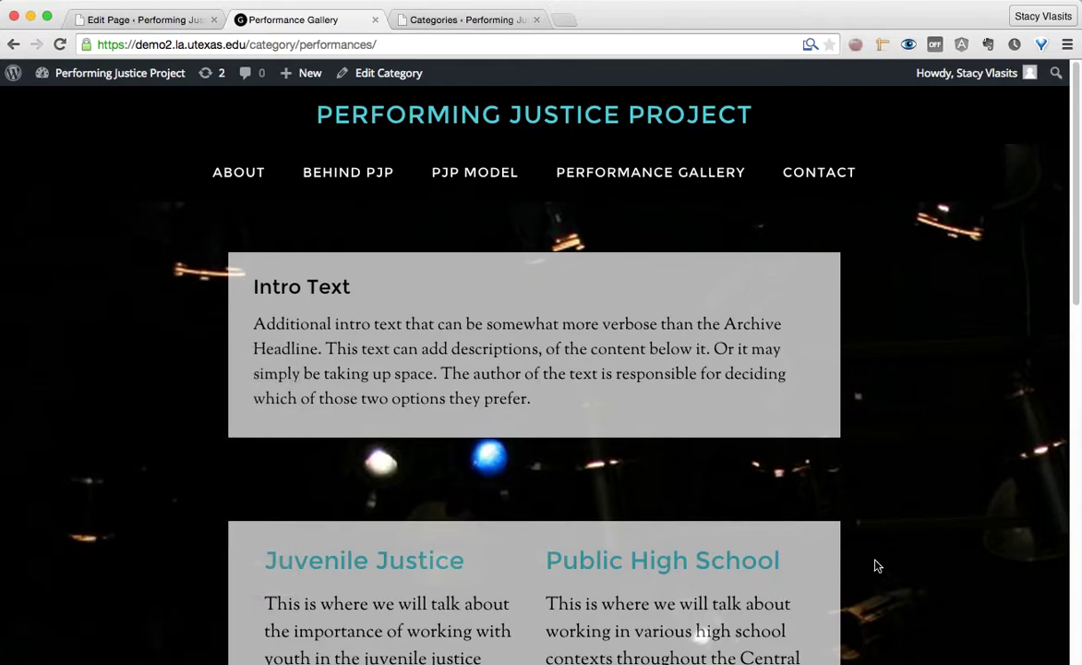
scroll(960, 524, down, 13)
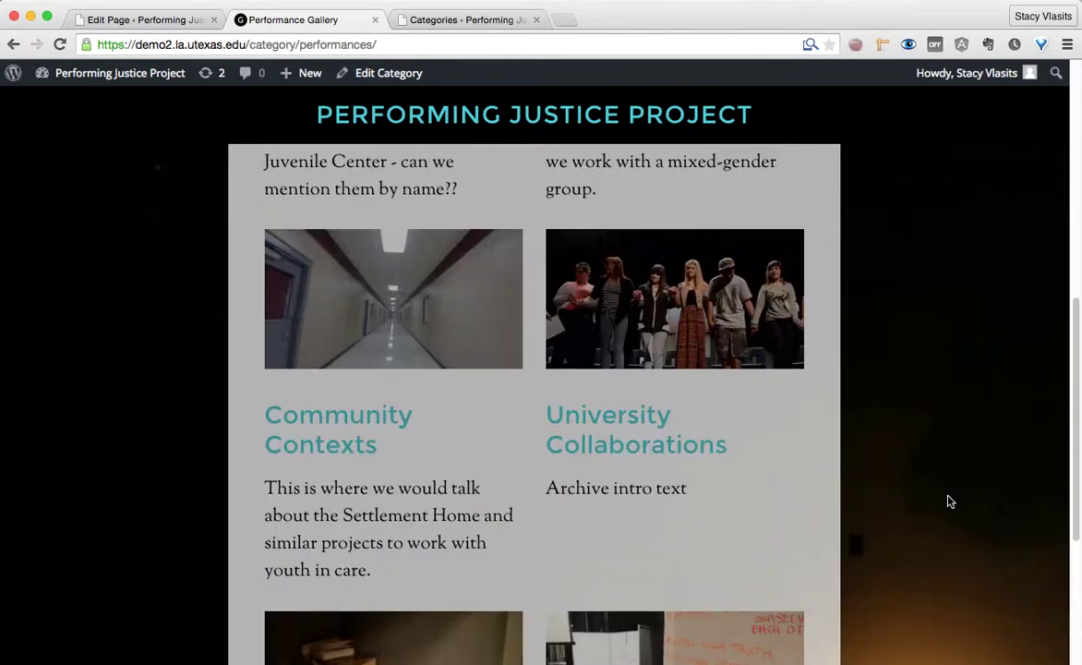
scroll(950, 500, up, 13)
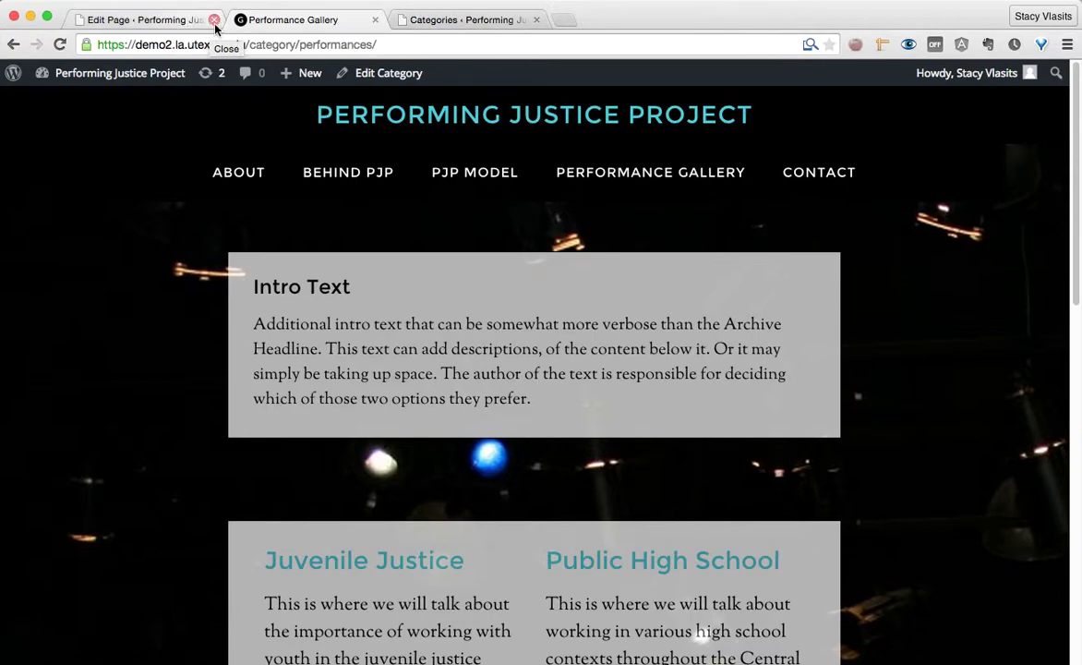
Step: Open the Performance Gallery category for editing and examine the image path in its Description
click(466, 22)
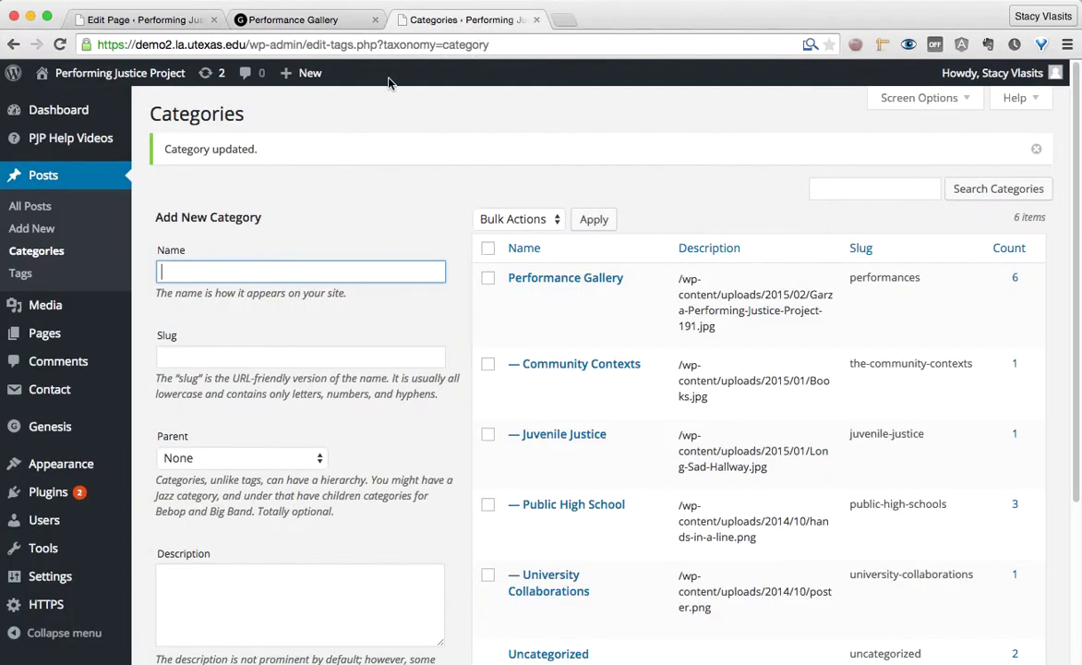
click(543, 275)
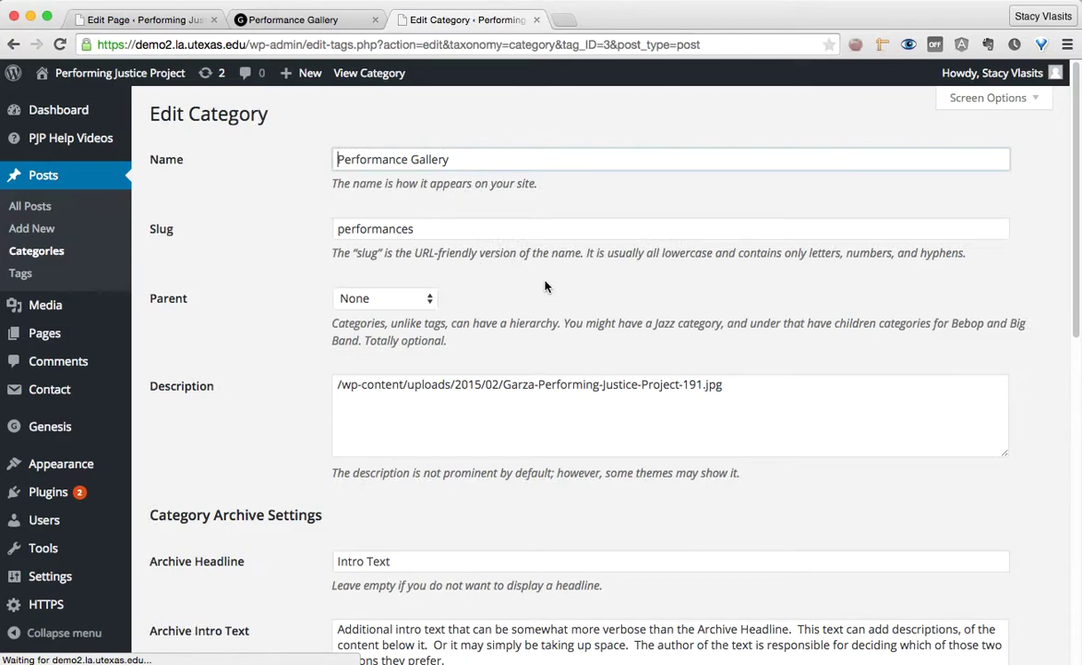
scroll(406, 378, down, 1)
drag(336, 362, 737, 353)
click(730, 364)
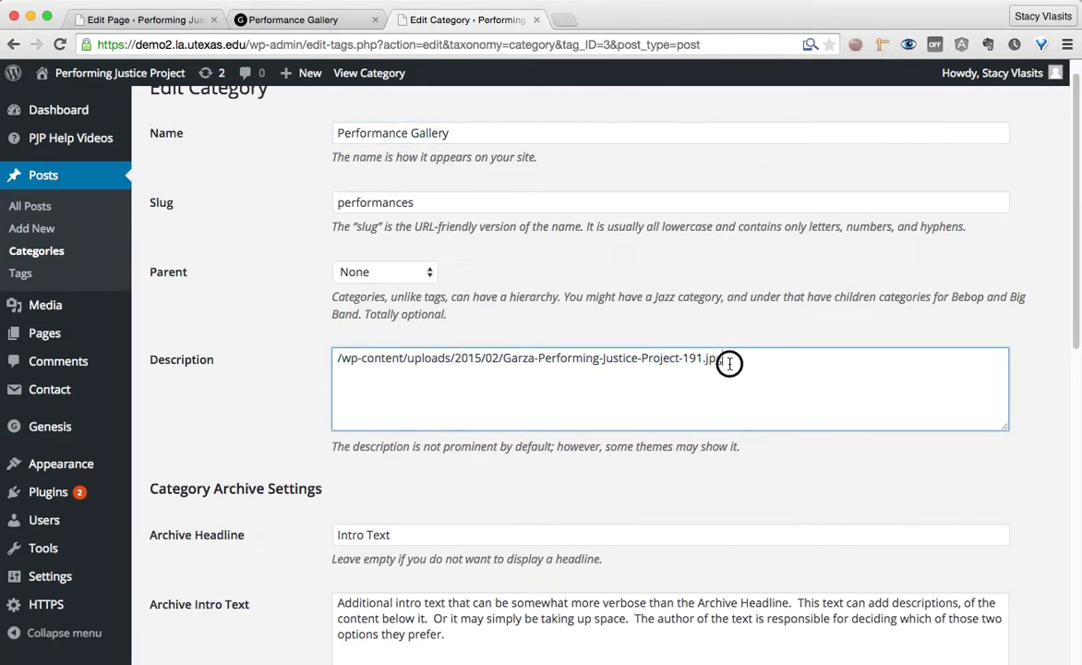
click(725, 360)
drag(338, 358, 758, 363)
click(633, 376)
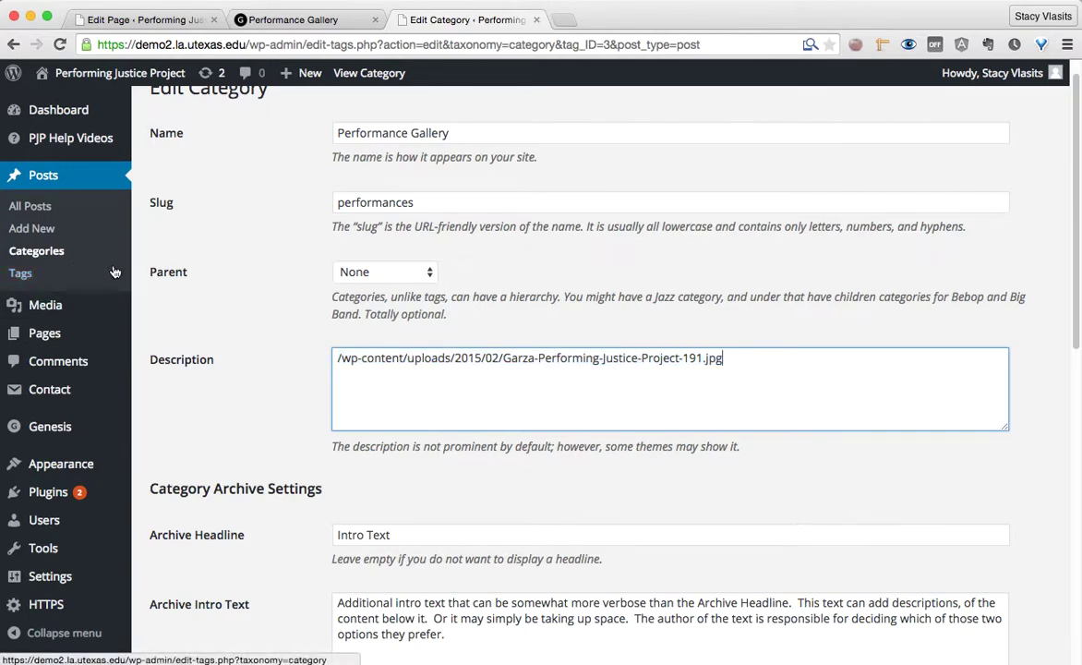
Step: Open the Media Library in a new browser tab and view the attachment details of Shower.jpg
mouse_move(51, 316)
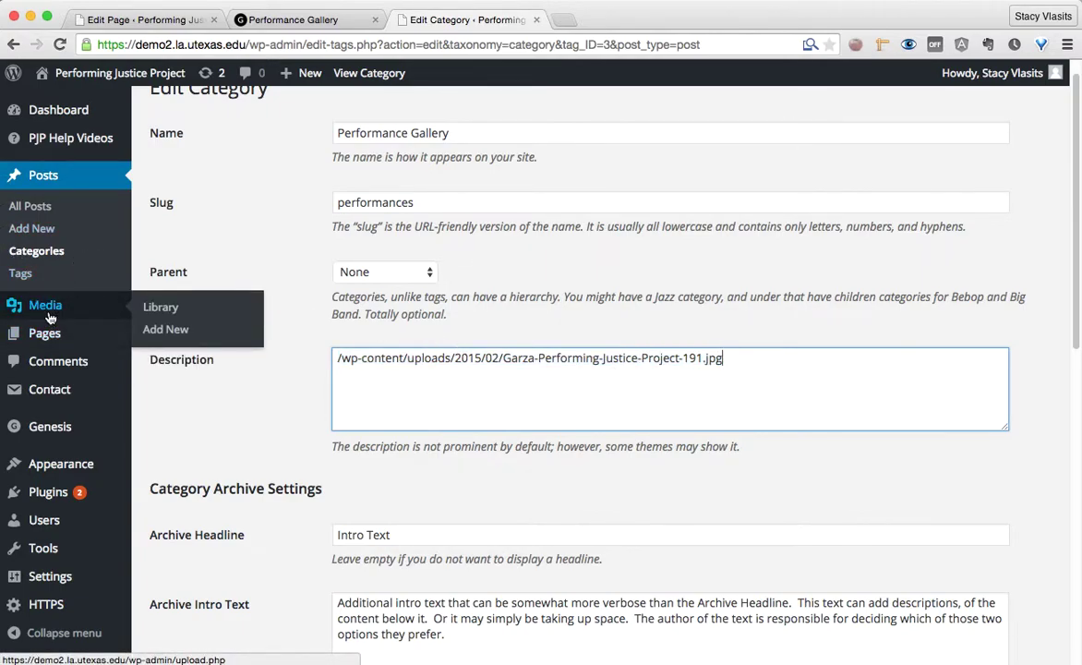
click(263, 161)
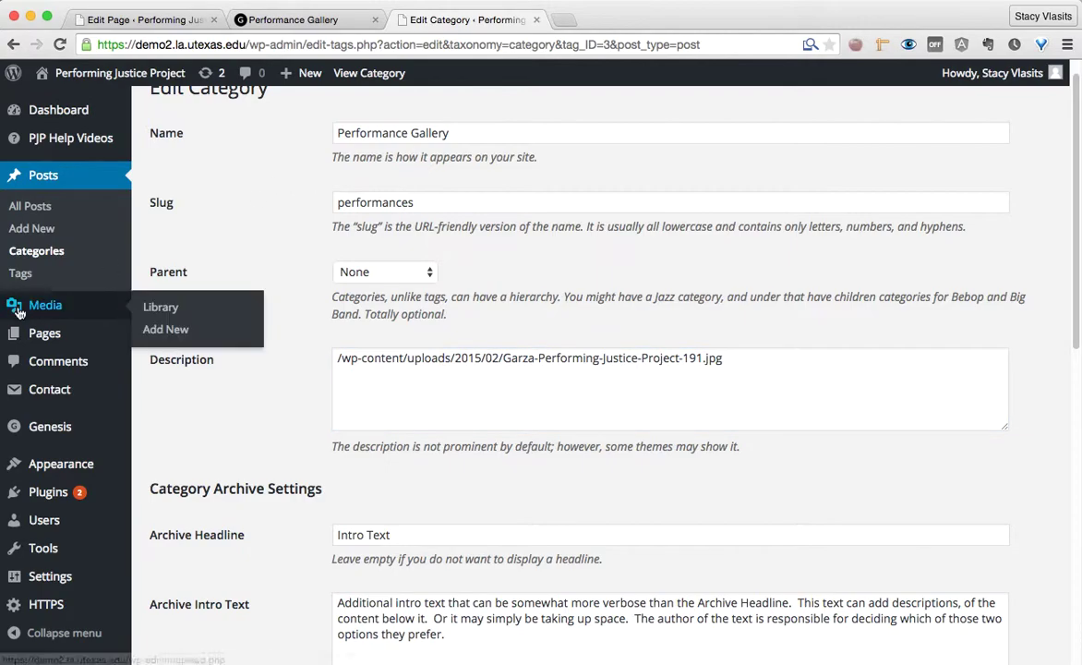
right_click(139, 312)
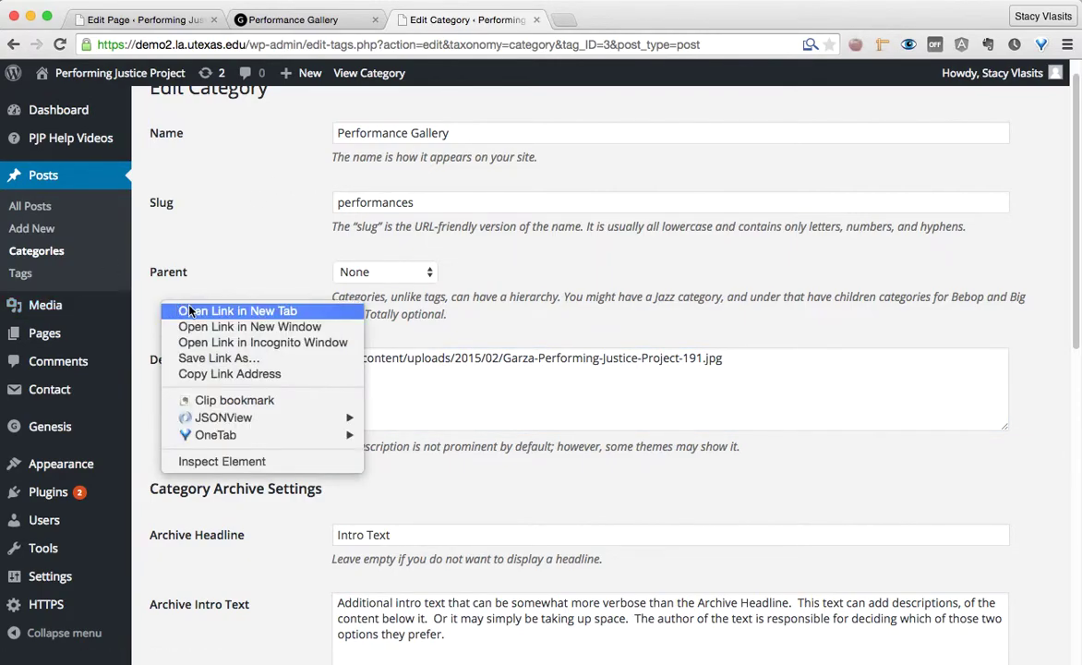
click(184, 308)
click(592, 20)
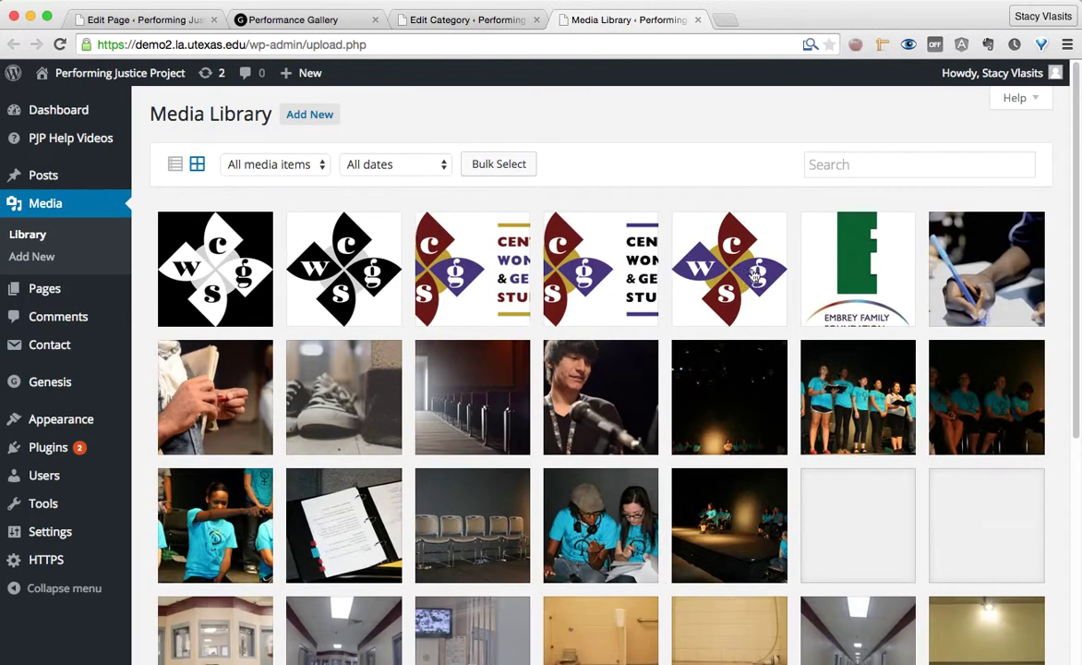
scroll(724, 193, down, 1)
scroll(724, 193, down, 3)
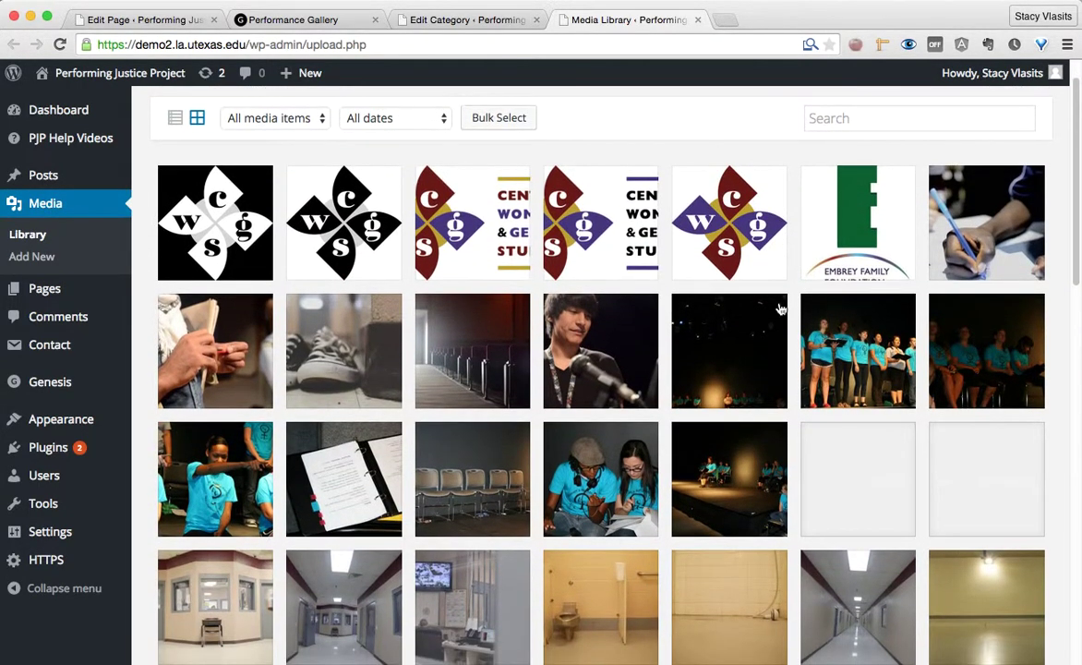
scroll(761, 304, down, 5)
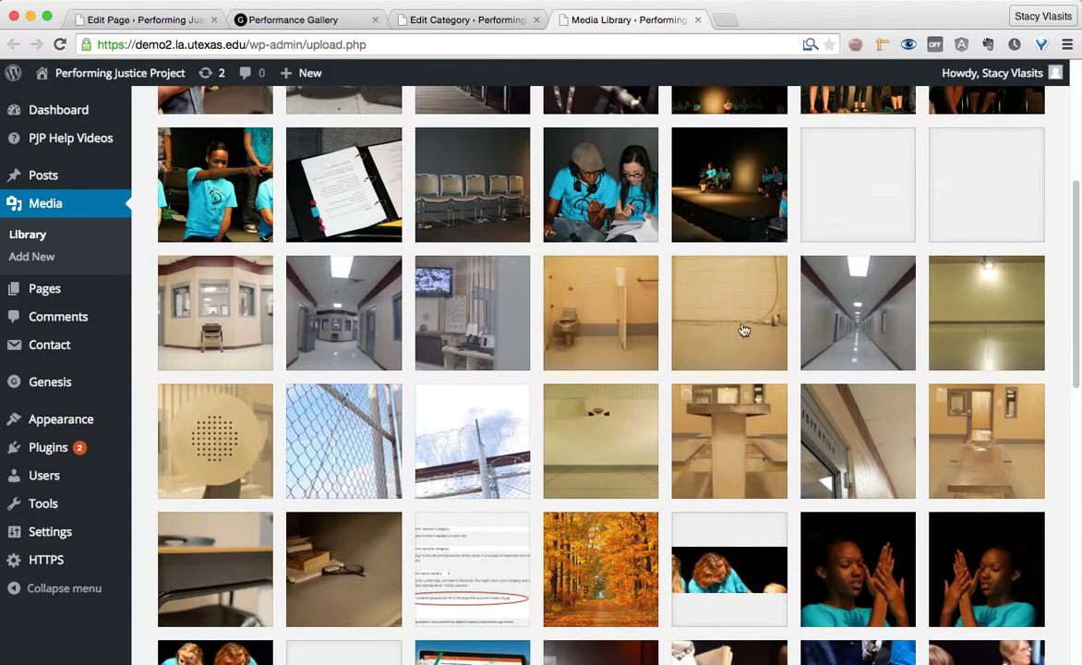
click(721, 293)
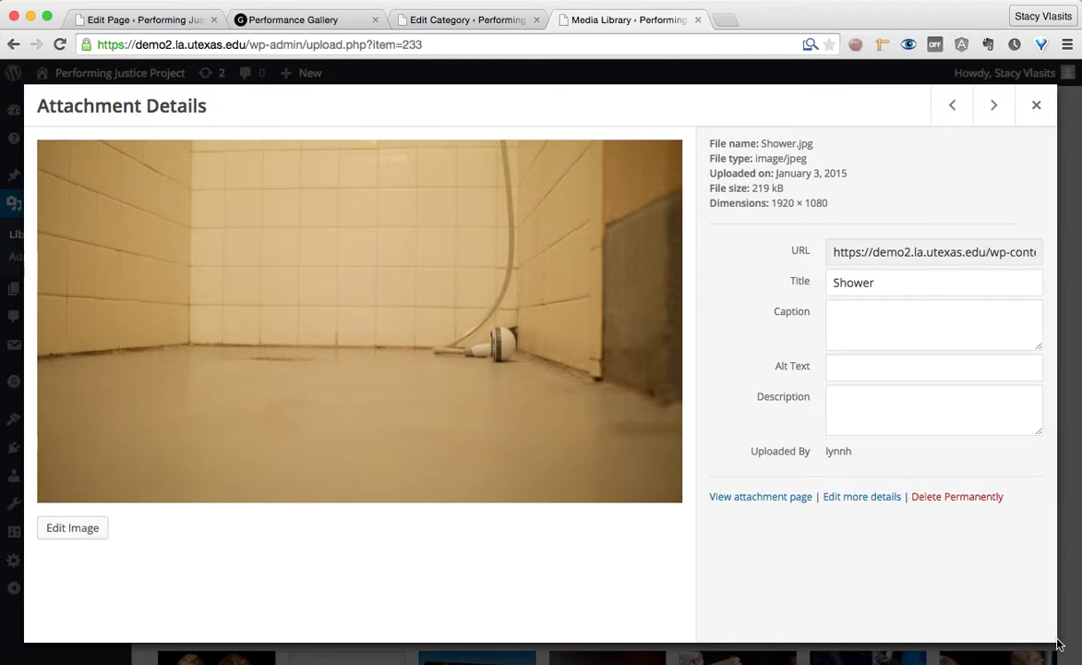
Step: Compare the Shower image's URL with the path format in the Performance Gallery category's Description
drag(1046, 616, 865, 321)
click(863, 258)
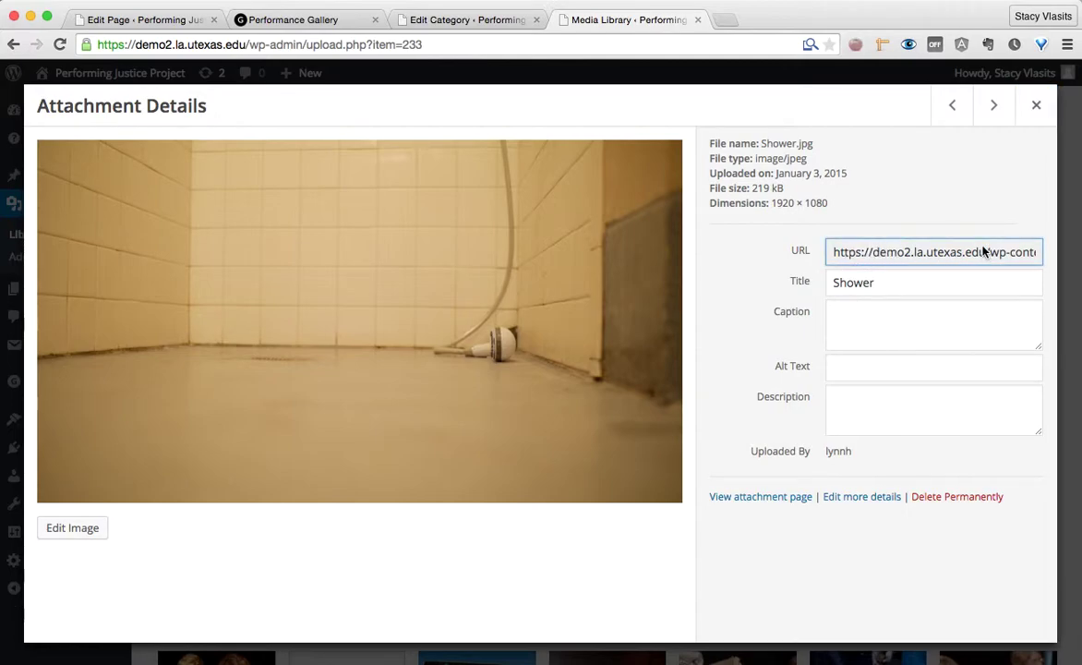
click(918, 251)
click(443, 19)
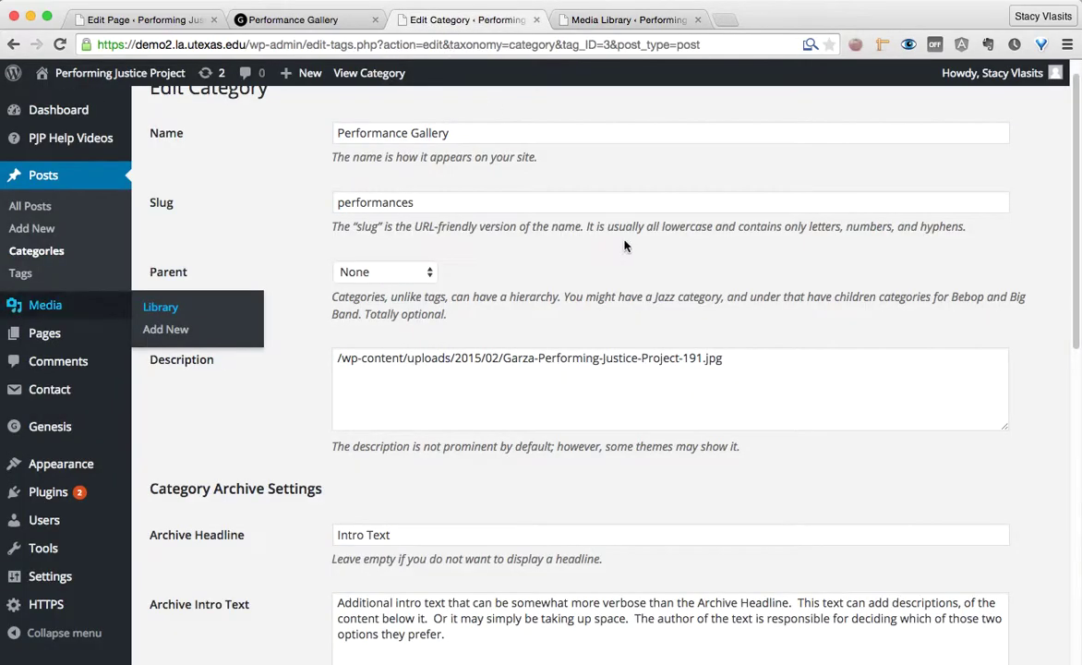
click(353, 359)
double_click(365, 358)
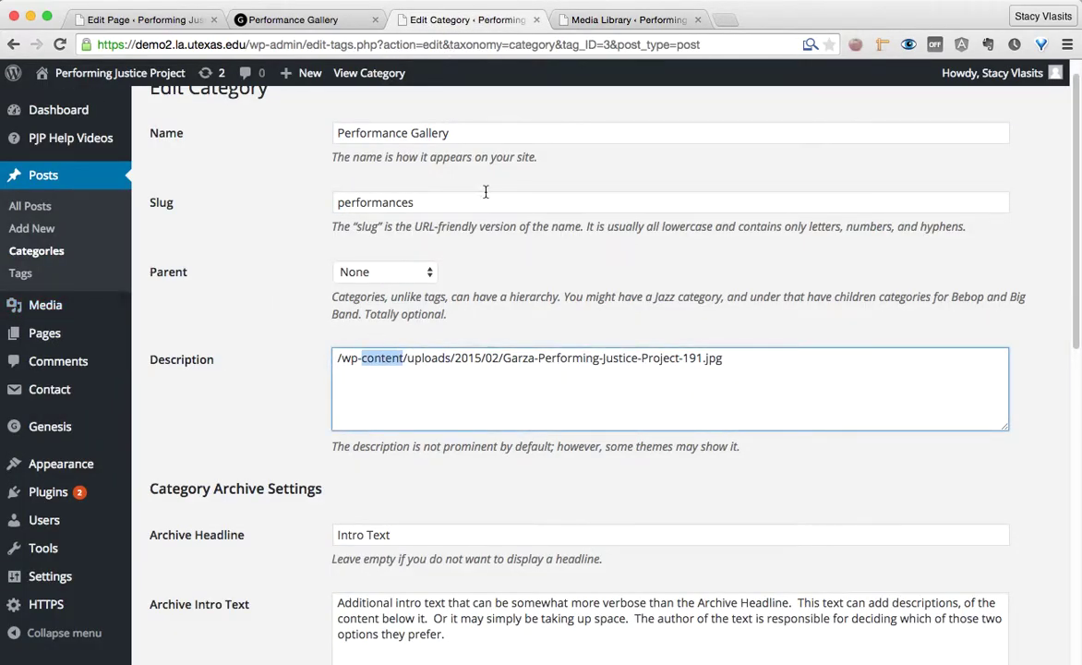
Step: Copy the Shower image's URL without its domain and paste "/wp-content/uploads/2015/01/Shower.jpg" as a second line of the category Description
click(601, 20)
click(985, 251)
drag(986, 252, 1037, 251)
key(super+c)
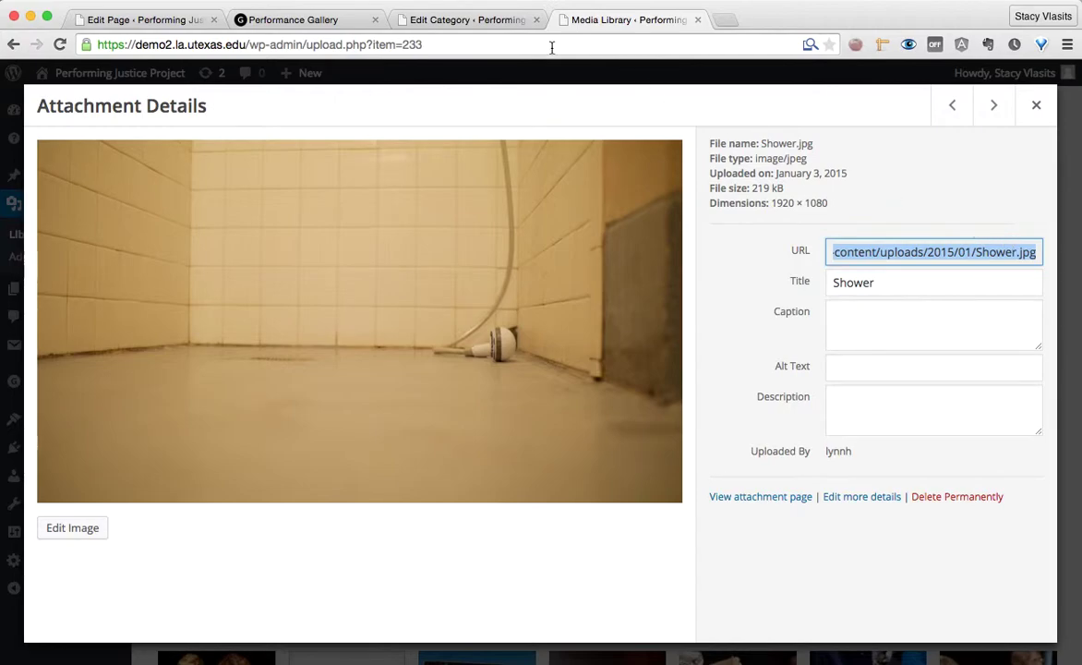
click(486, 20)
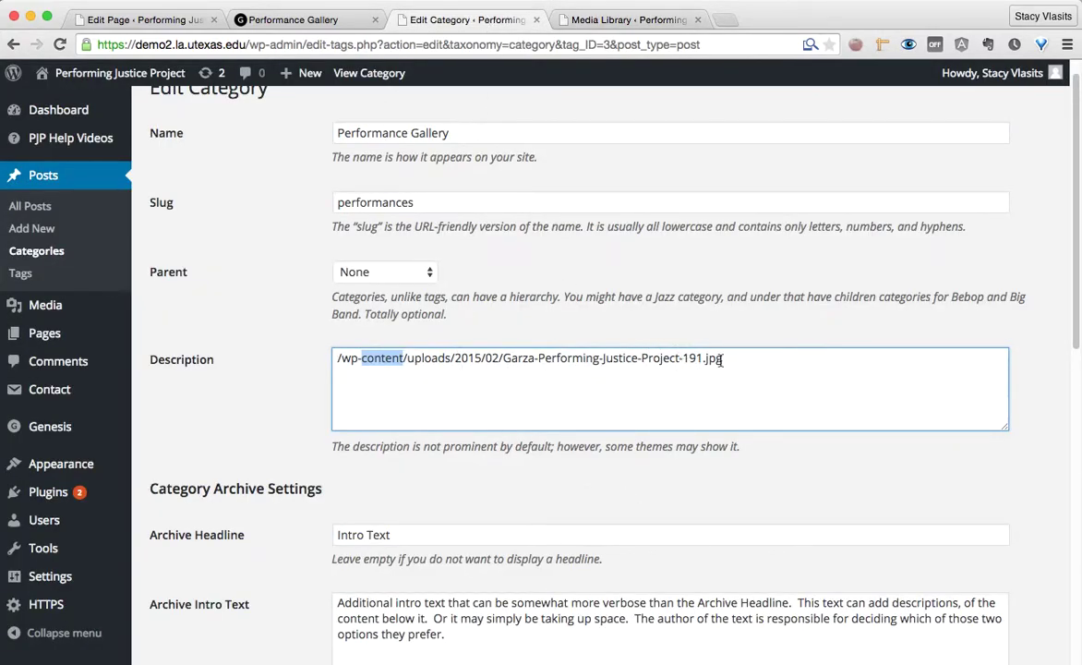
click(729, 360)
key(Return)
key(super+v)
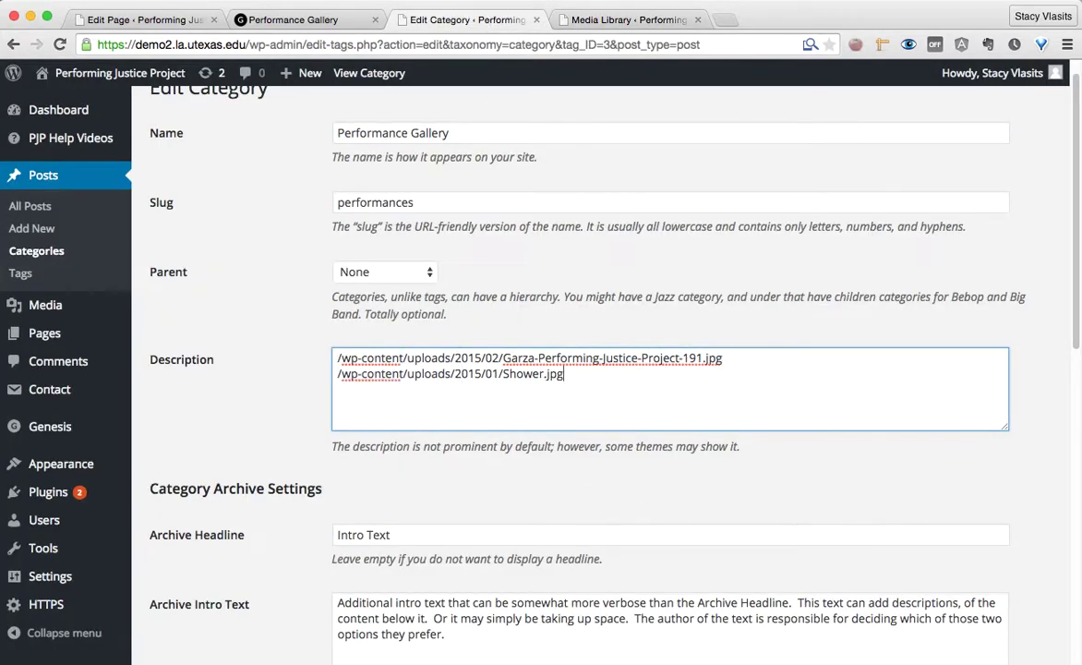
Step: Cut the Garza-Performing-Justice-Project-191.jpg path and its empty line from the Description, and save the category
drag(338, 360, 408, 357)
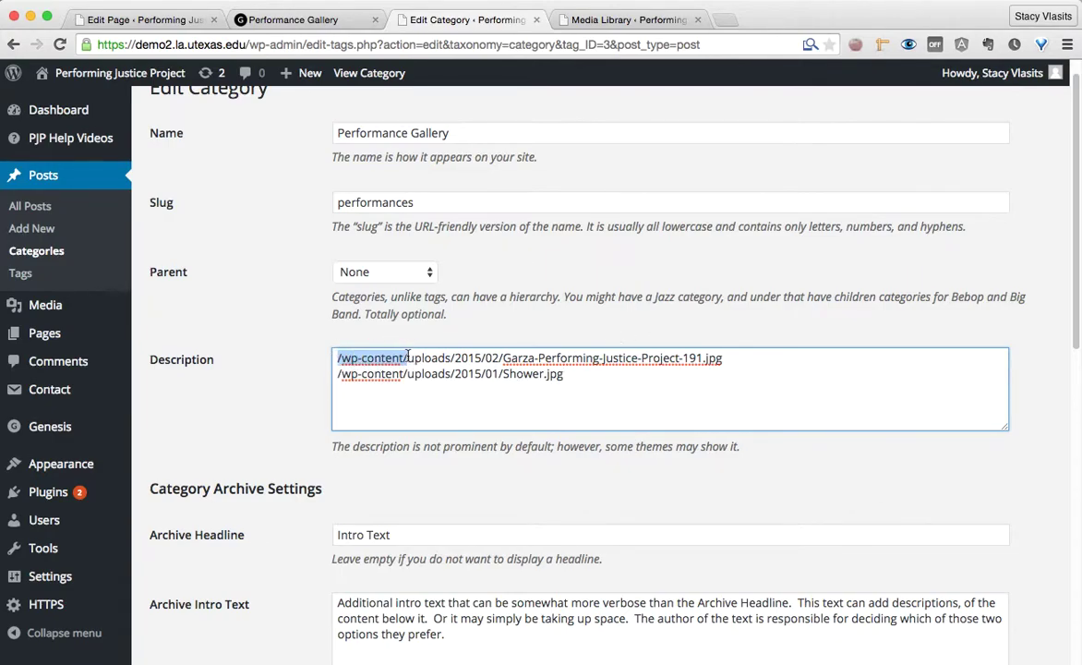
triple_click(419, 357)
click(477, 361)
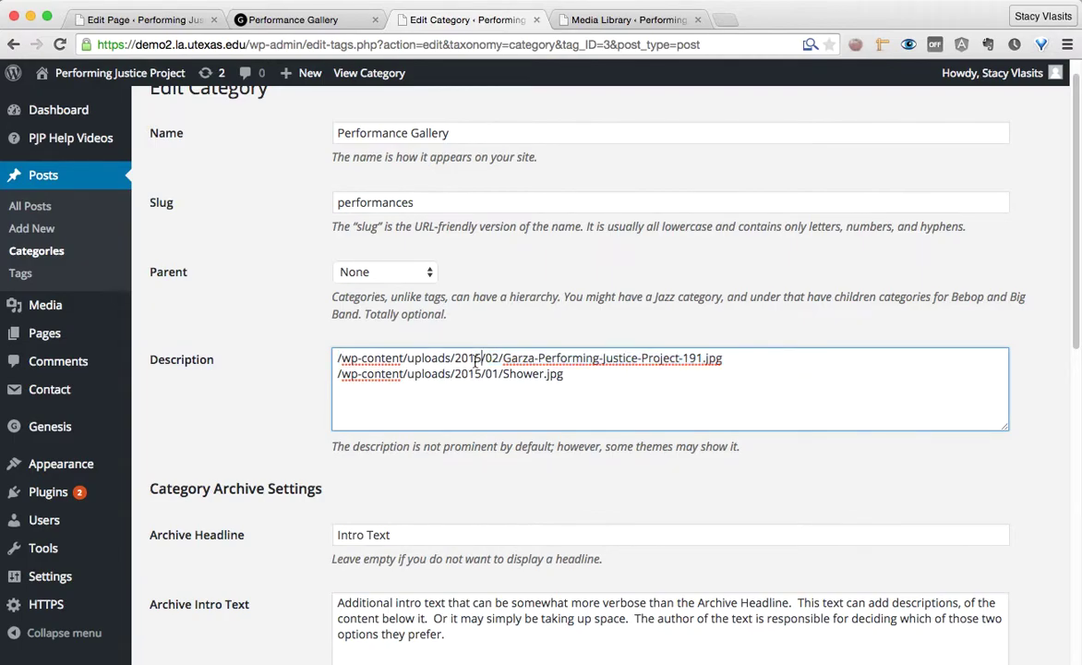
click(494, 358)
click(541, 360)
drag(751, 356, 267, 359)
key(ctrl+c)
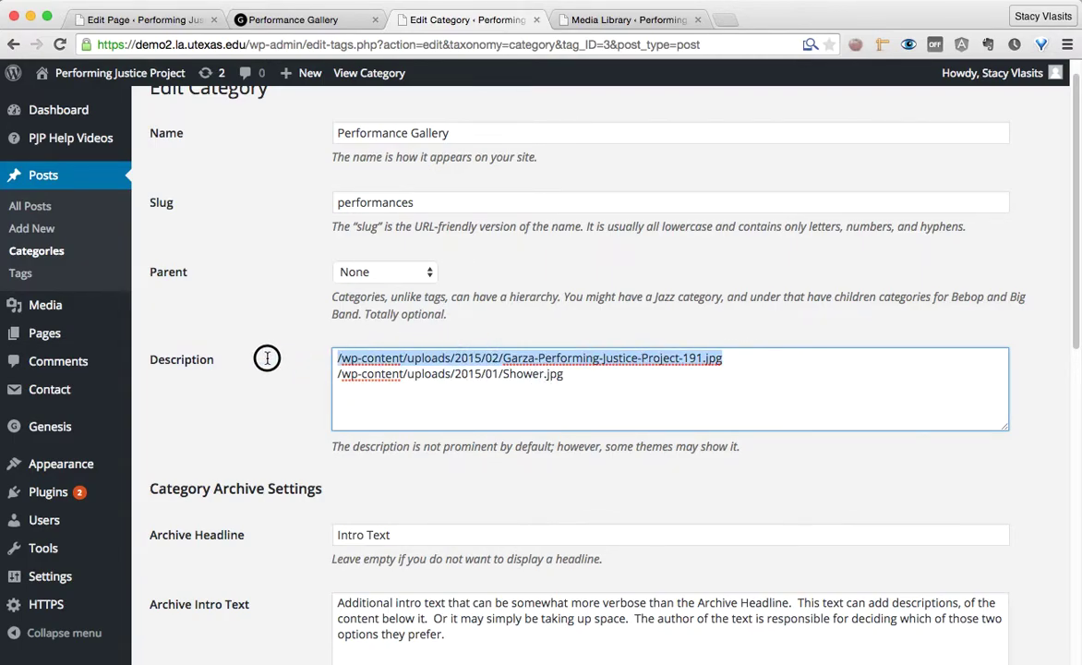
key(BackSpace)
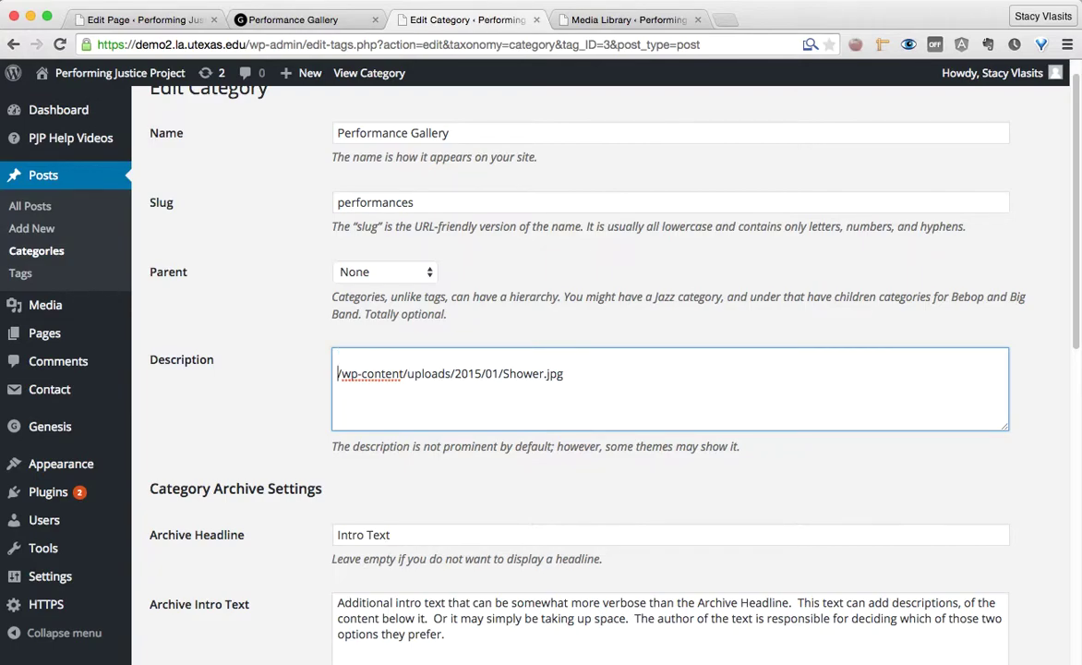
key(Delete)
scroll(221, 605, down, 10)
click(174, 591)
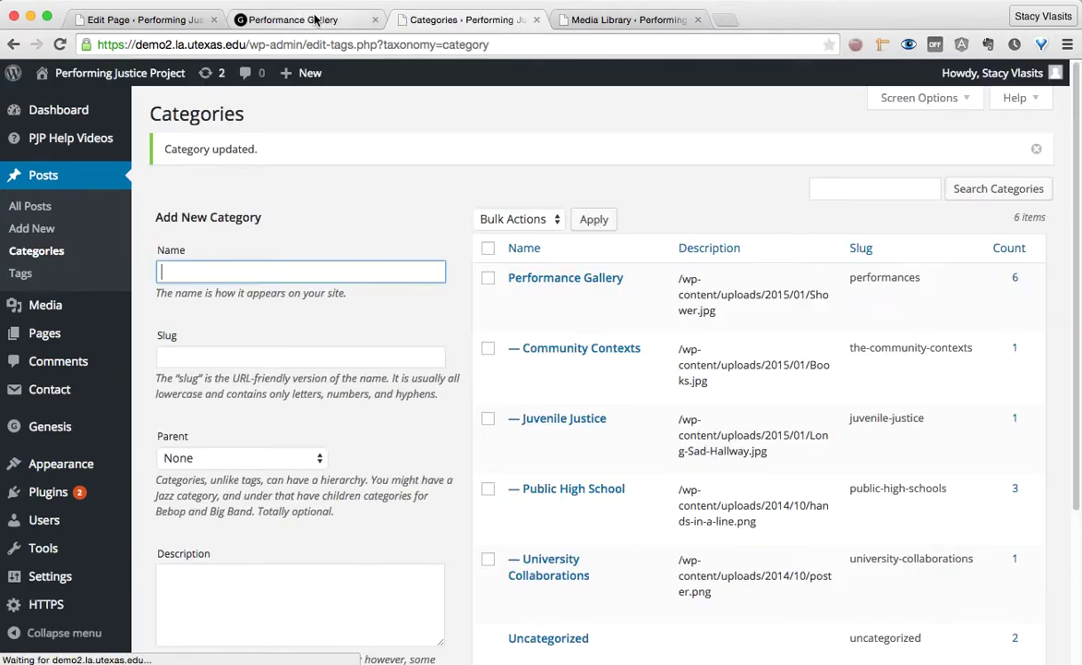
Step: Reload the public Performance Gallery page and check its background image
click(316, 19)
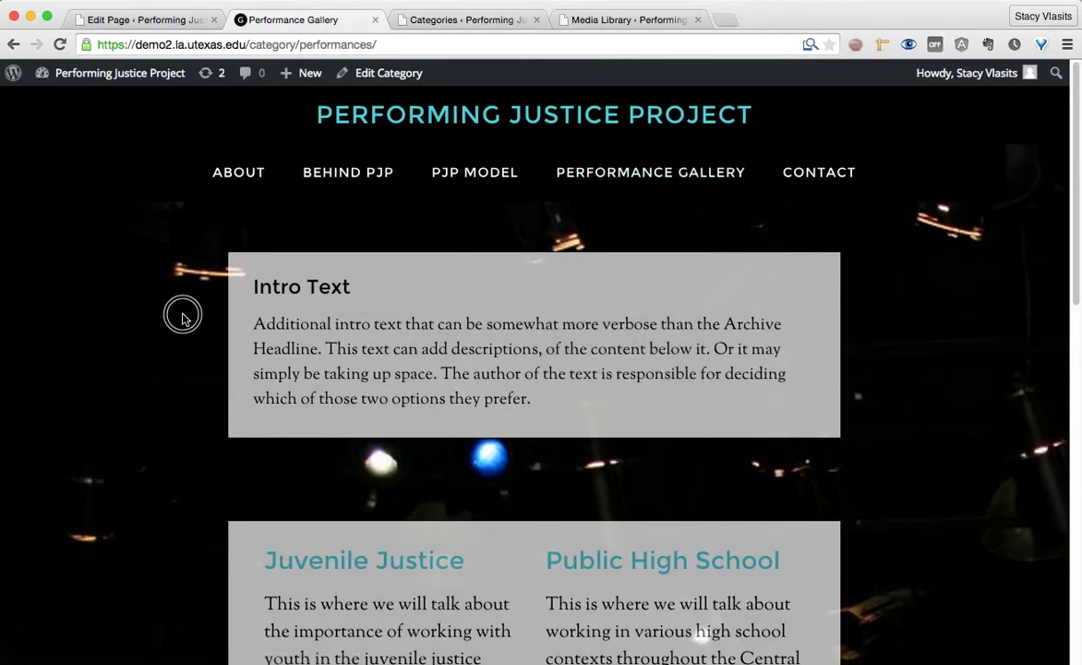
scroll(128, 387, down, 7)
scroll(134, 425, up, 3)
scroll(145, 448, down, 6)
scroll(144, 441, up, 10)
key(super+r)
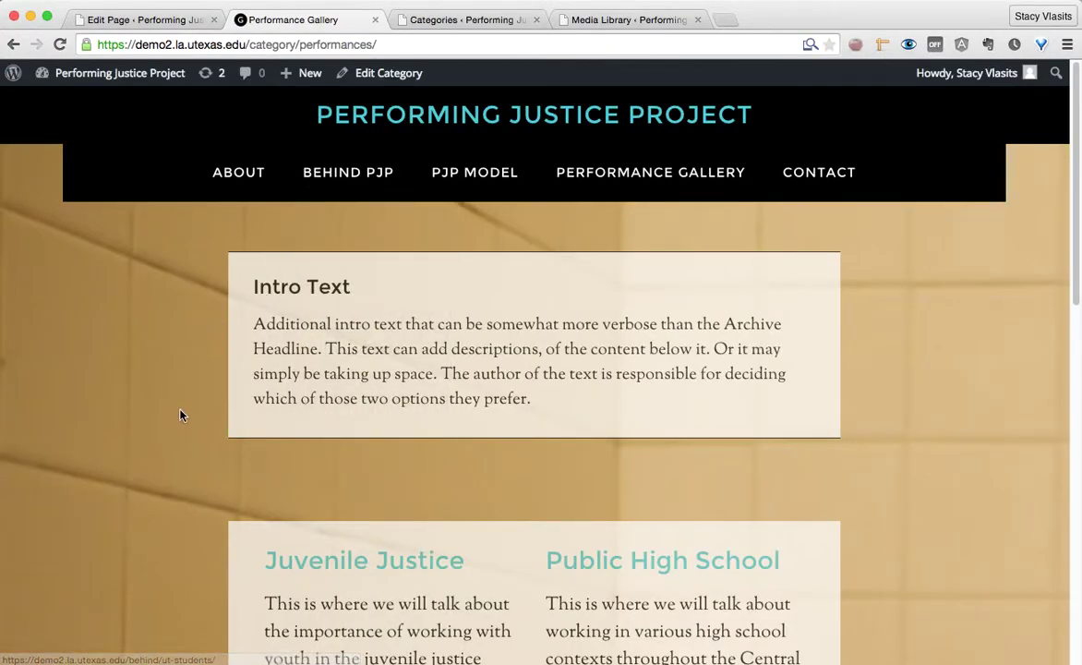
scroll(211, 433, down, 7)
scroll(946, 500, up, 8)
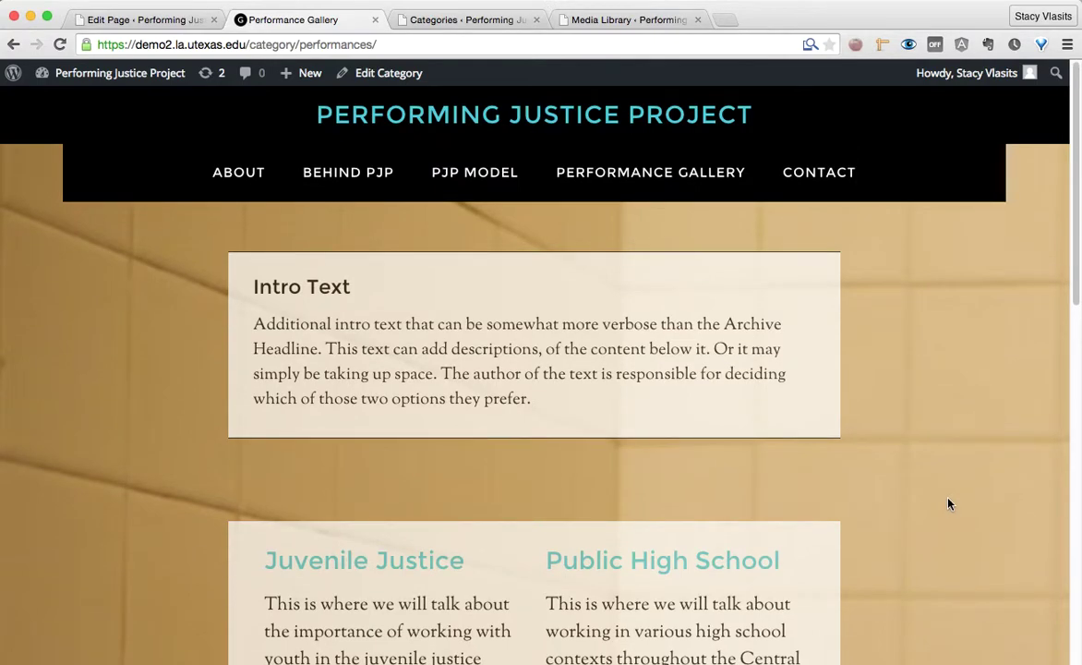
Step: Close the Media Library, replace the Performance Gallery category's Description with "/wp-content/uploads/2015/02/Garza-Performing-Justice-Project-191.jpg" and save the category
click(459, 23)
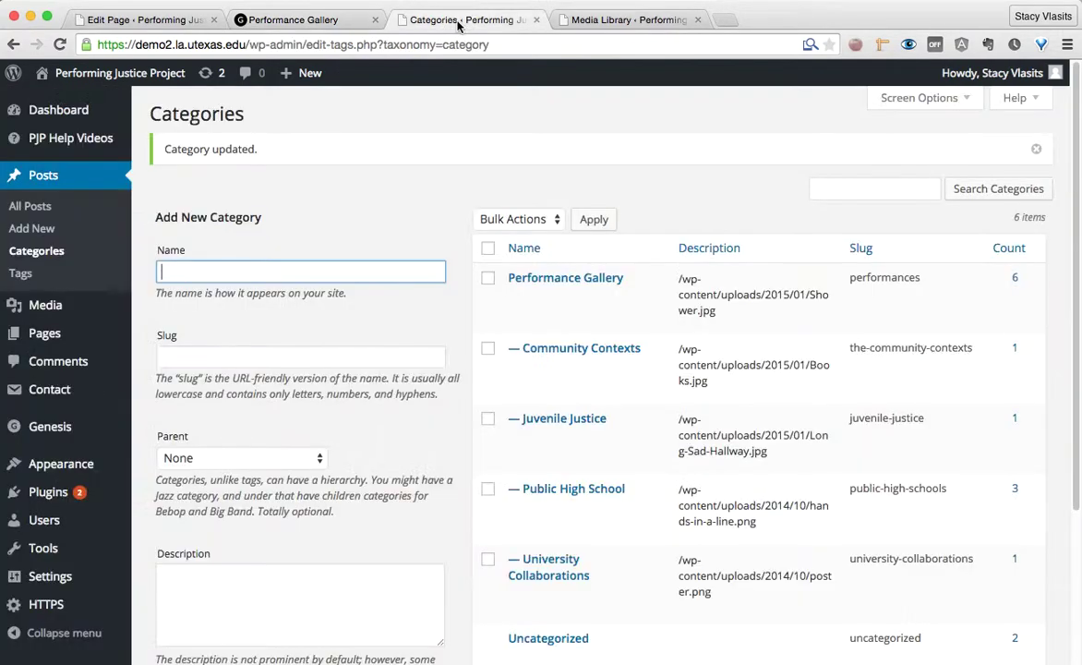
click(614, 26)
click(699, 20)
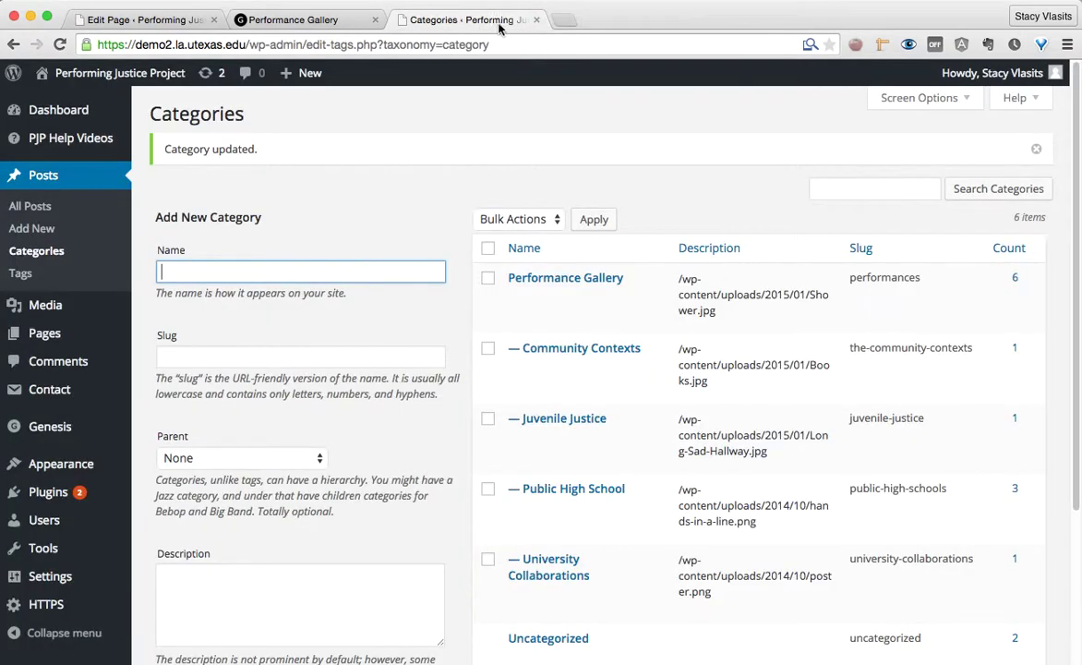
click(519, 298)
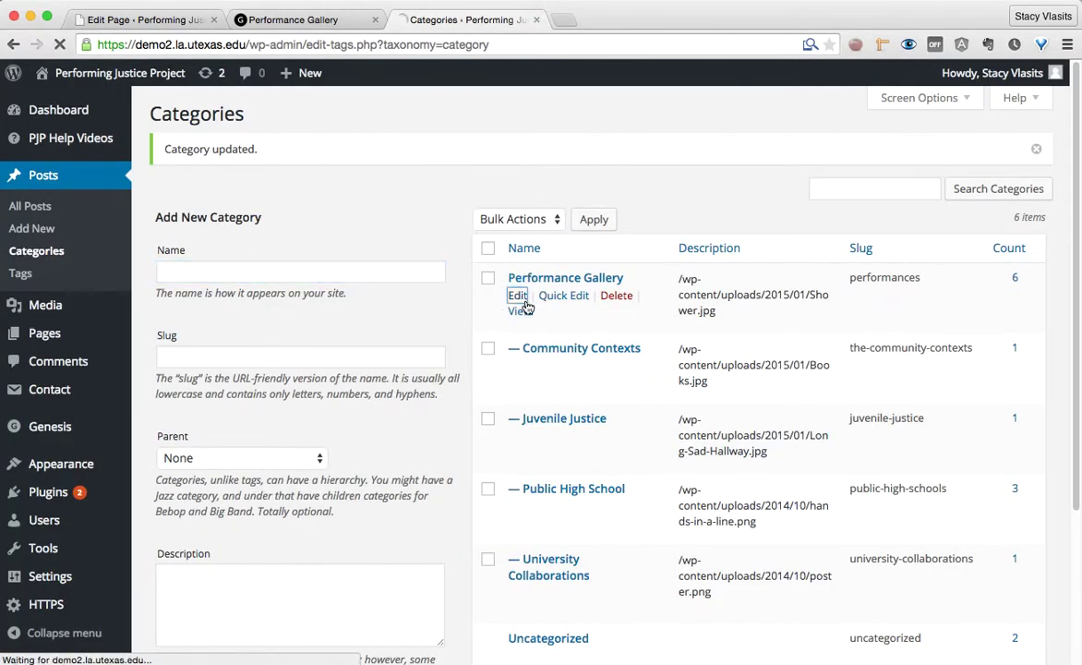
drag(601, 394, 336, 369)
key(ctrl+v)
scroll(559, 461, down, 10)
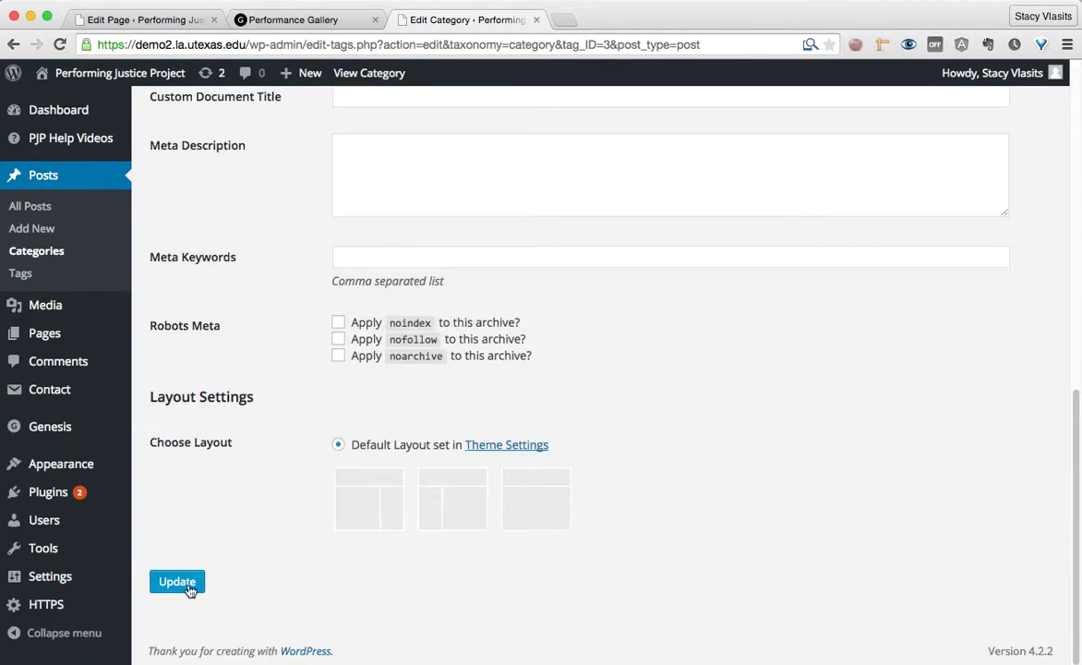
click(178, 582)
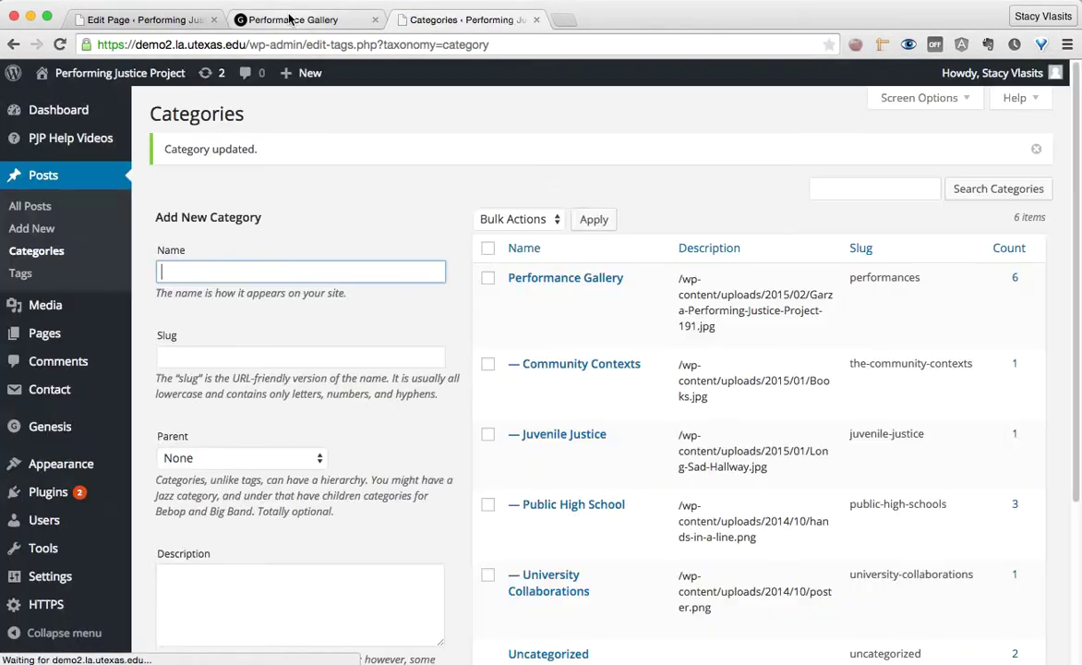
Step: Review the introductory heading, paragraph and subcategory entries on the public Performance Gallery page
click(289, 19)
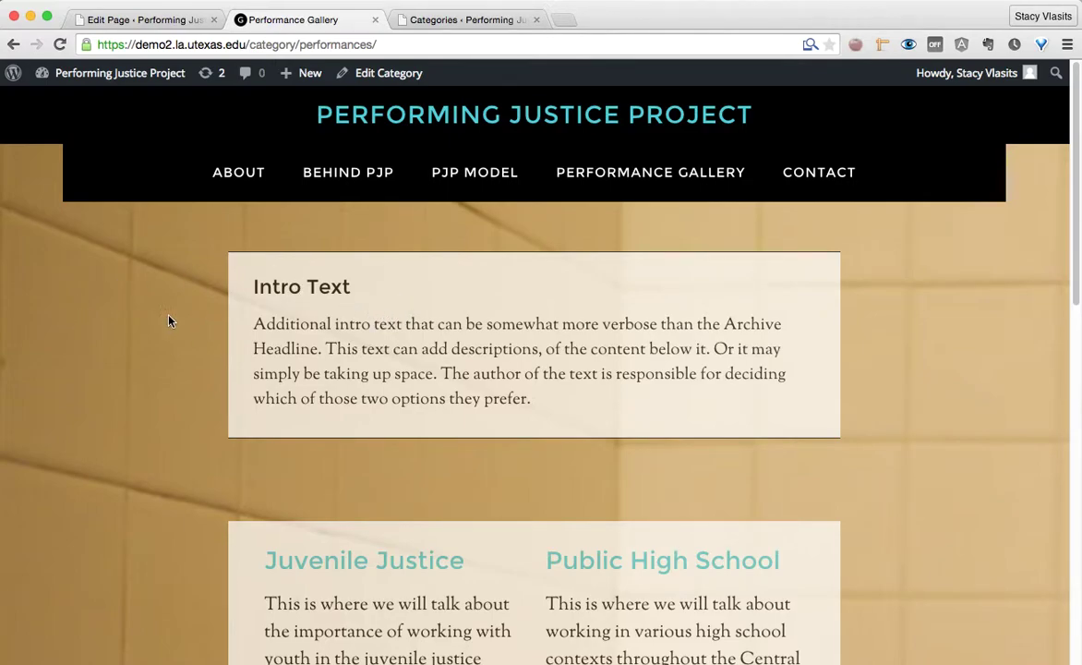
drag(312, 288, 258, 285)
drag(451, 374, 282, 349)
scroll(414, 426, down, 5)
scroll(415, 427, up, 2)
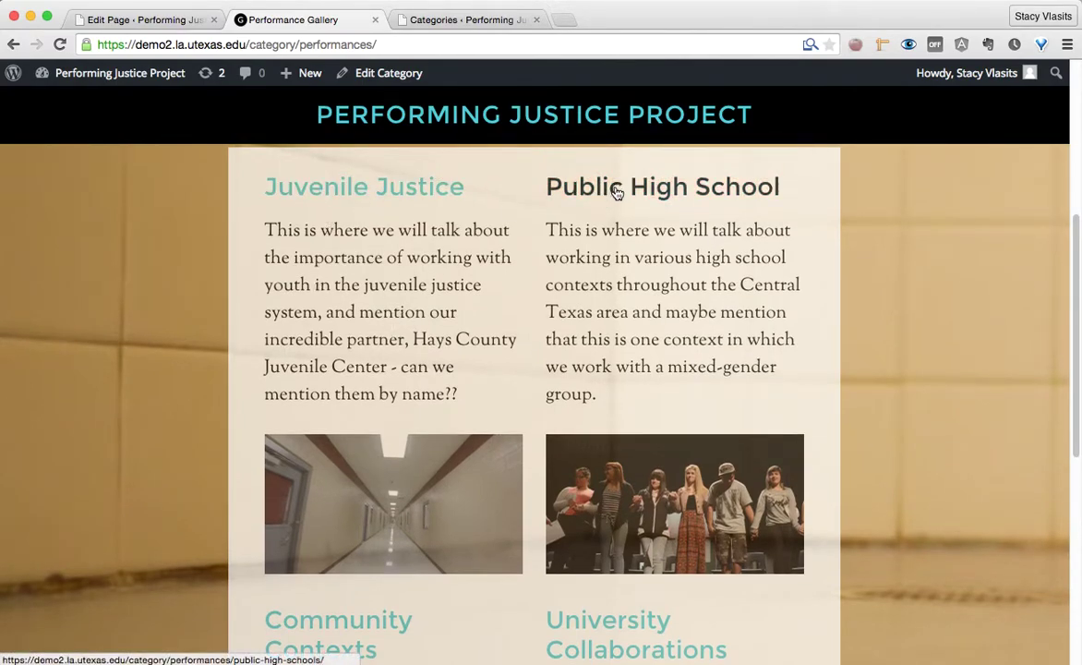
Step: Open the Public High School subcategory from the public gallery page and examine the page's address
double_click(651, 319)
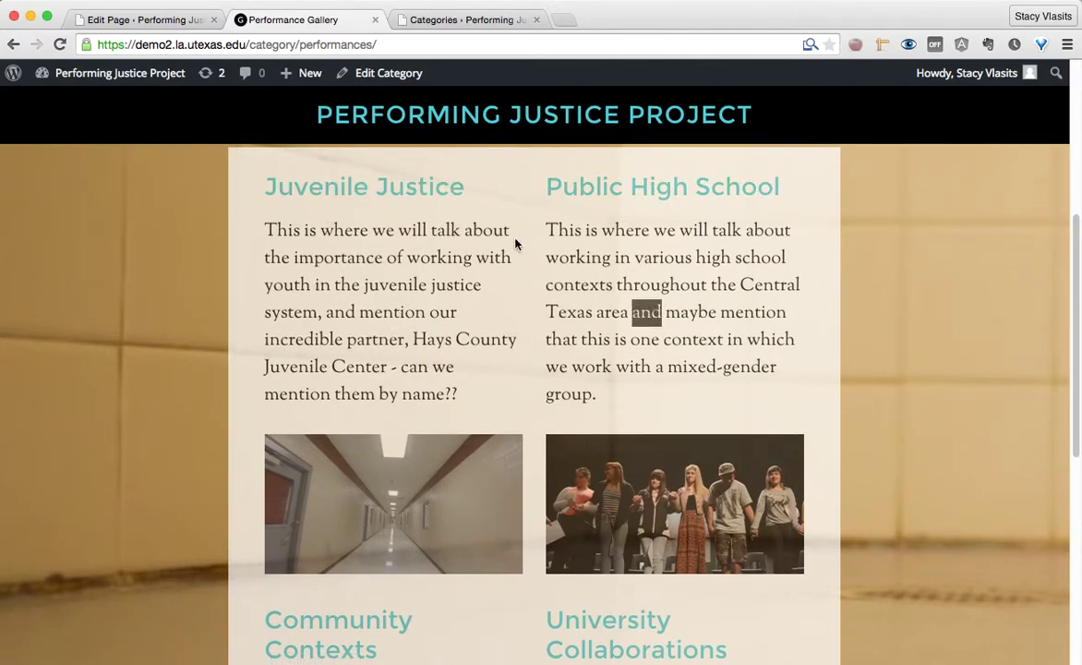
click(595, 189)
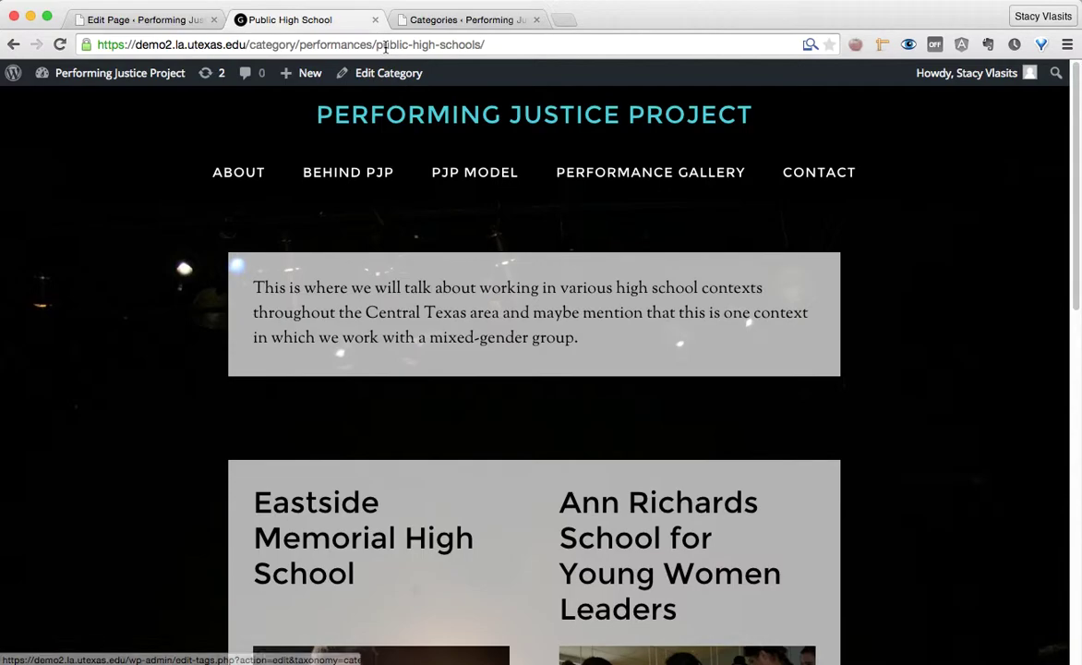
drag(469, 44, 360, 44)
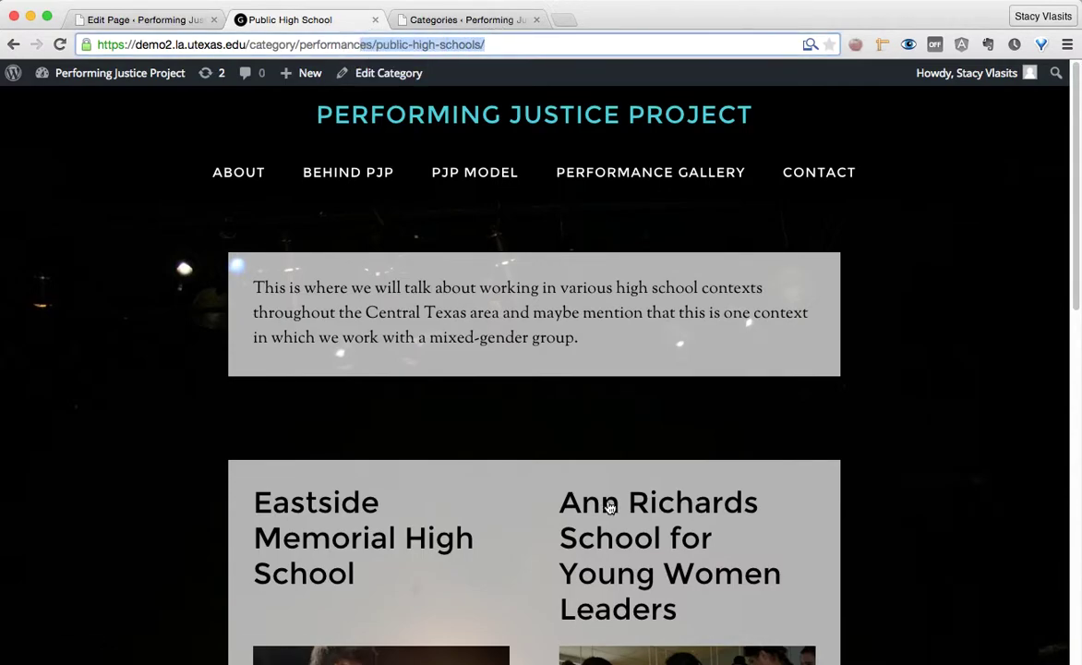
Step: Open the Public High School category's settings from its public page and examine the name, Archive Headline and Archive Intro Text
scroll(628, 483, down, 3)
scroll(624, 476, up, 3)
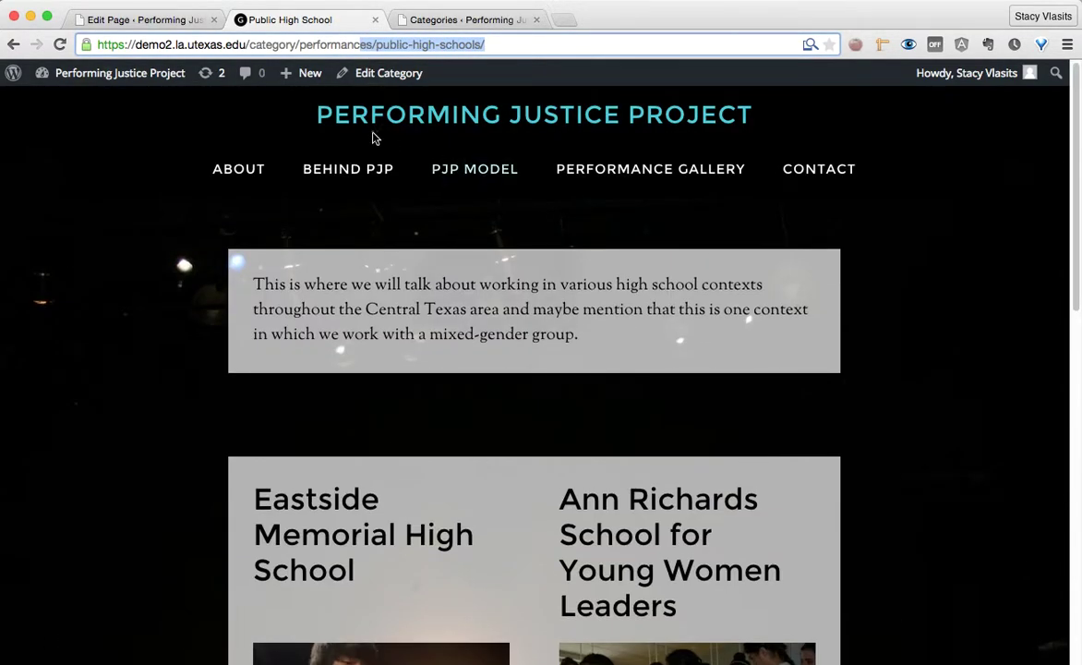
click(386, 80)
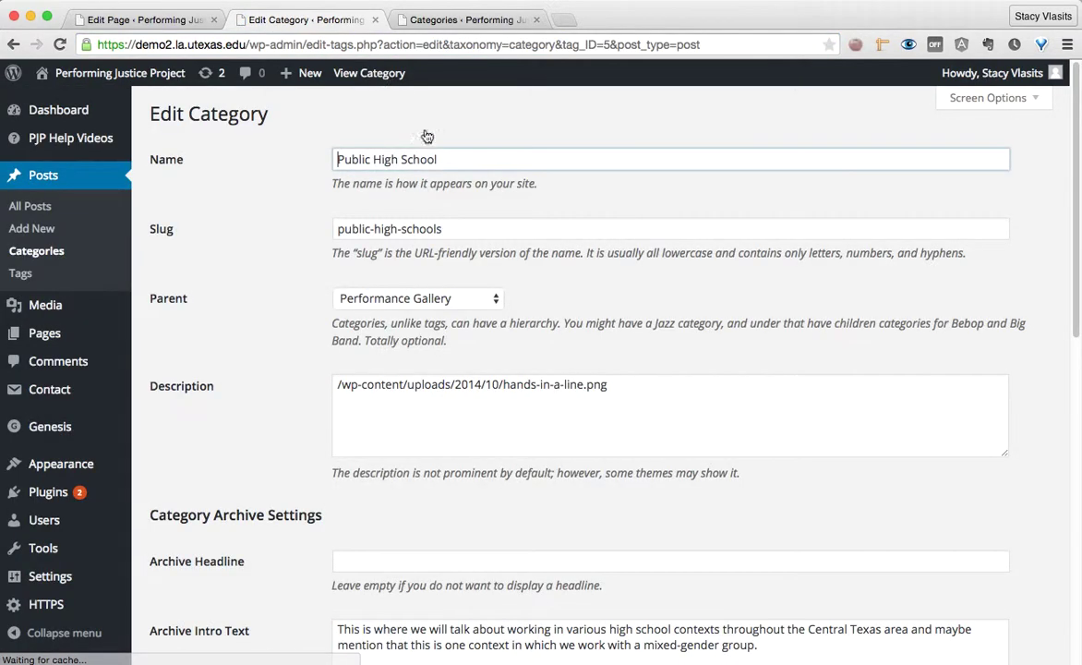
drag(427, 159, 340, 150)
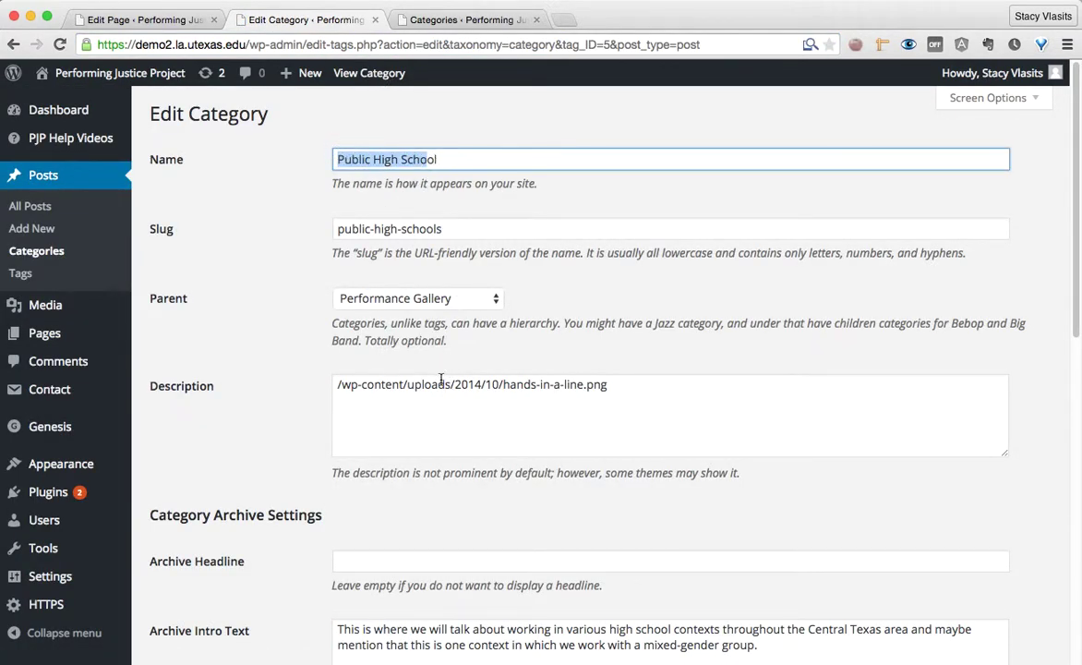
scroll(467, 520, down, 3)
click(363, 416)
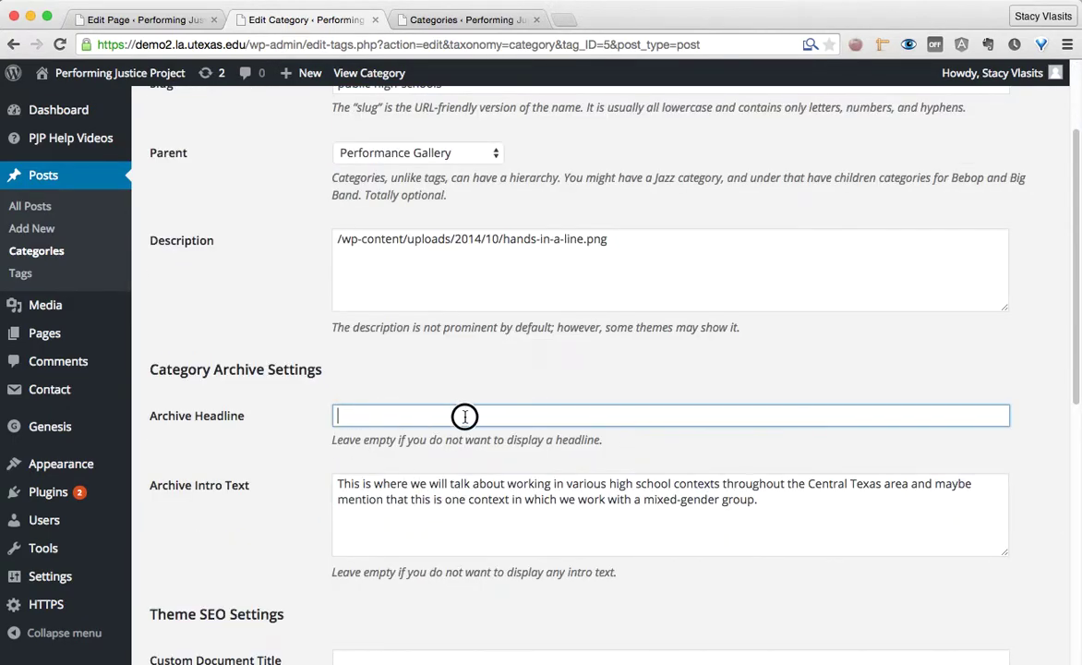
click(545, 420)
double_click(601, 381)
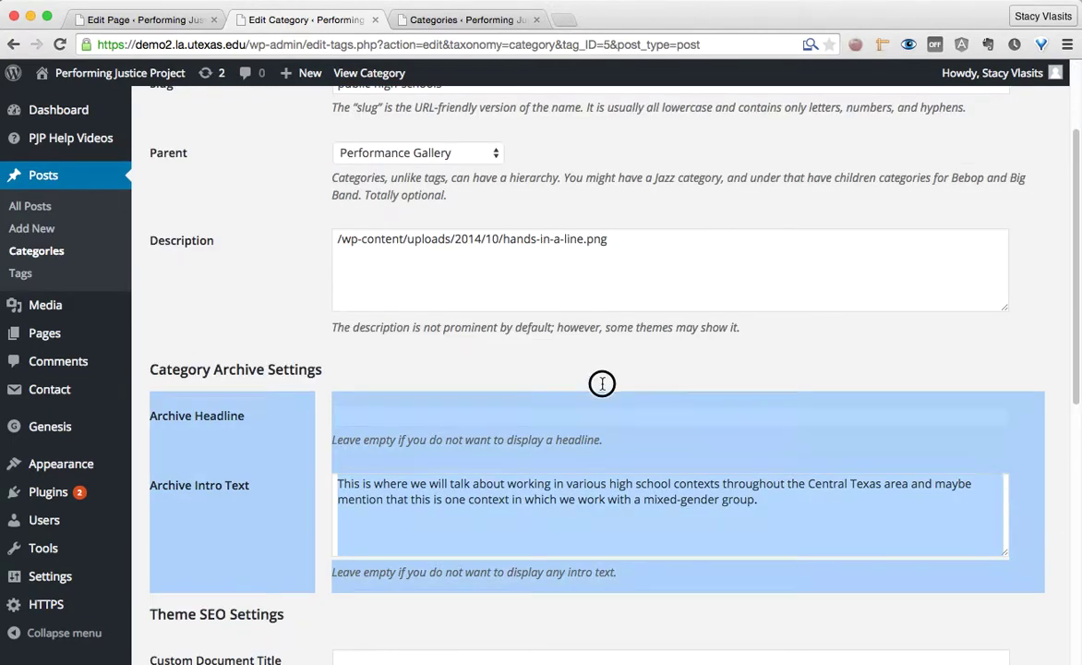
click(788, 454)
click(769, 513)
drag(777, 514, 343, 472)
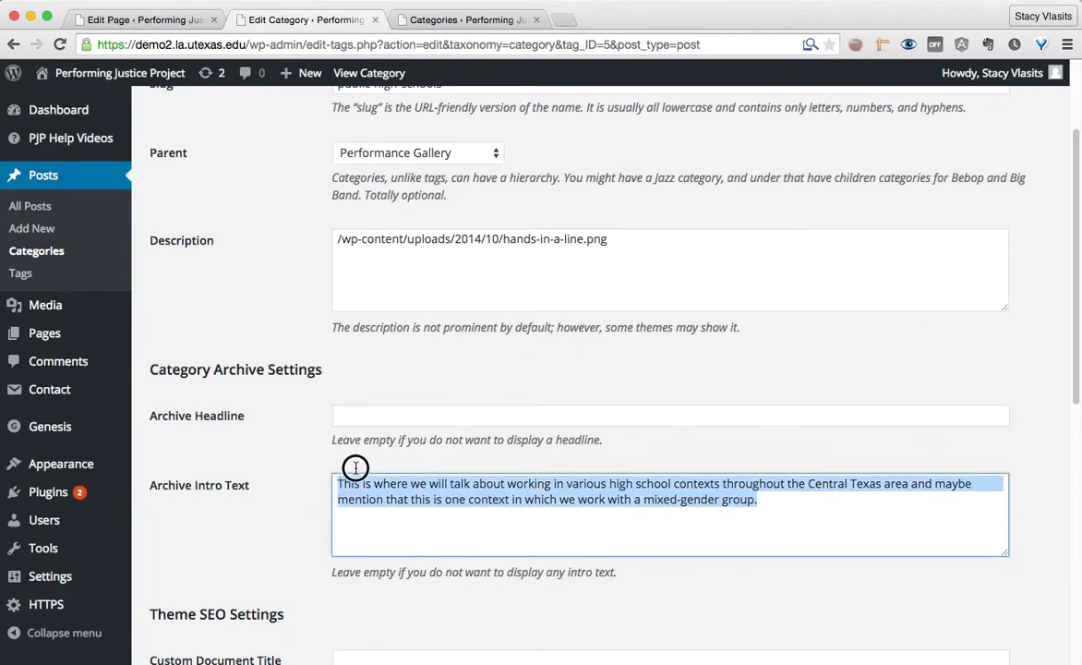
click(670, 483)
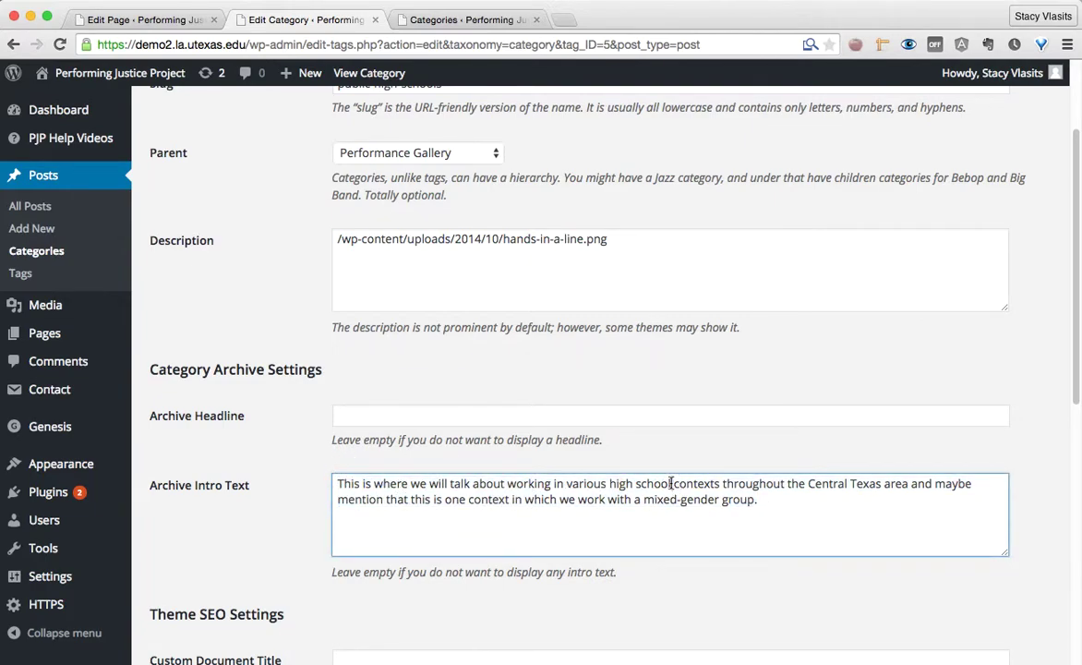
Step: Open the Public High School category's public page in a new tab and compare its introductory paragraph with the Archive Intro Text
right_click(364, 78)
click(551, 77)
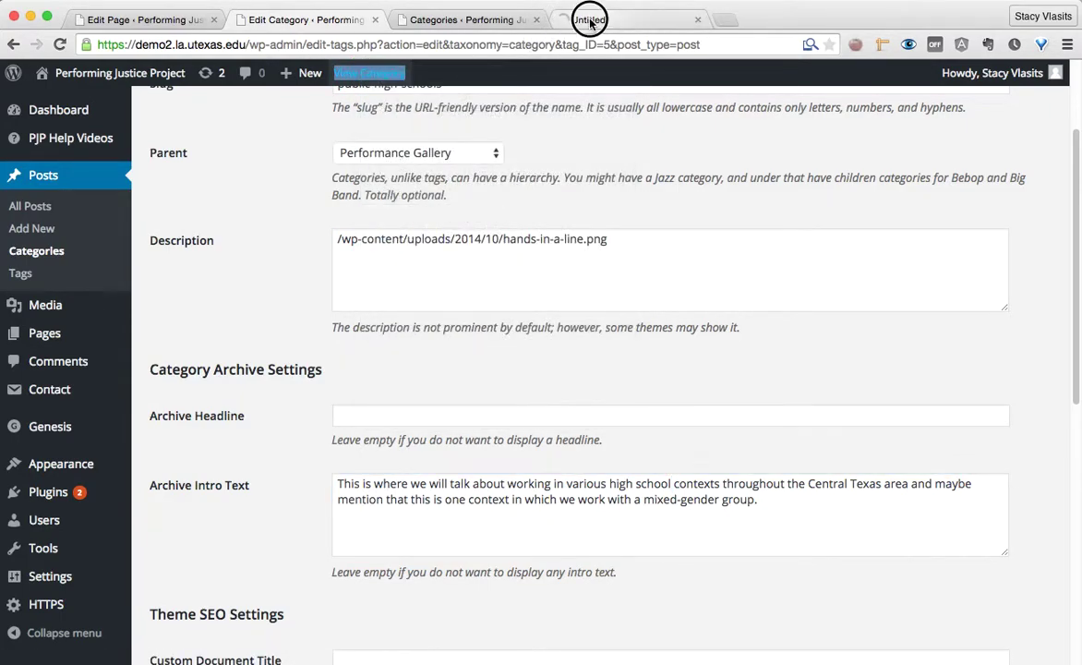
click(591, 21)
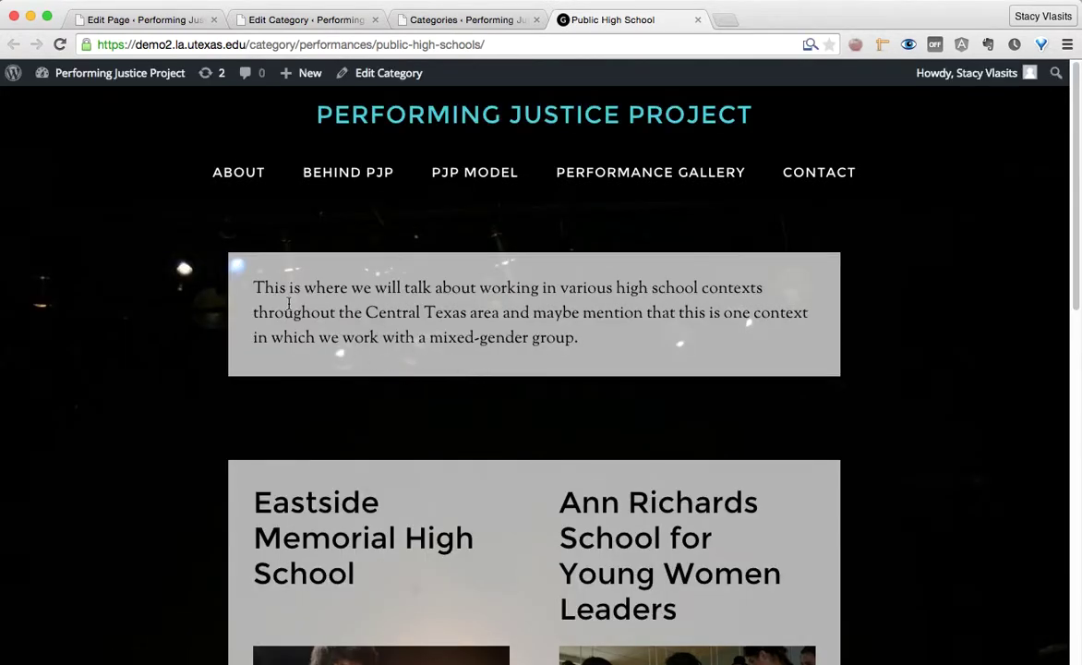
drag(279, 287, 588, 312)
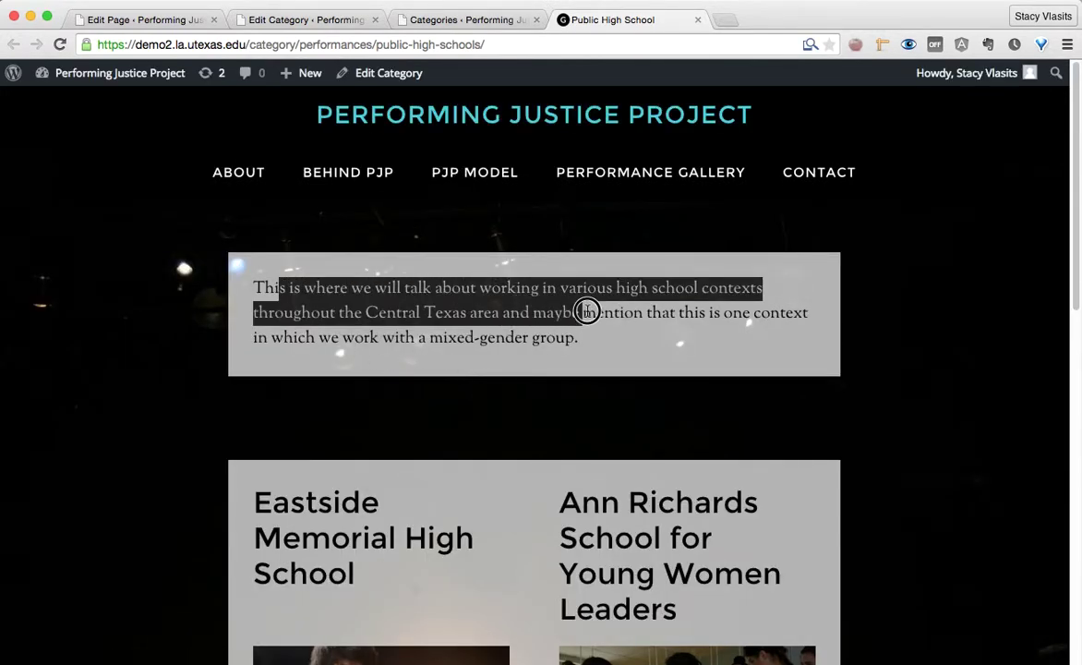
click(604, 266)
Step: Go to the public Performance Gallery page and examine the text under the Public High School entry
mouse_move(604, 164)
click(596, 227)
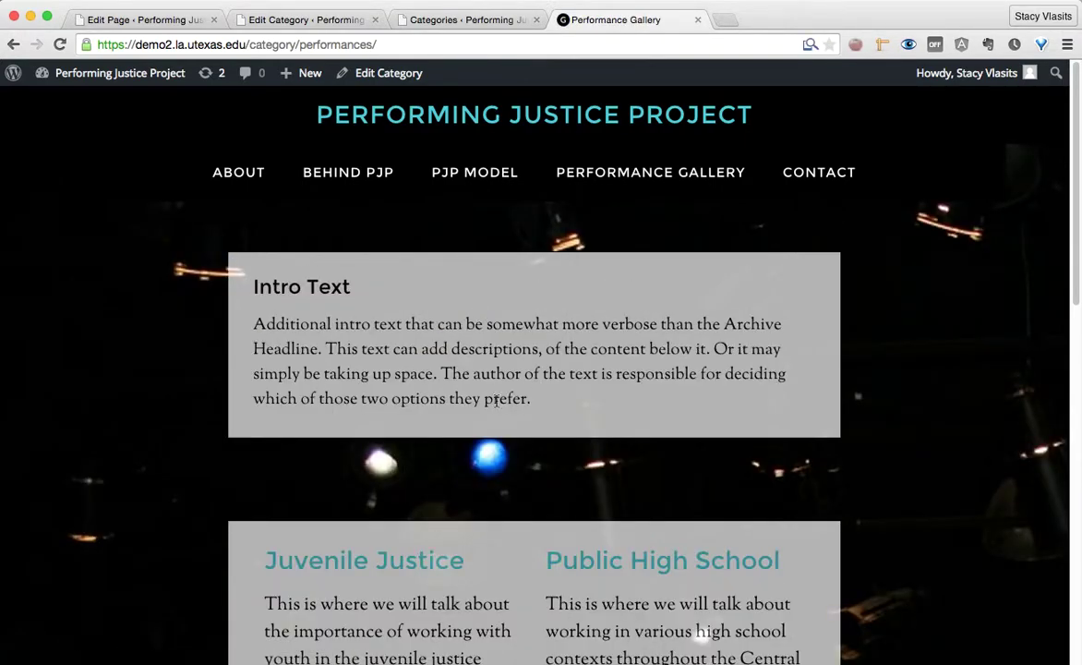
scroll(554, 416, down, 3)
drag(554, 479, 683, 611)
click(697, 532)
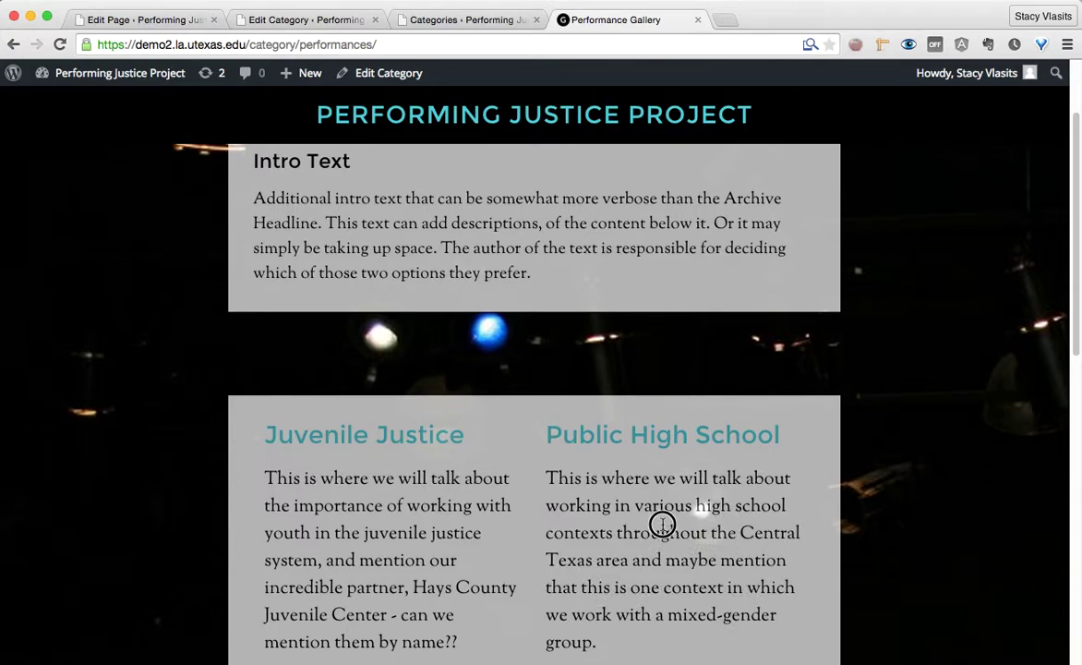
Step: Shorten the opening of the Public High School category's Archive Intro Text to "We will talk about working" and update the category
click(450, 21)
click(609, 20)
click(324, 20)
drag(410, 499, 625, 498)
click(624, 491)
drag(700, 484, 704, 484)
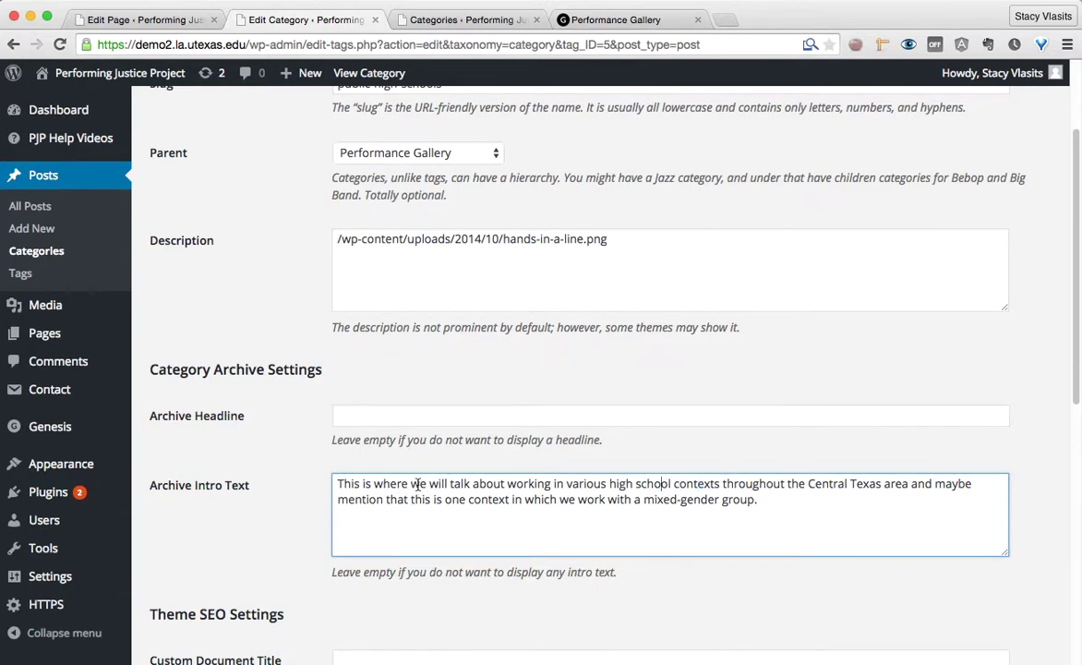
drag(417, 483, 268, 484)
text(W)
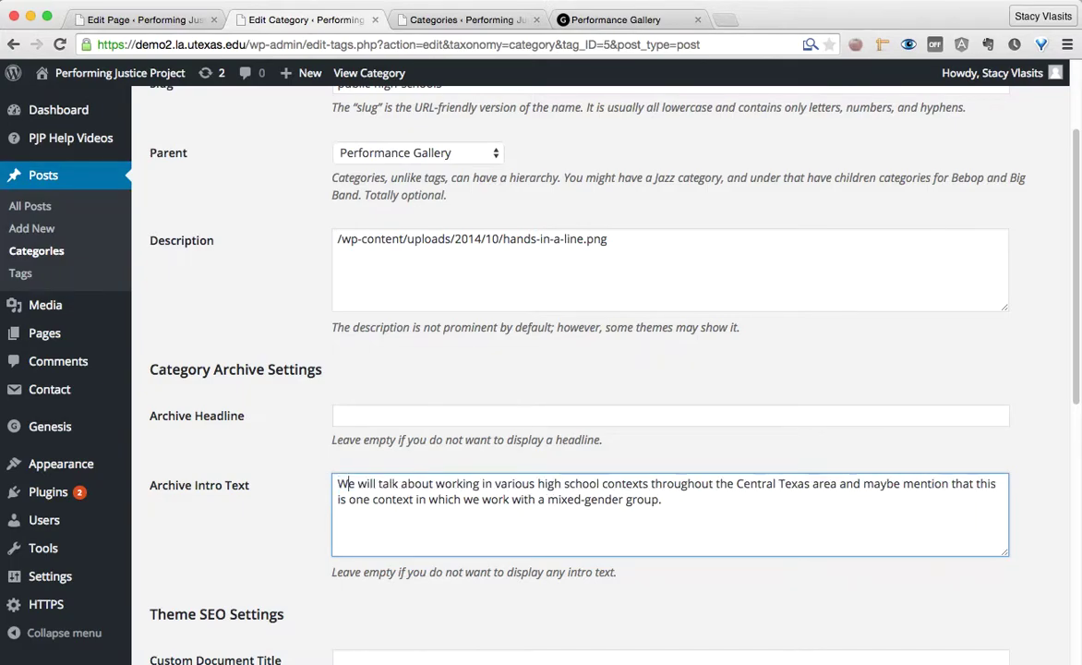
drag(340, 483, 434, 483)
click(443, 498)
scroll(490, 490, up, 3)
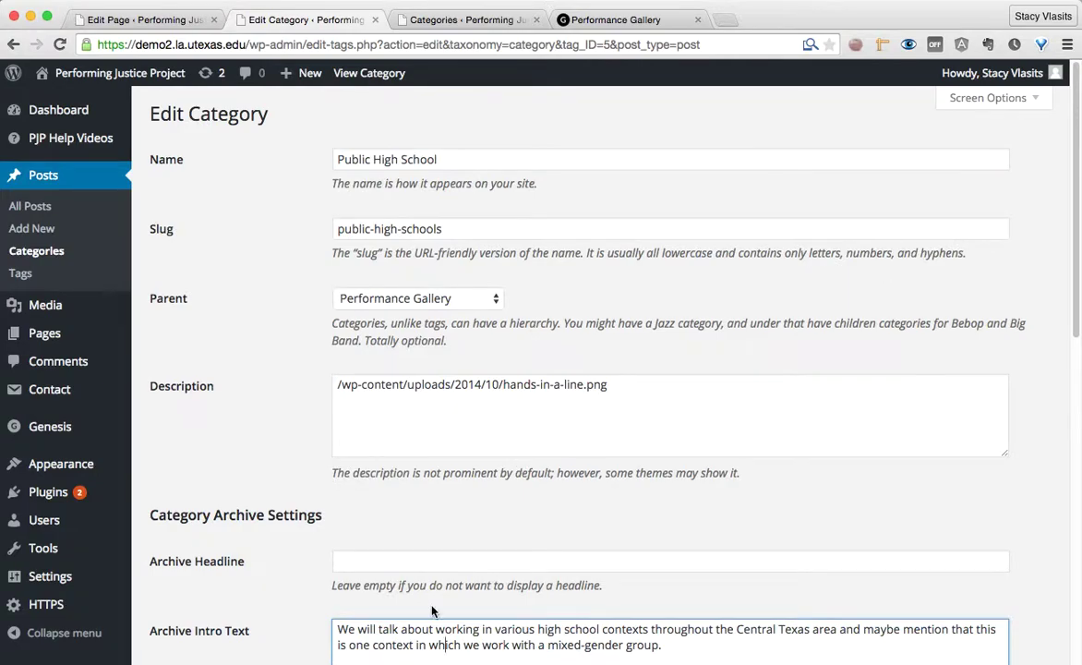
scroll(436, 578, down, 10)
click(187, 604)
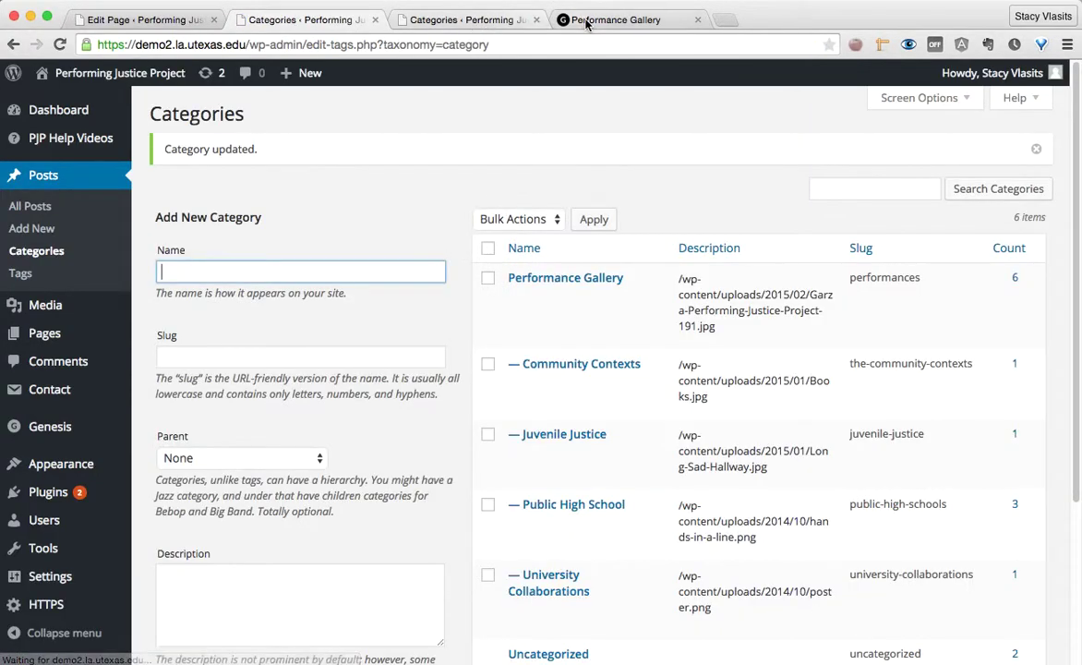
Step: Reload the public Performance Gallery page and check the opening words of the Public High School entry
click(585, 21)
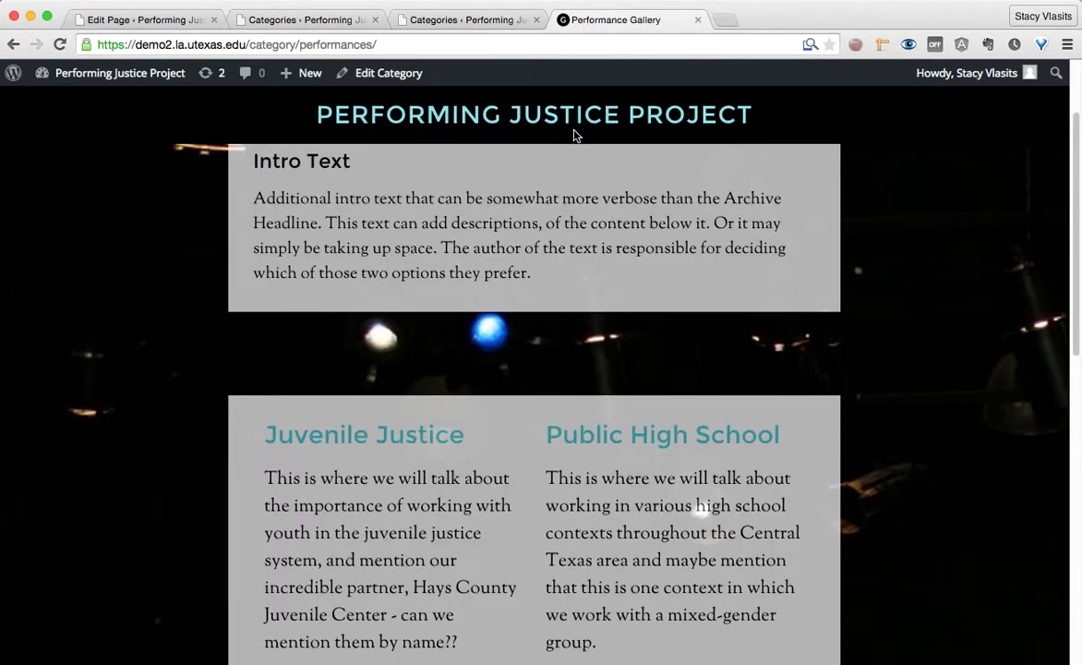
key(super+r)
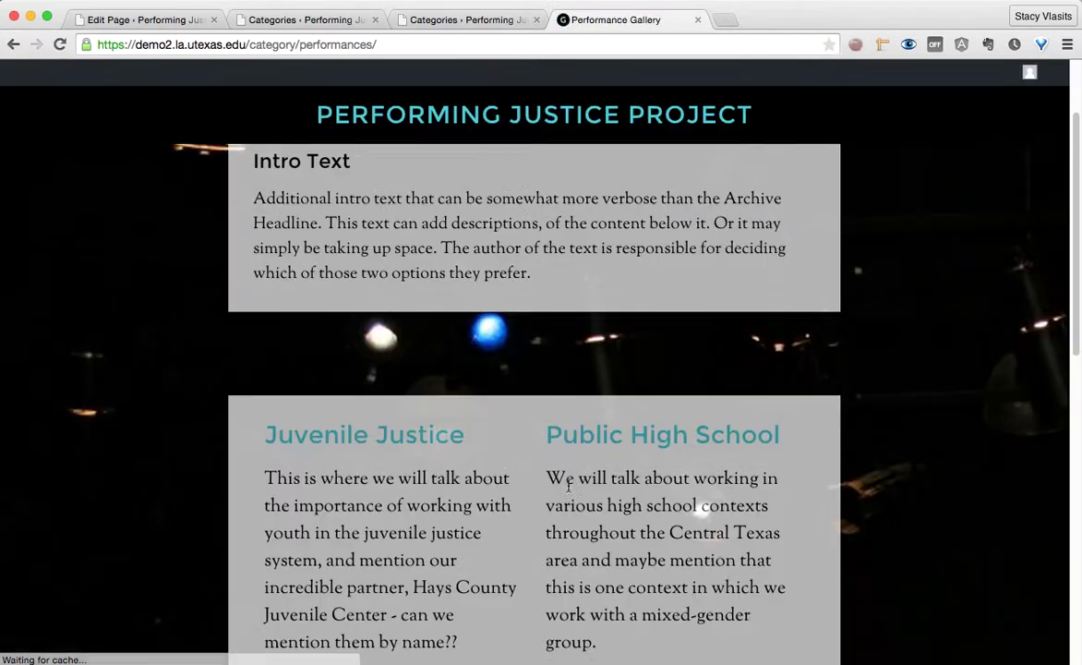
drag(547, 478, 693, 482)
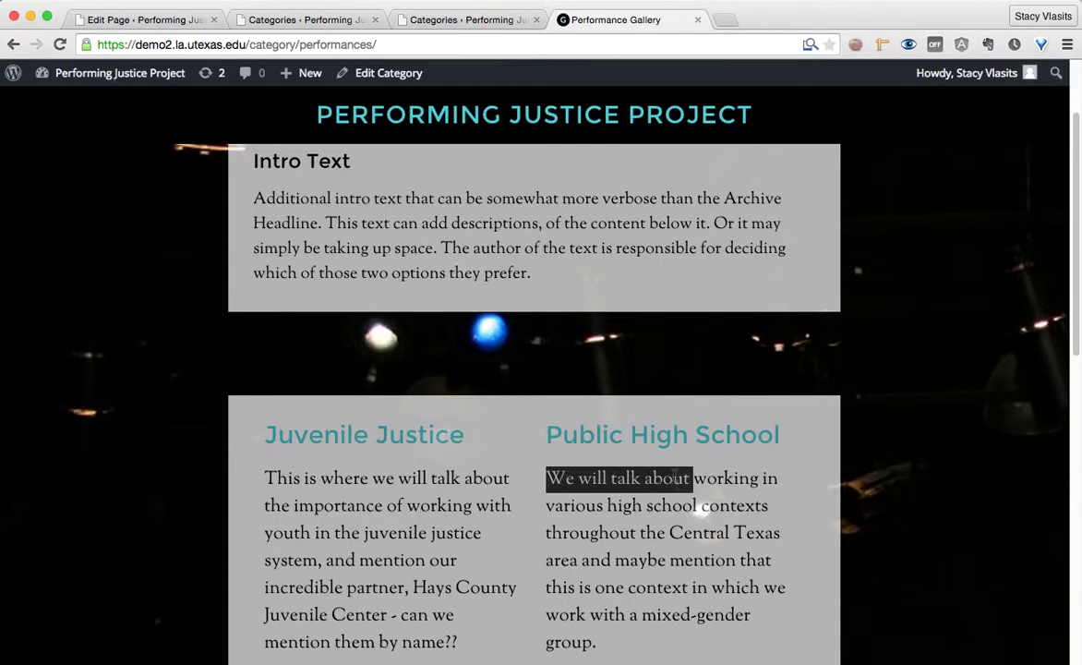
Step: Open the Public High School subcategory page and check its introductory paragraph
click(583, 435)
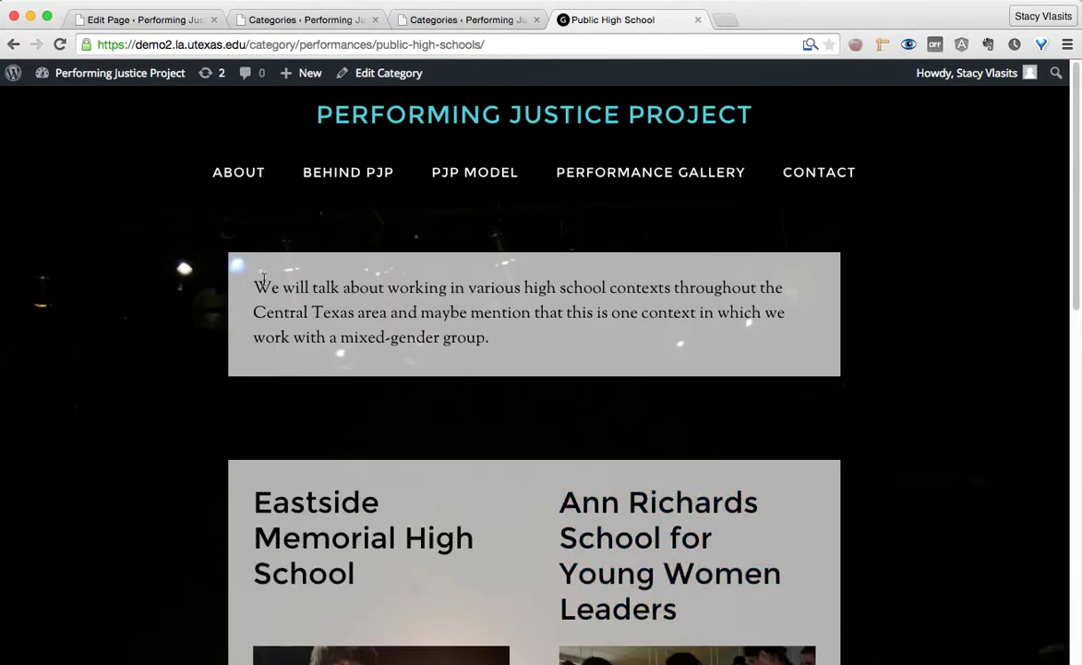
drag(242, 261, 430, 305)
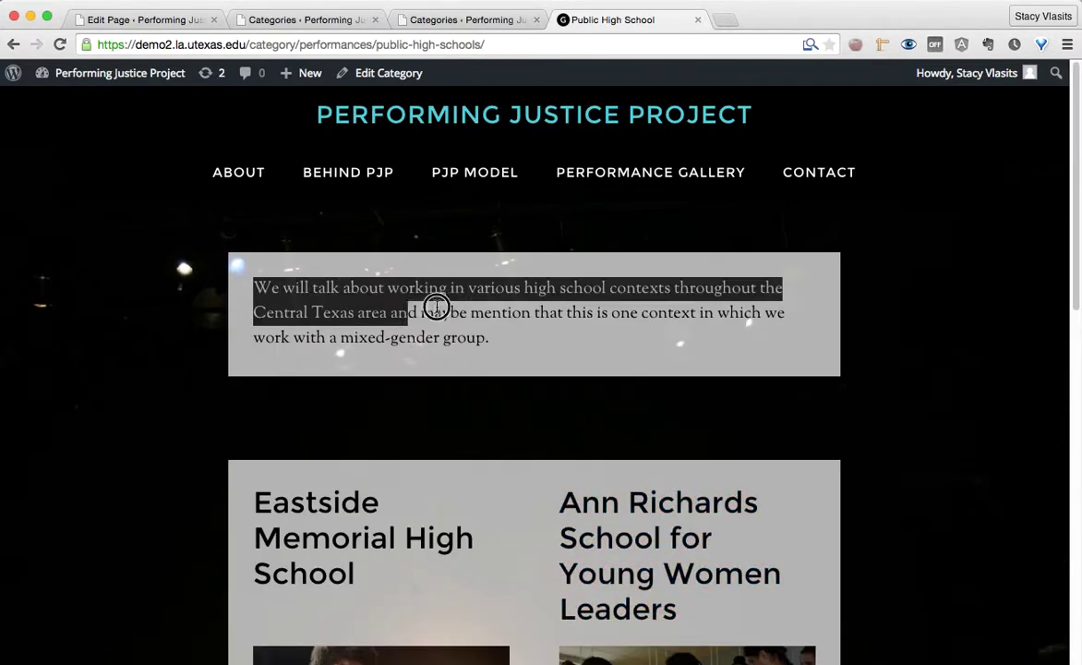
double_click(446, 310)
scroll(588, 374, down, 1)
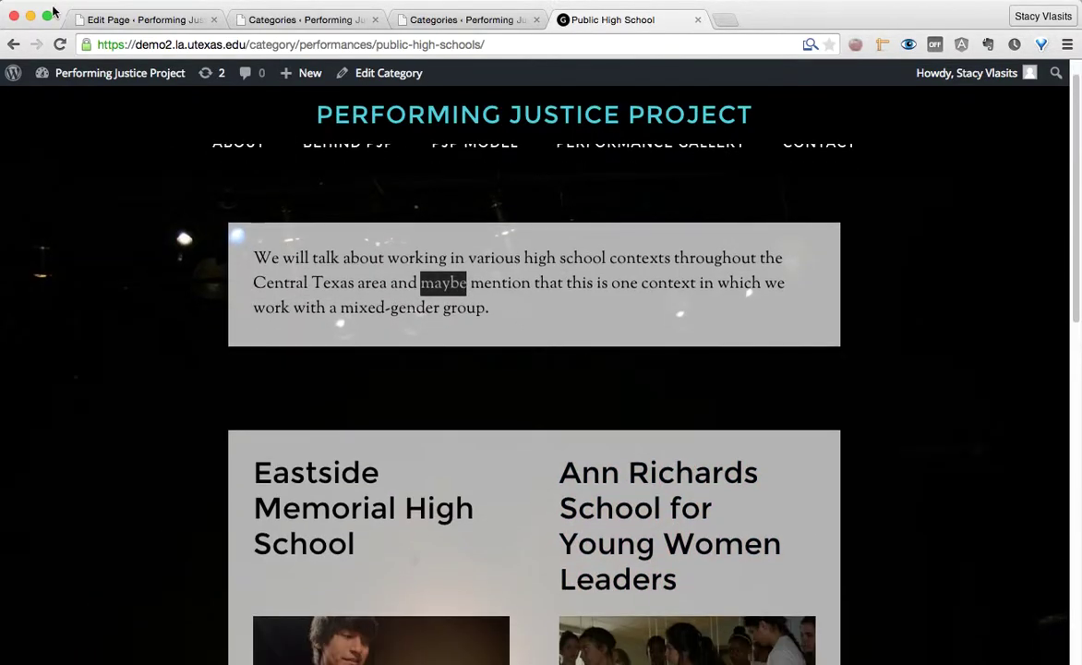
Step: Return to the public Performance Gallery page and review all its subcategory entries, including Community Contexts and University Collaborations
click(12, 45)
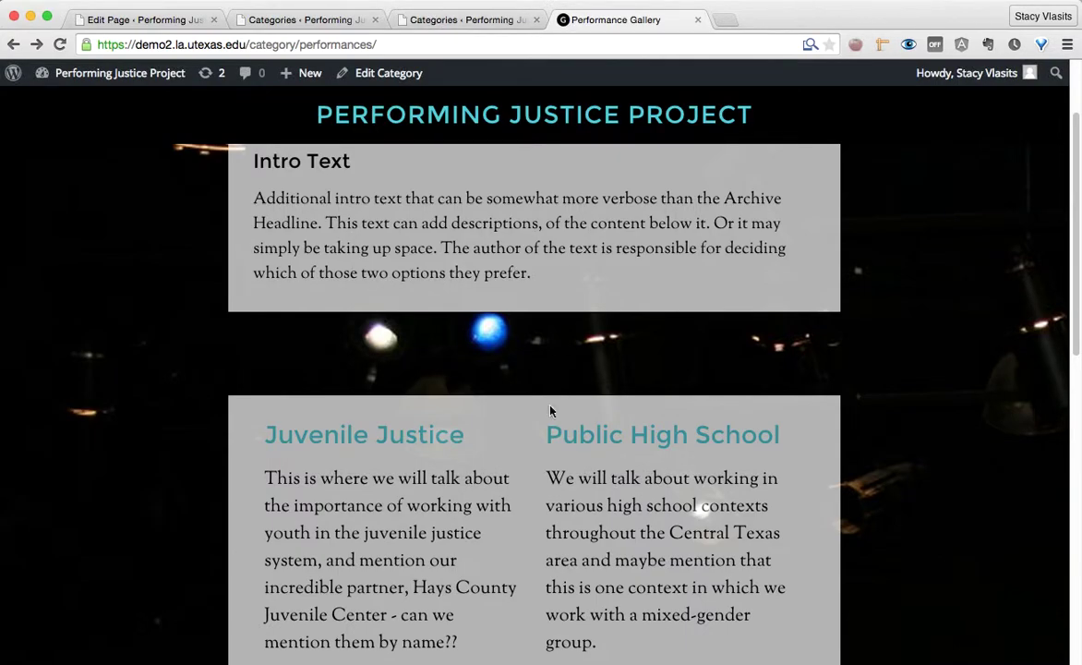
scroll(664, 558, down, 3)
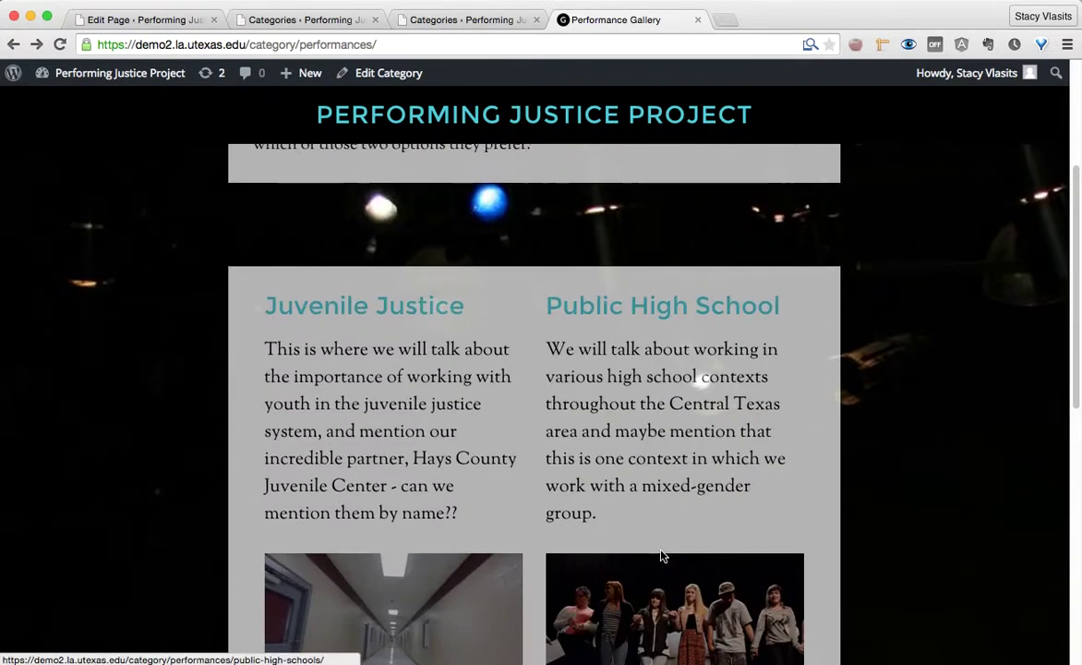
scroll(652, 522, down, 10)
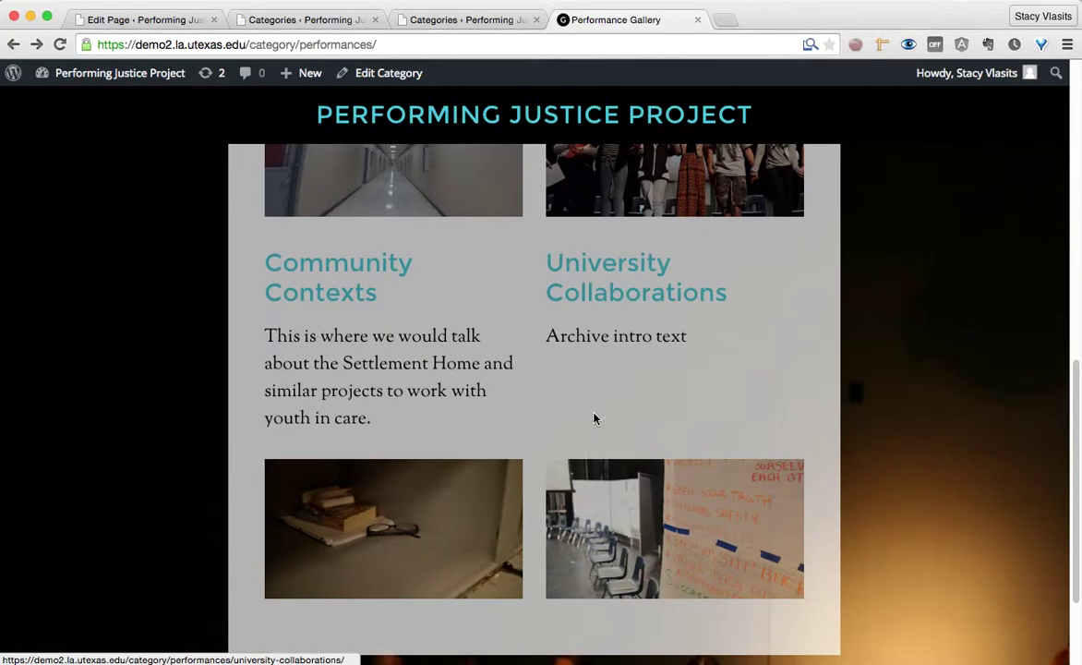
scroll(593, 418, up, 10)
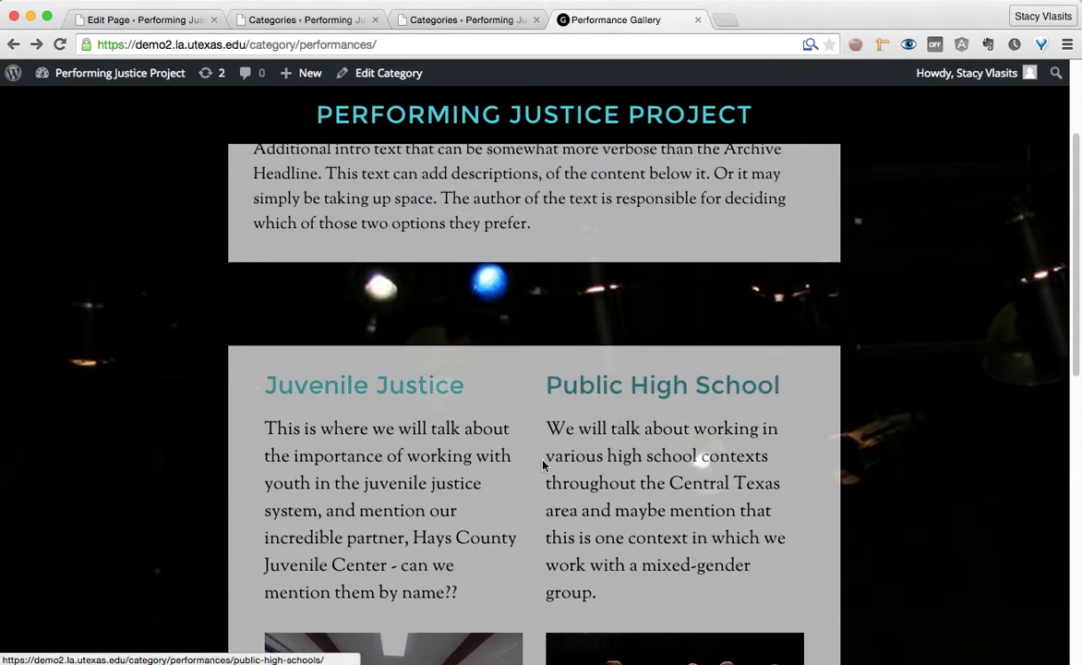
scroll(698, 459, down, 10)
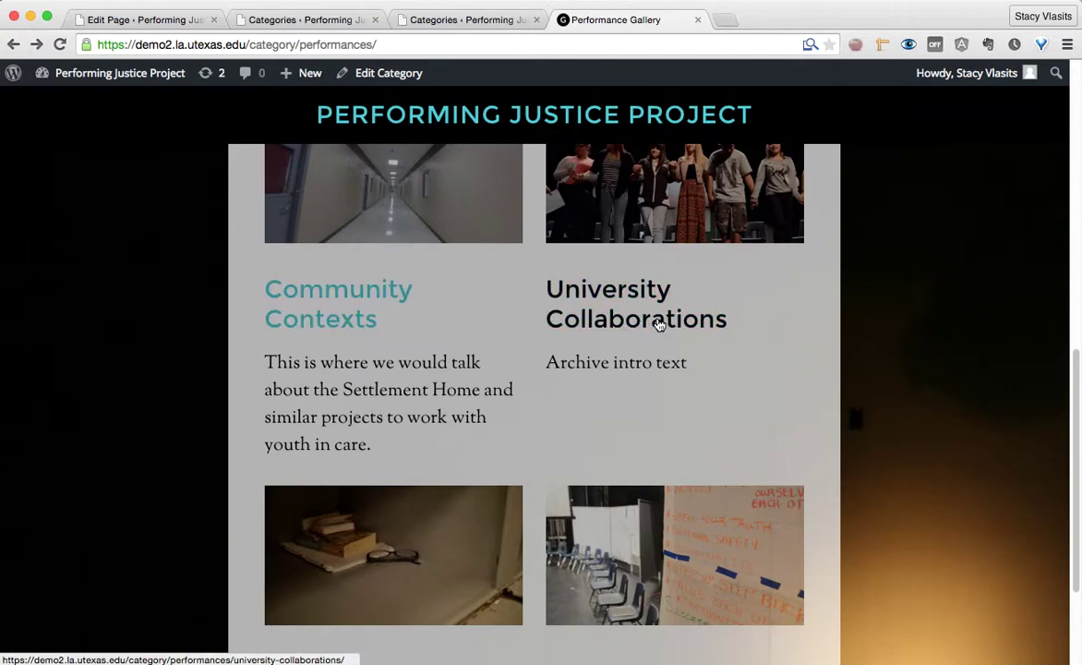
scroll(659, 323, up, 15)
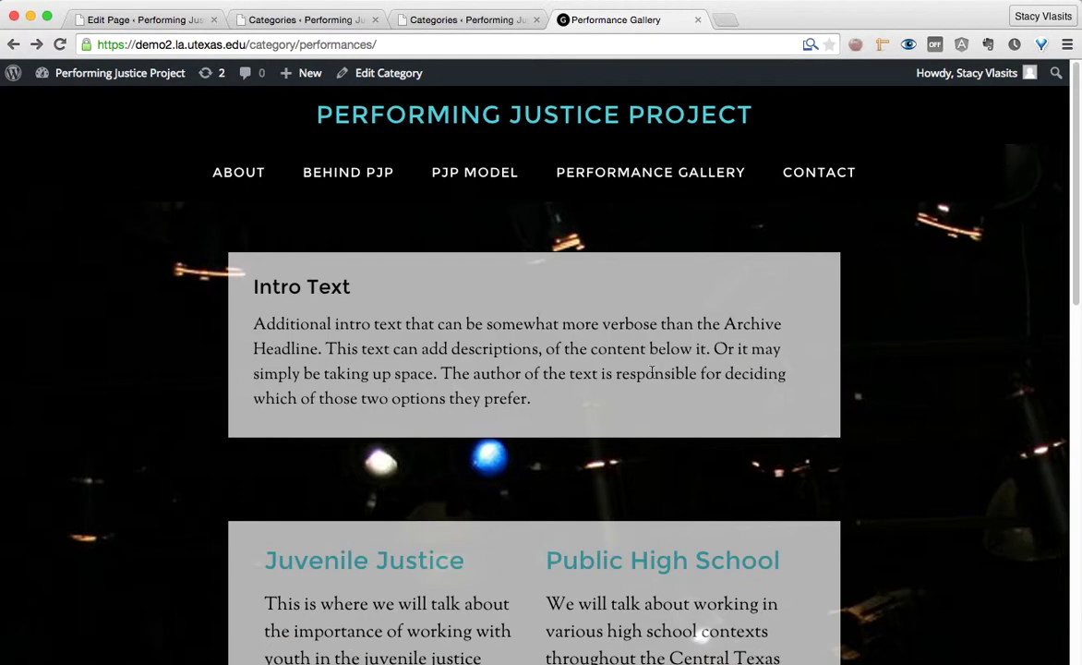
Step: Add a new category named "Middle School" with Performance Gallery as its parent, and open it for editing
click(468, 21)
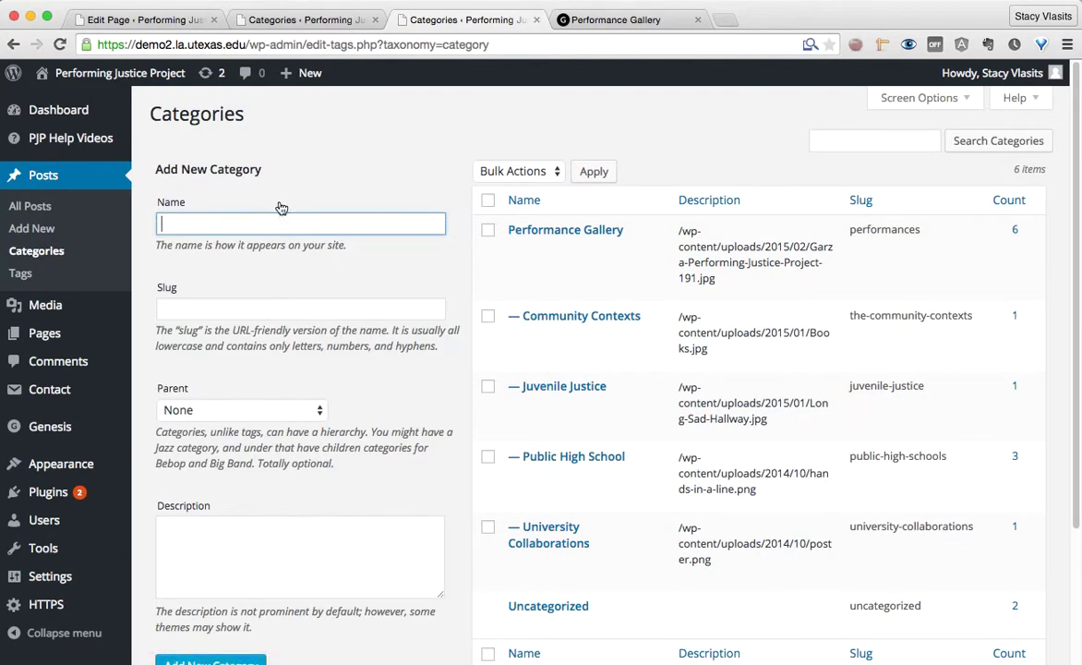
drag(145, 153, 252, 485)
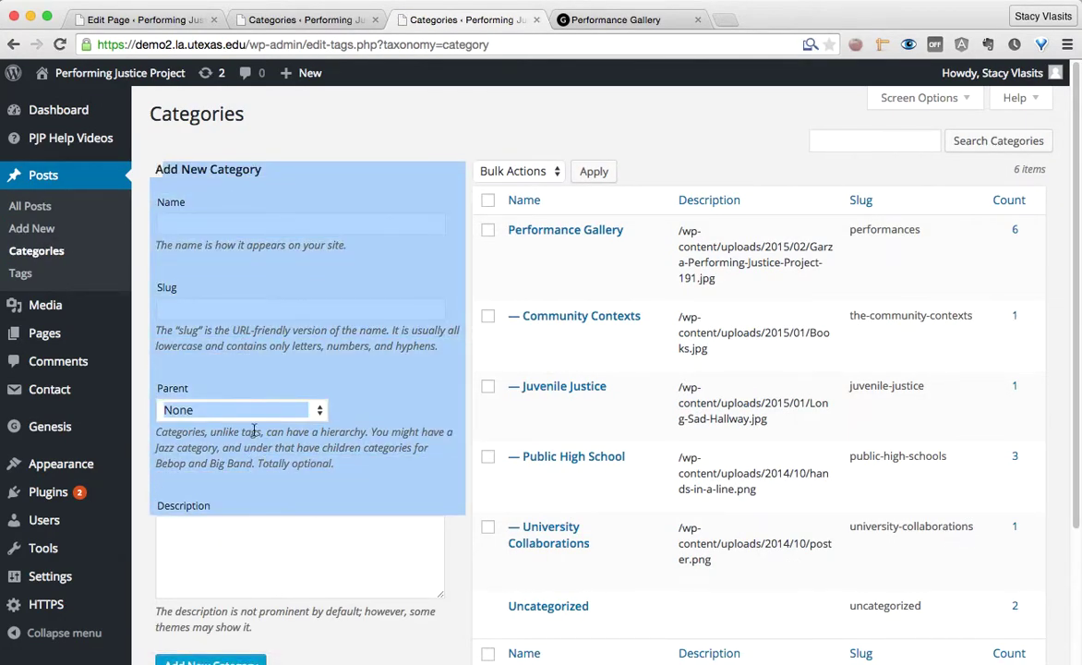
click(214, 240)
click(212, 225)
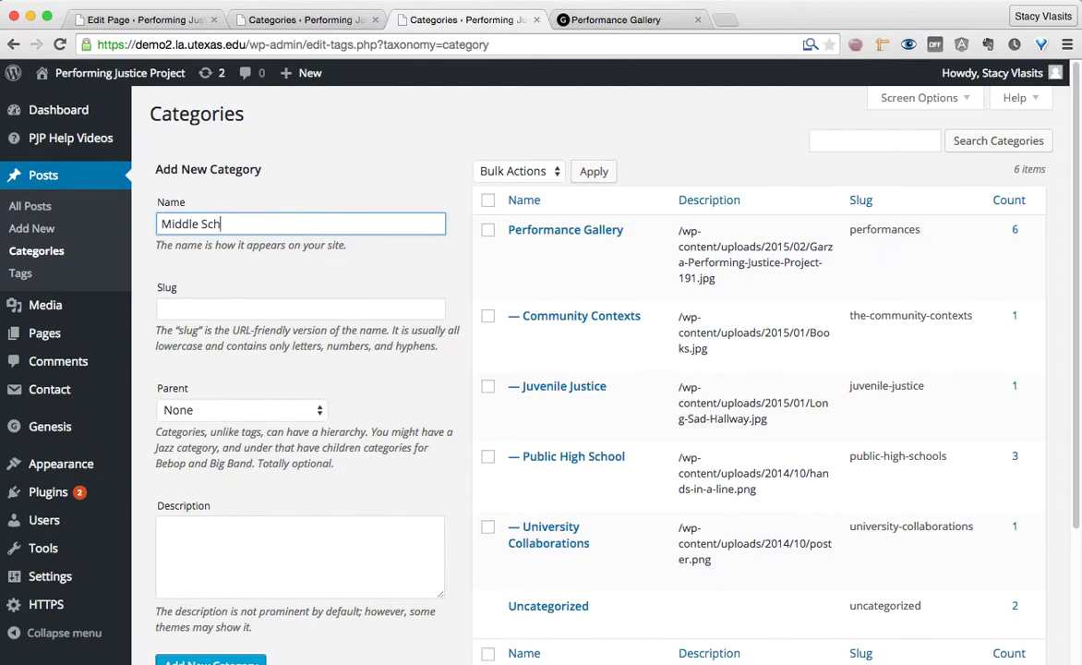
click(242, 410)
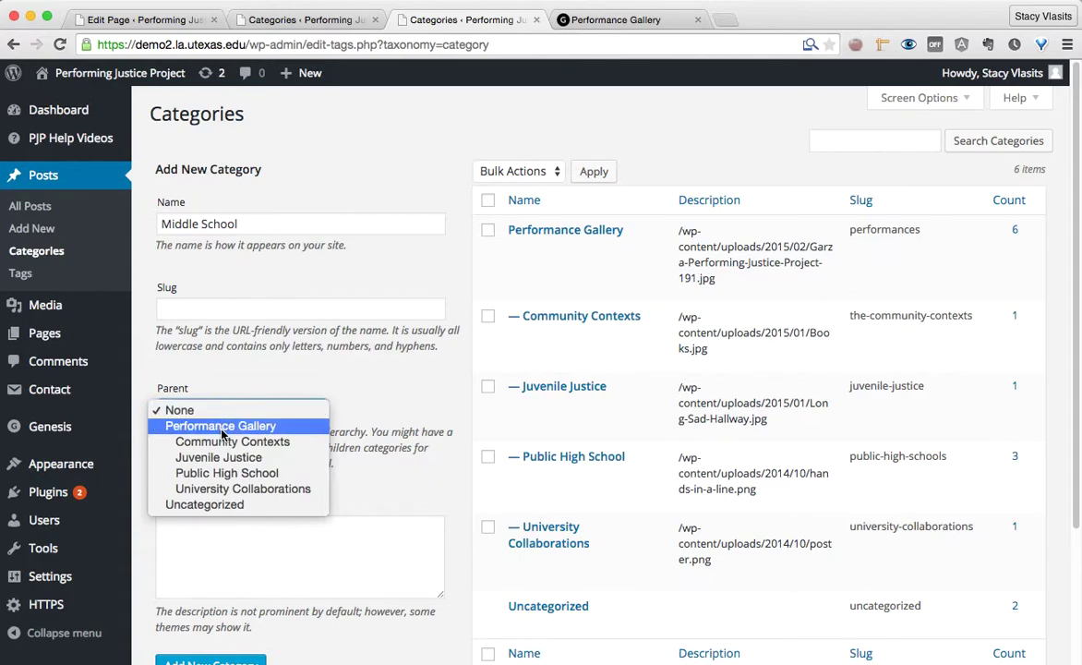
click(221, 427)
scroll(327, 462, down, 3)
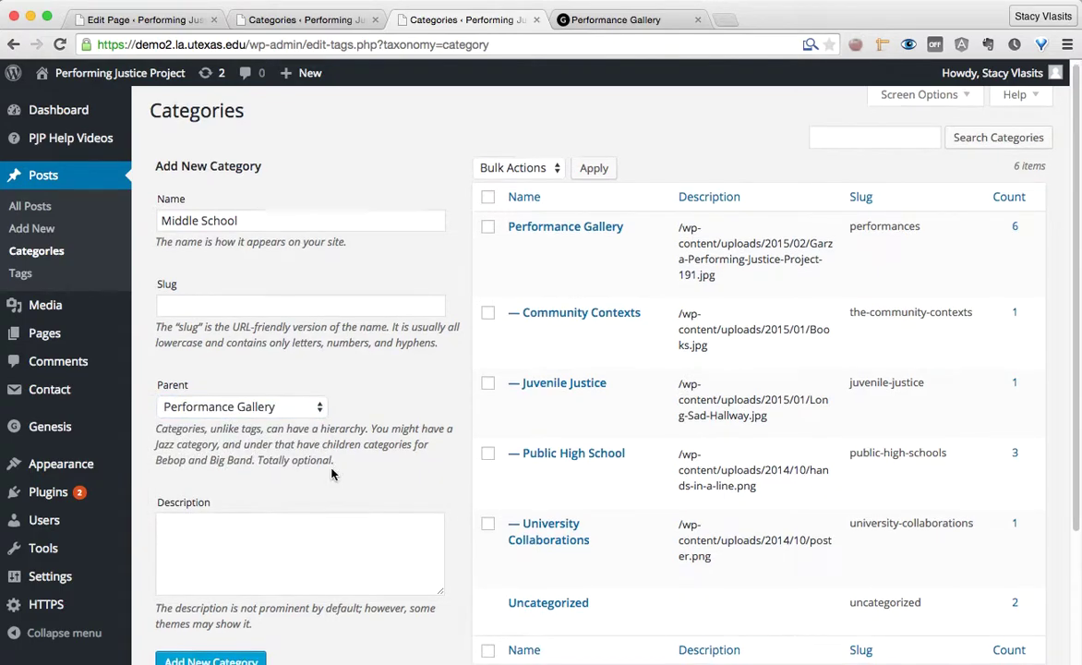
click(229, 572)
scroll(284, 530, up, 3)
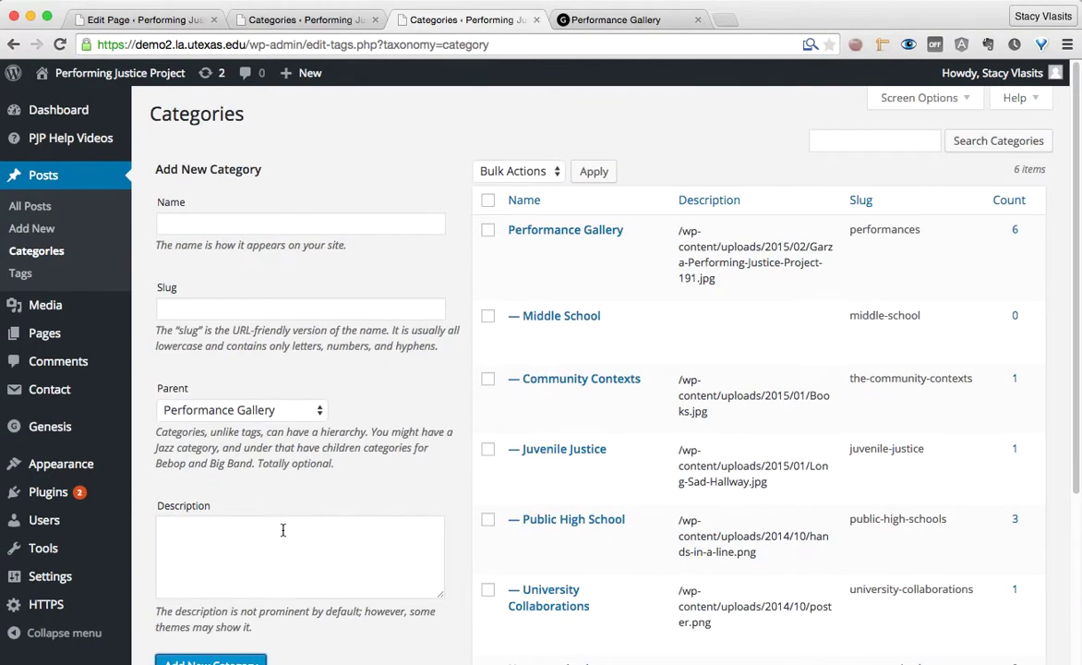
click(520, 336)
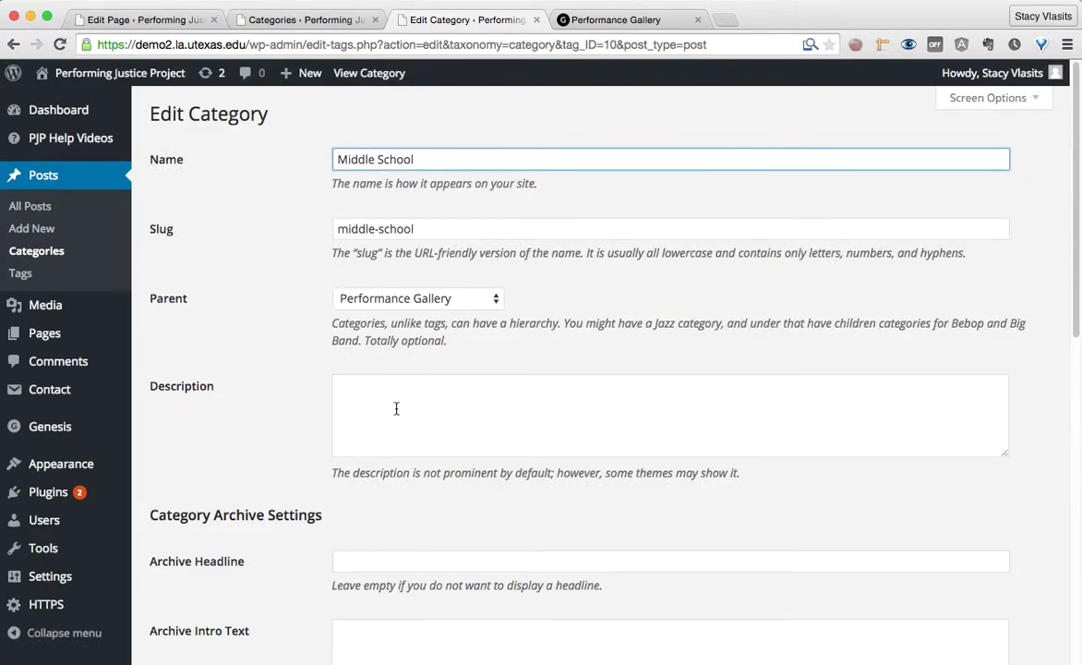
Step: Set the Middle School category's description to the image path "/wp-content/uploads/2015/02/Shower.jpg"
click(396, 408)
scroll(442, 428, down, 3)
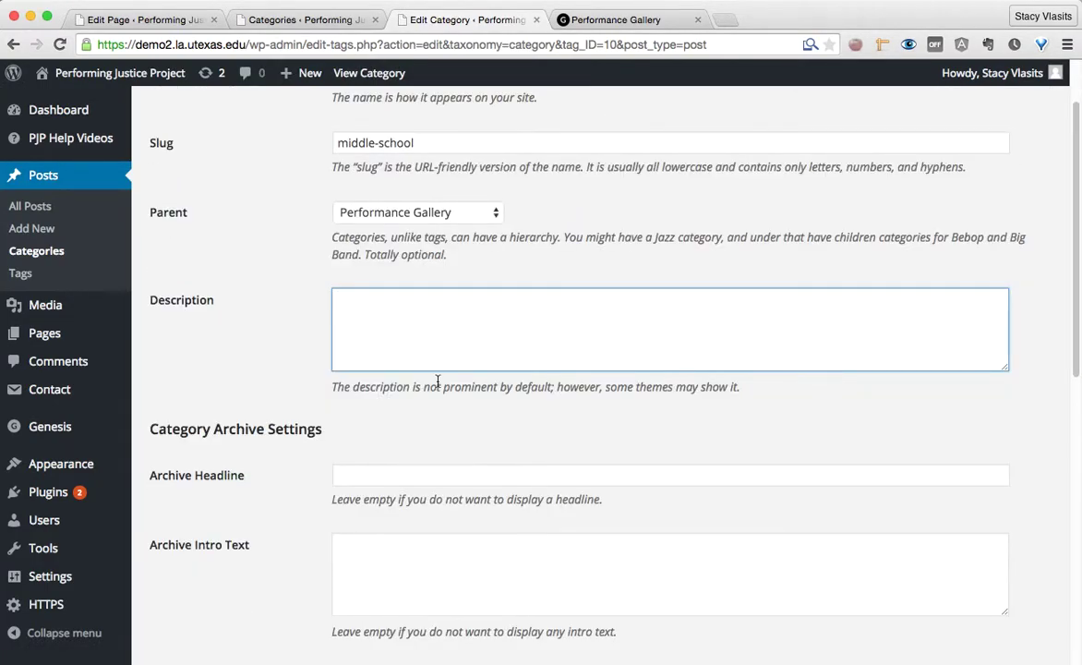
text(/wp-content/uploads/2015/02/Garza-Performing-Justice-Project-191.jpg)
drag(505, 300, 686, 298)
text(Sh)
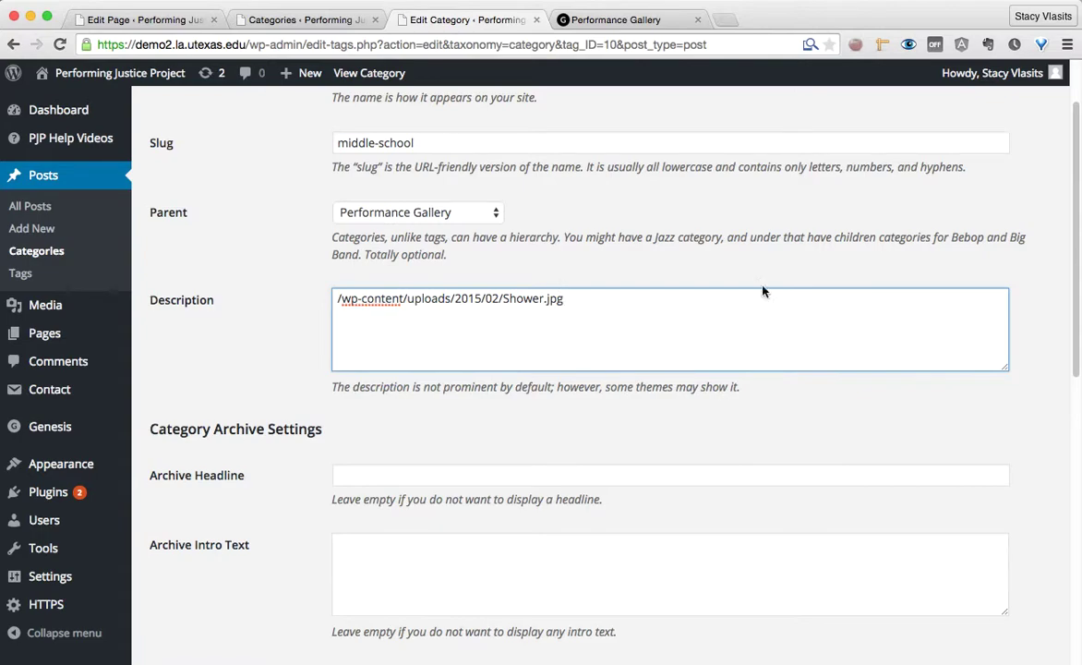
Step: Enter "Here is some text about middle schools" as the archive intro text and update the Middle School category
scroll(530, 591, down, 1)
click(446, 527)
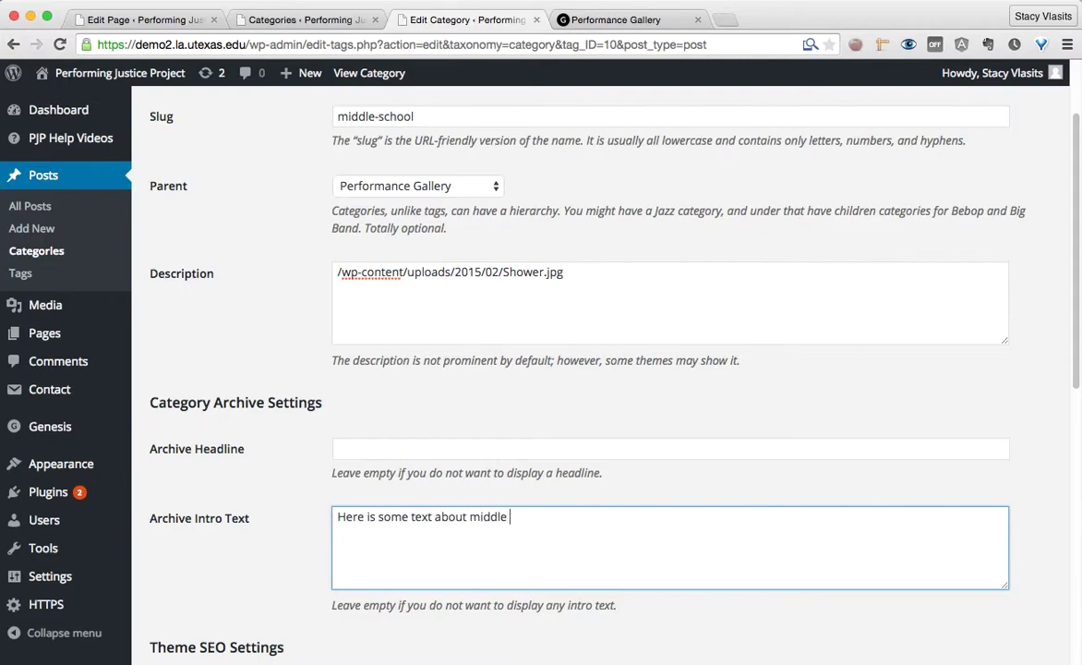
scroll(632, 435, down, 10)
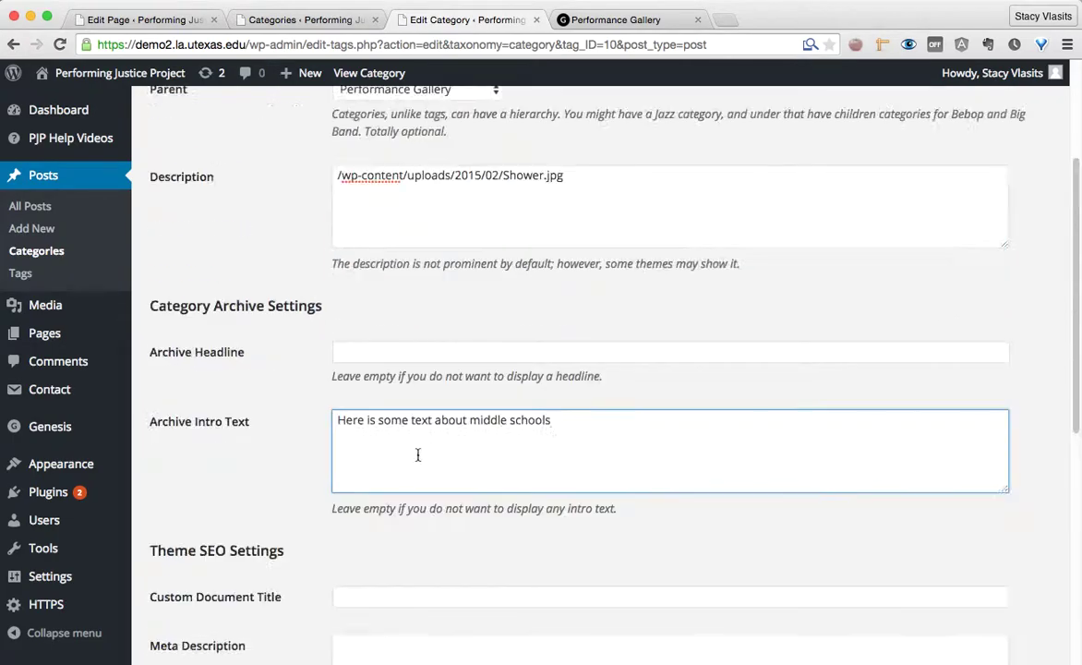
scroll(418, 451, down, 10)
click(196, 580)
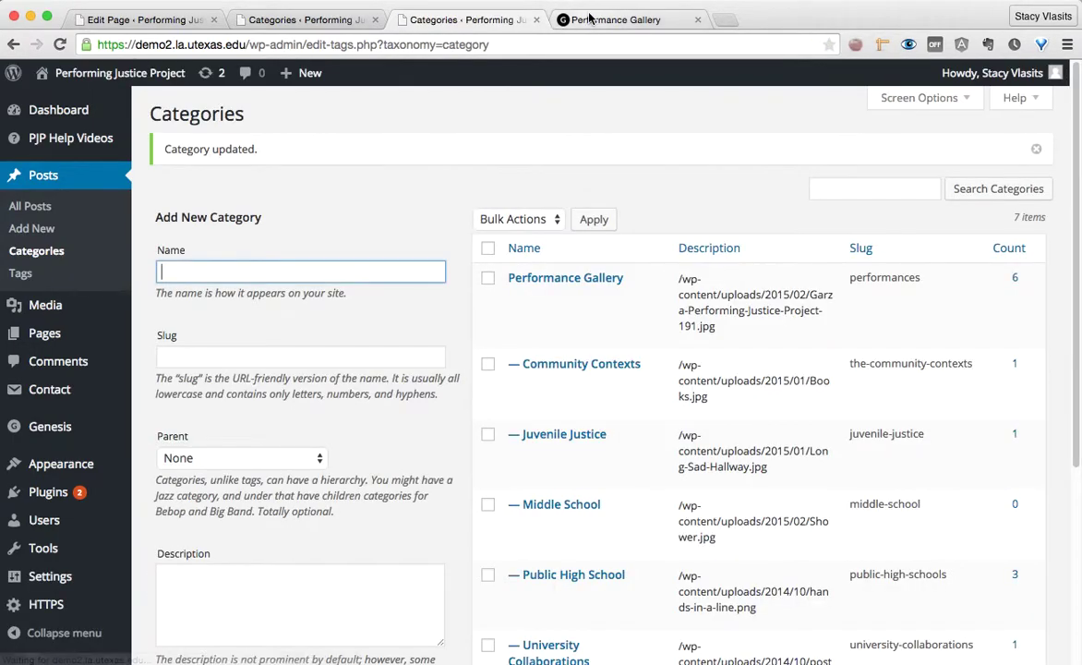
Step: Open the Performance Gallery overview on the public site and check its subcategory entries for Middle School
click(610, 20)
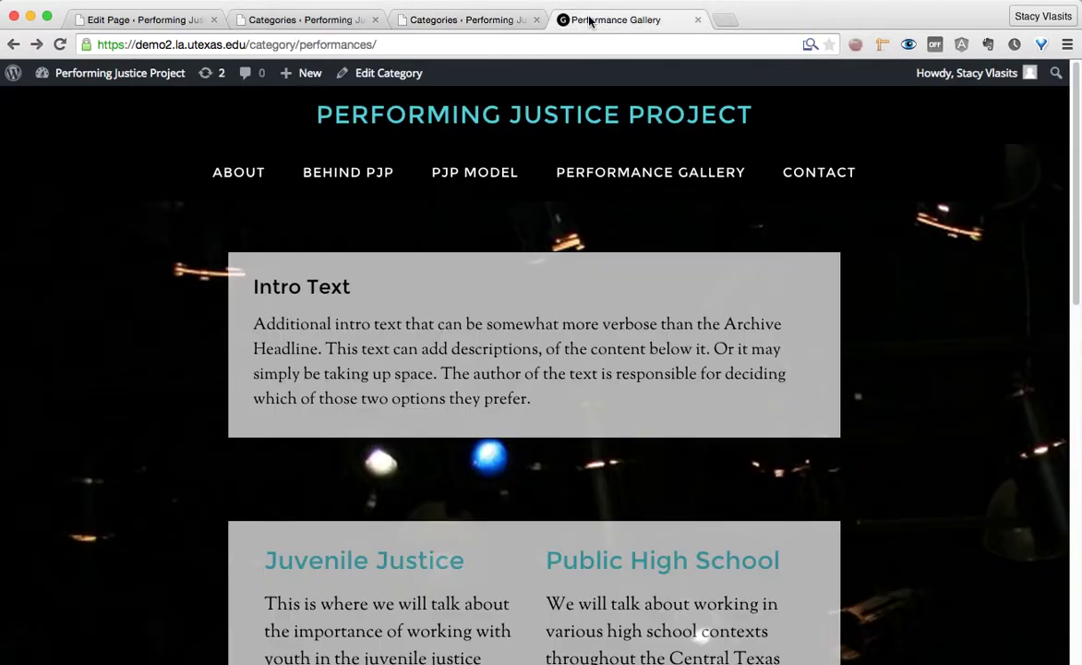
mouse_move(658, 172)
click(652, 228)
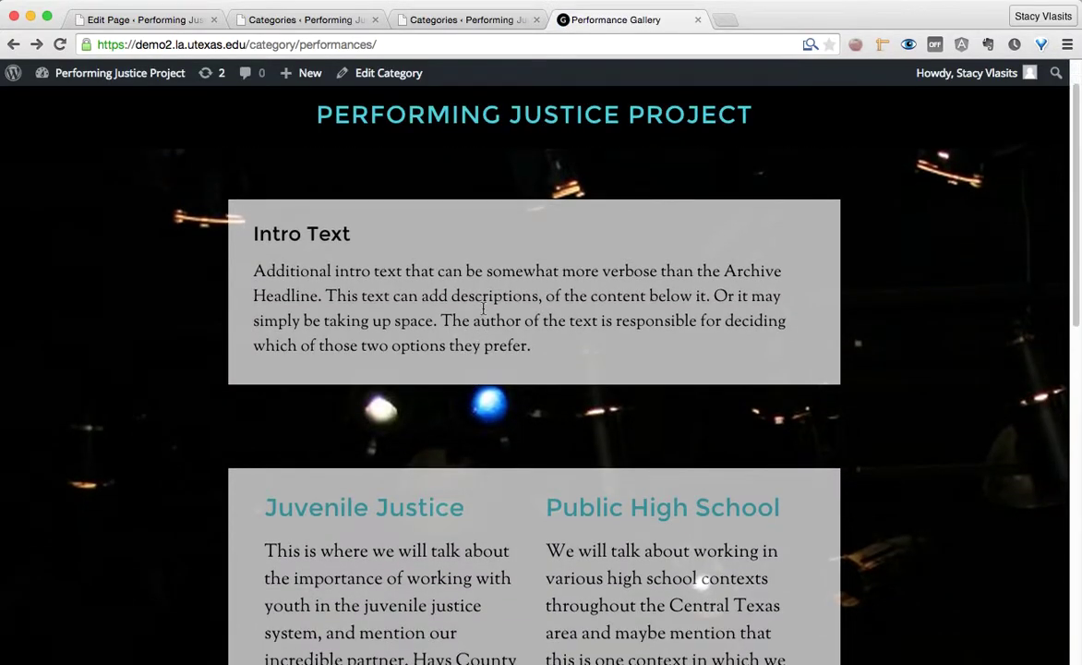
scroll(483, 310, down, 3)
scroll(564, 454, down, 3)
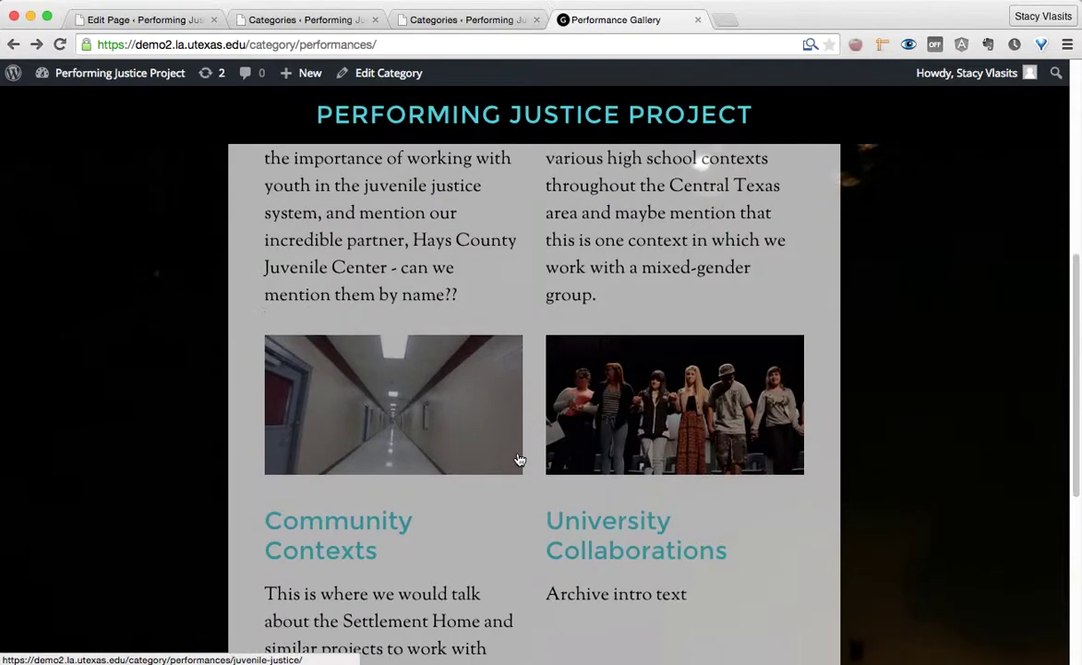
scroll(550, 514, down, 4)
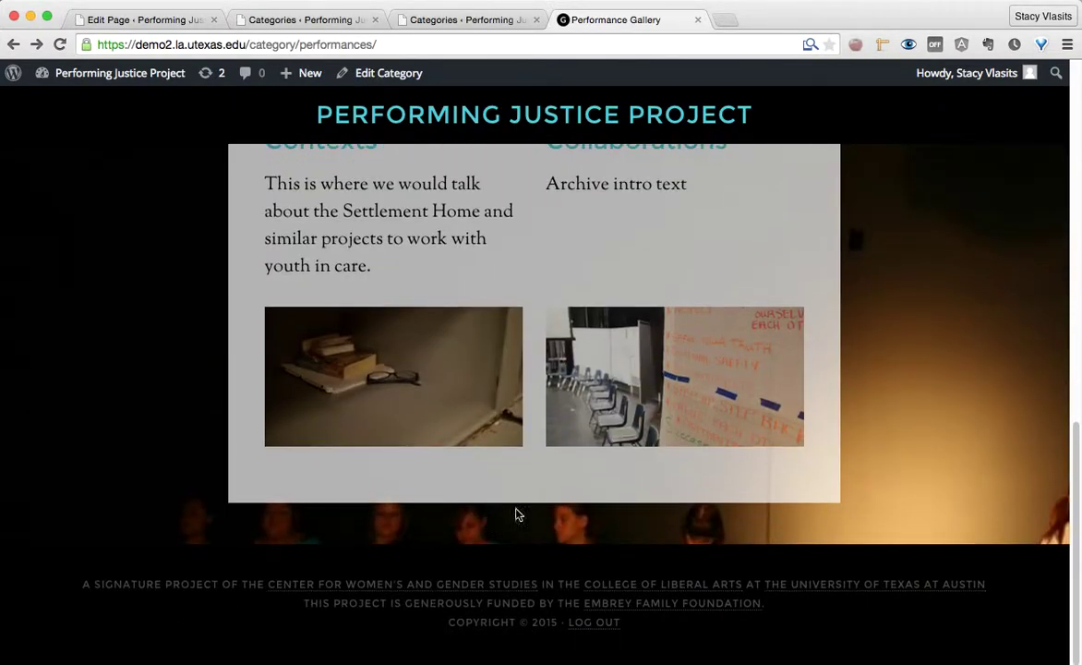
scroll(550, 442, up, 12)
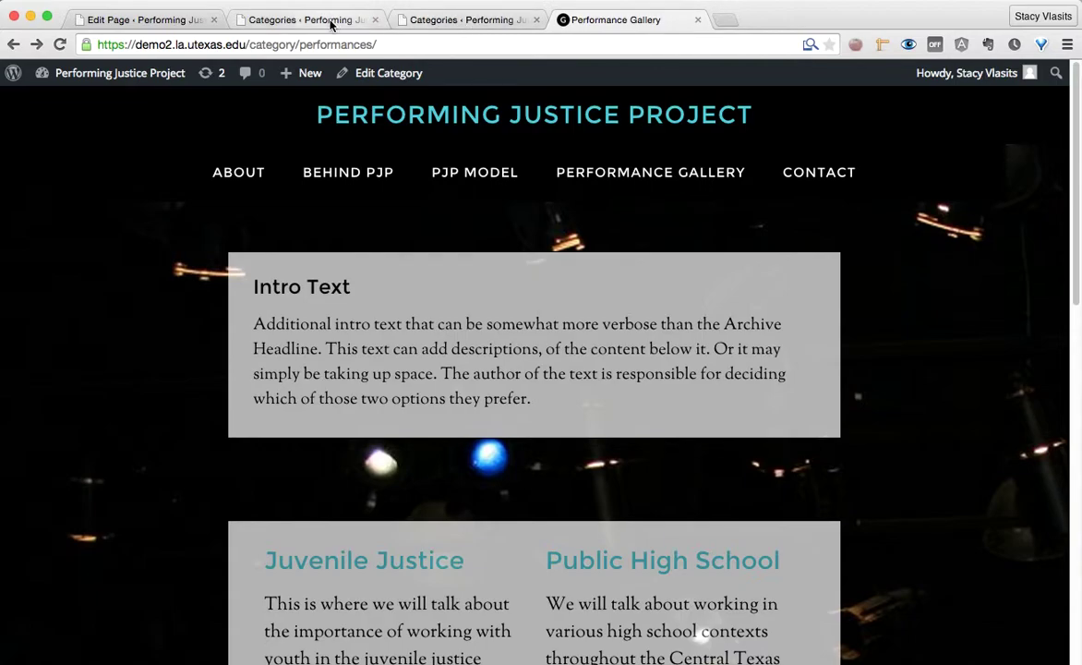
Step: Close the redundant Categories page and open the list of all posts in the site administration
click(375, 20)
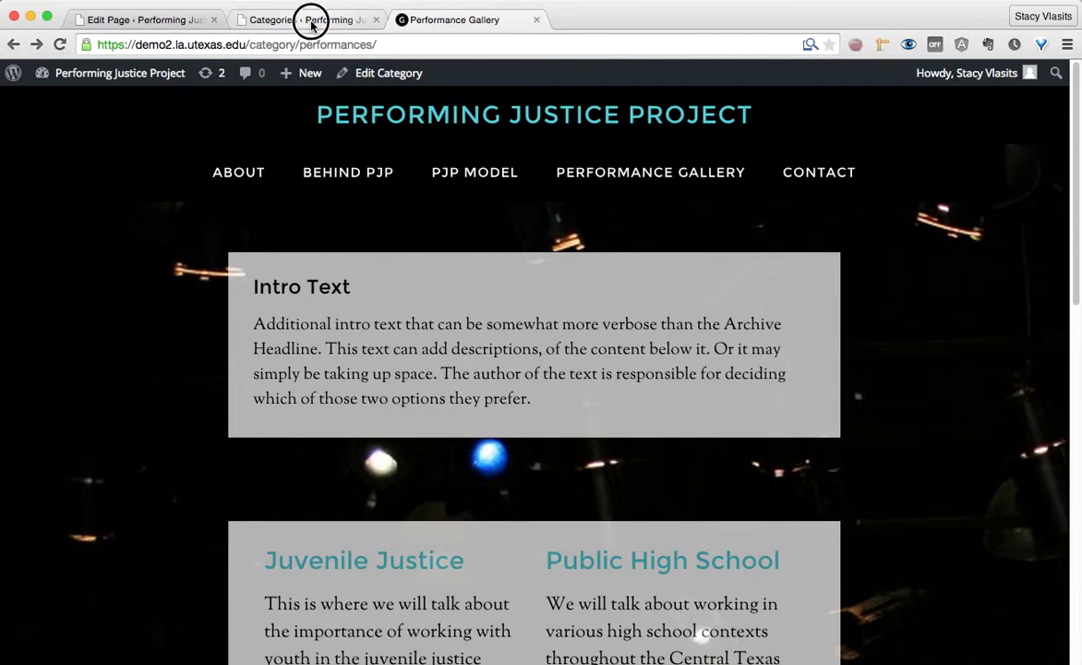
click(310, 21)
click(27, 207)
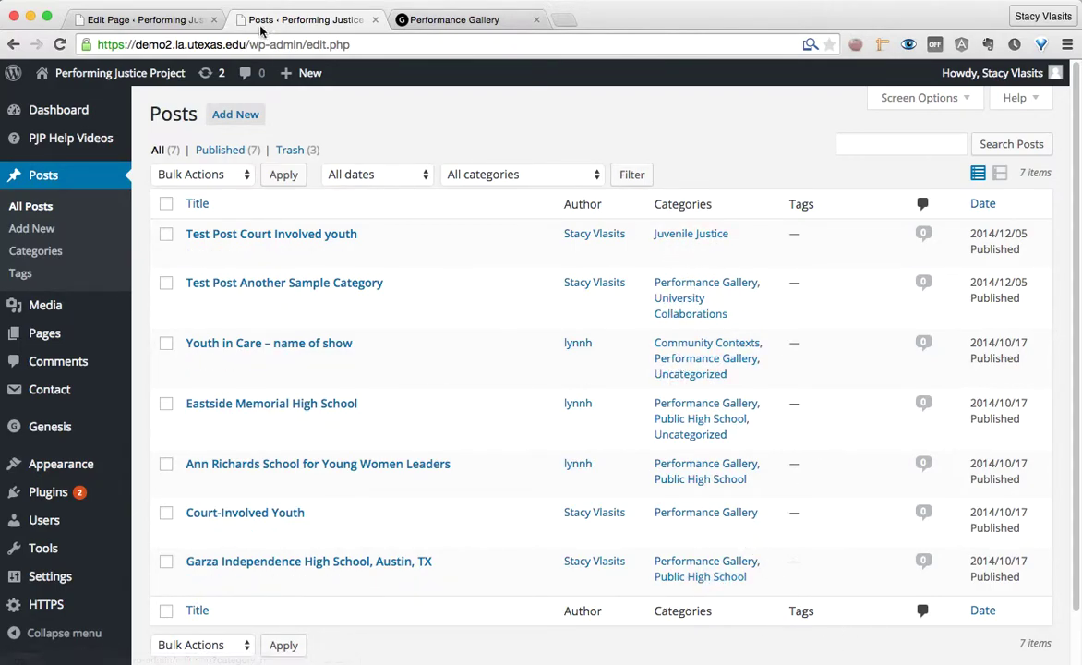
Step: Create a new post titled "Middle School Performance" with "some text" as its body
click(237, 113)
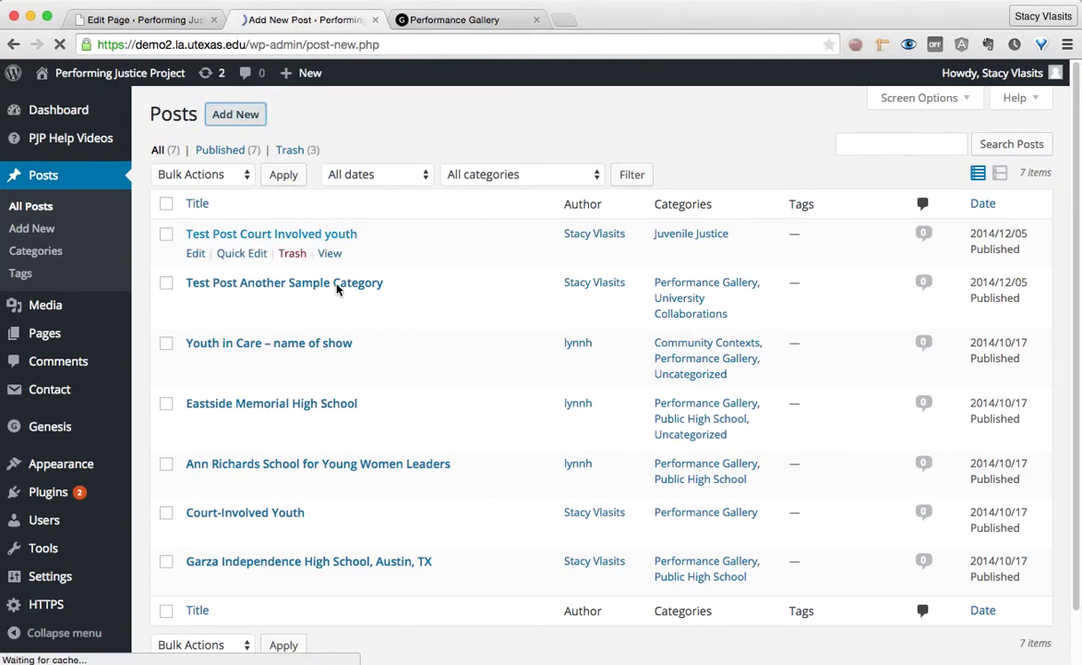
click(226, 149)
text(Middle School Performance)
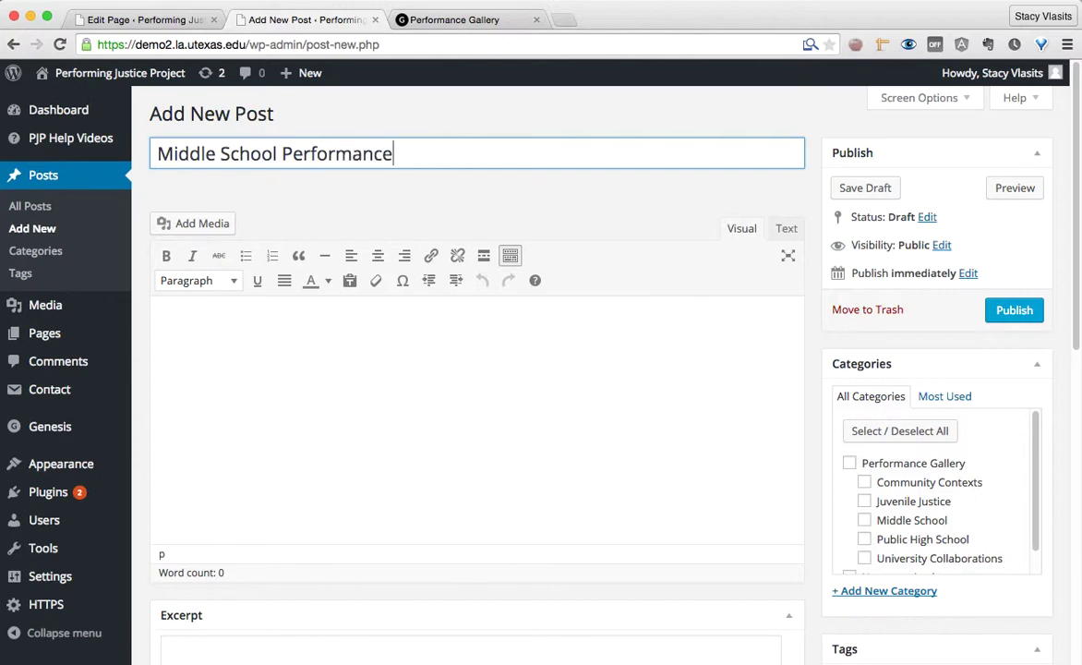
click(216, 384)
text(some text)
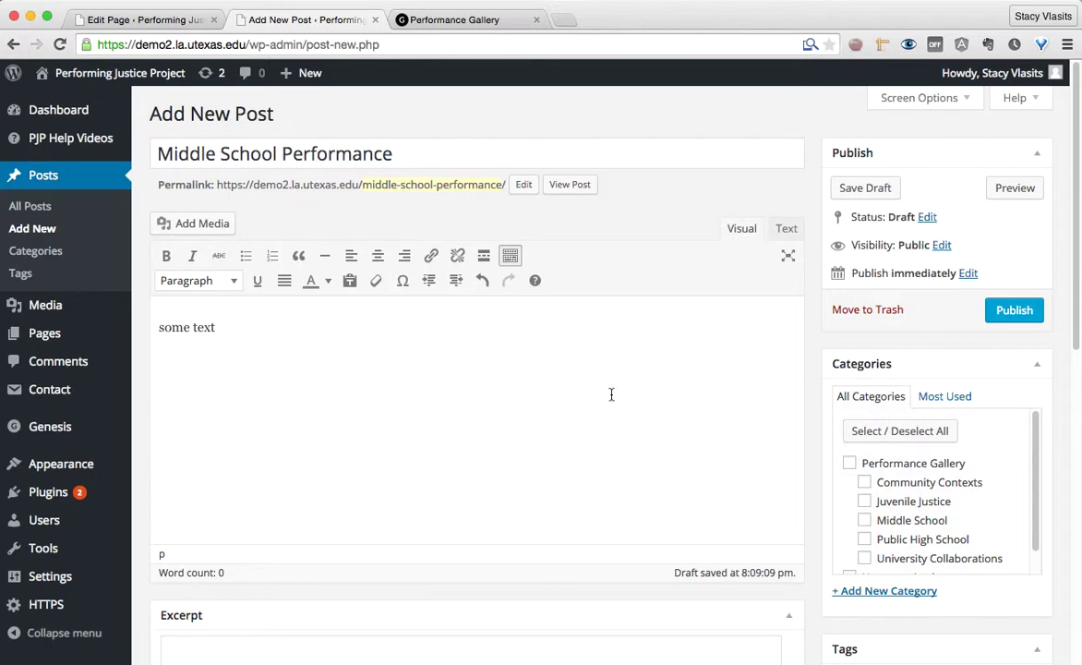
Step: Set Grill.jpg from the media library as the post's featured image
scroll(932, 536, down, 5)
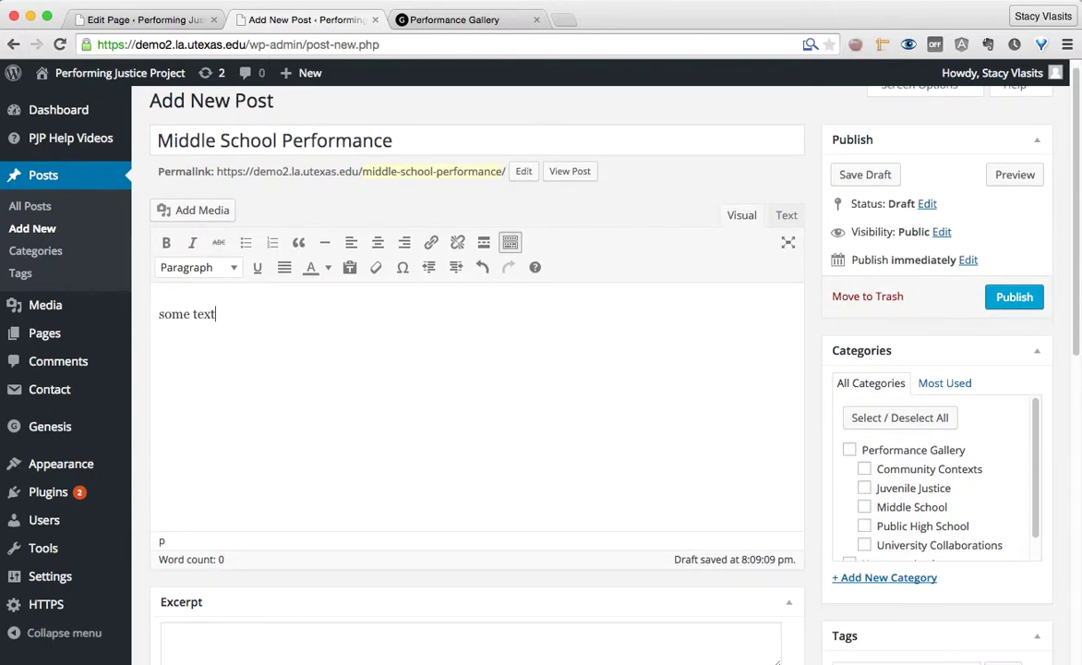
click(921, 496)
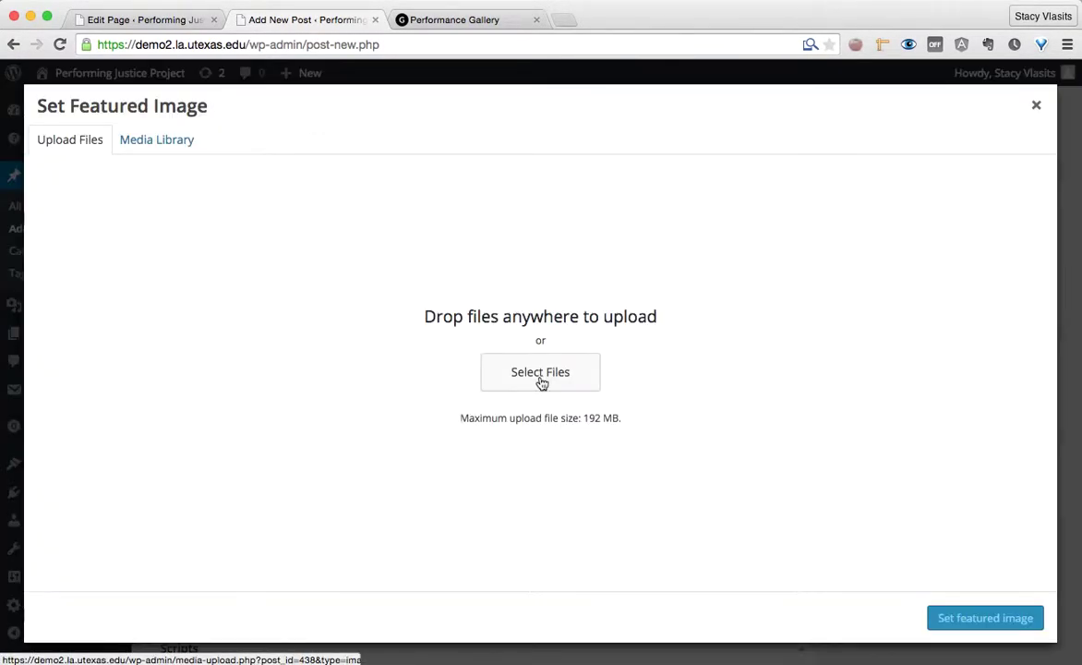
click(165, 148)
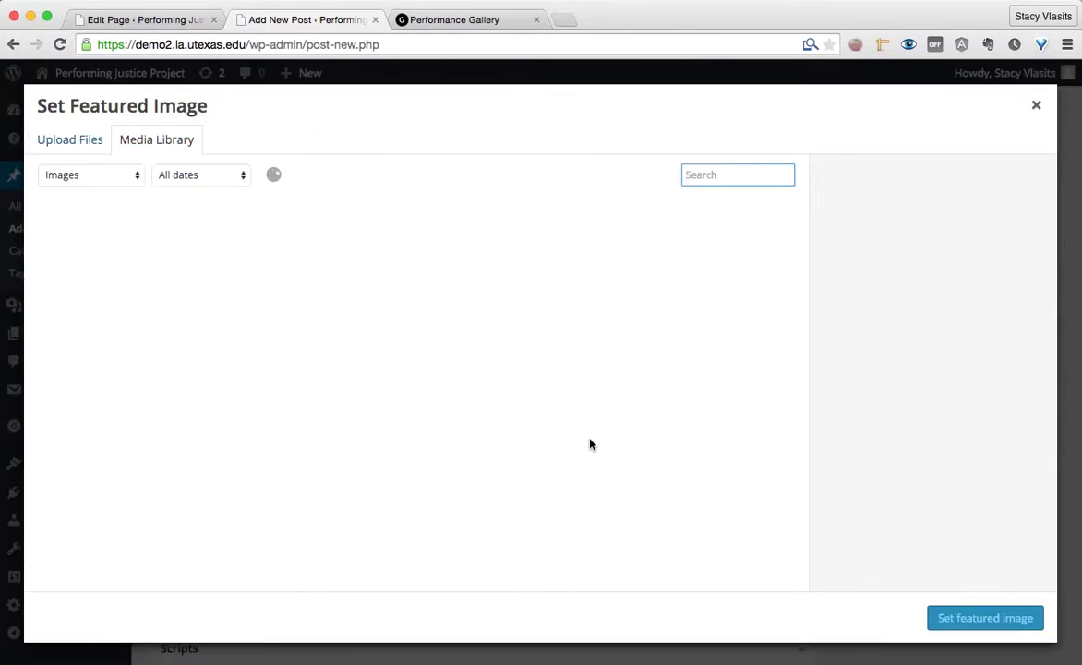
scroll(633, 442, down, 5)
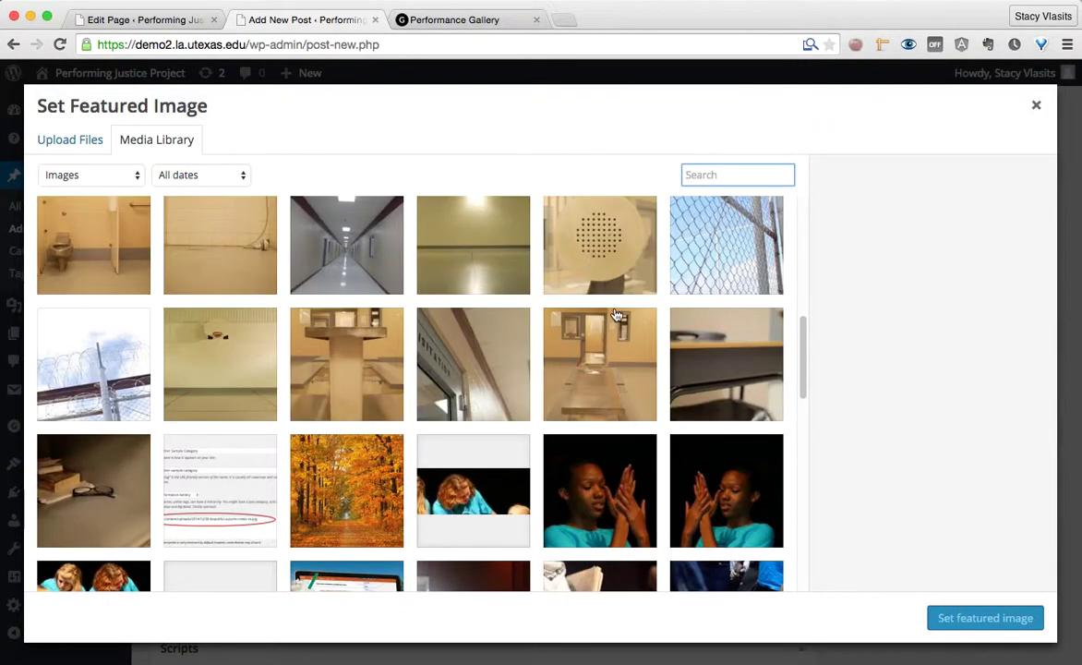
click(553, 209)
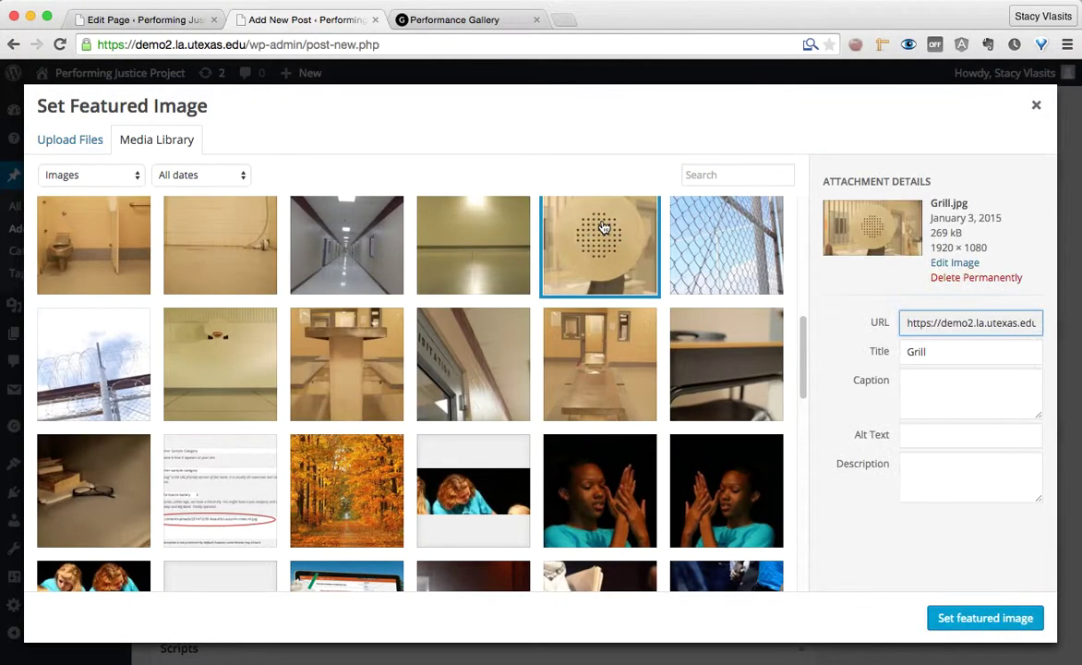
click(985, 618)
Step: Assign the post to the Performance Gallery and Middle School categories and publish it
scroll(636, 355, up, 10)
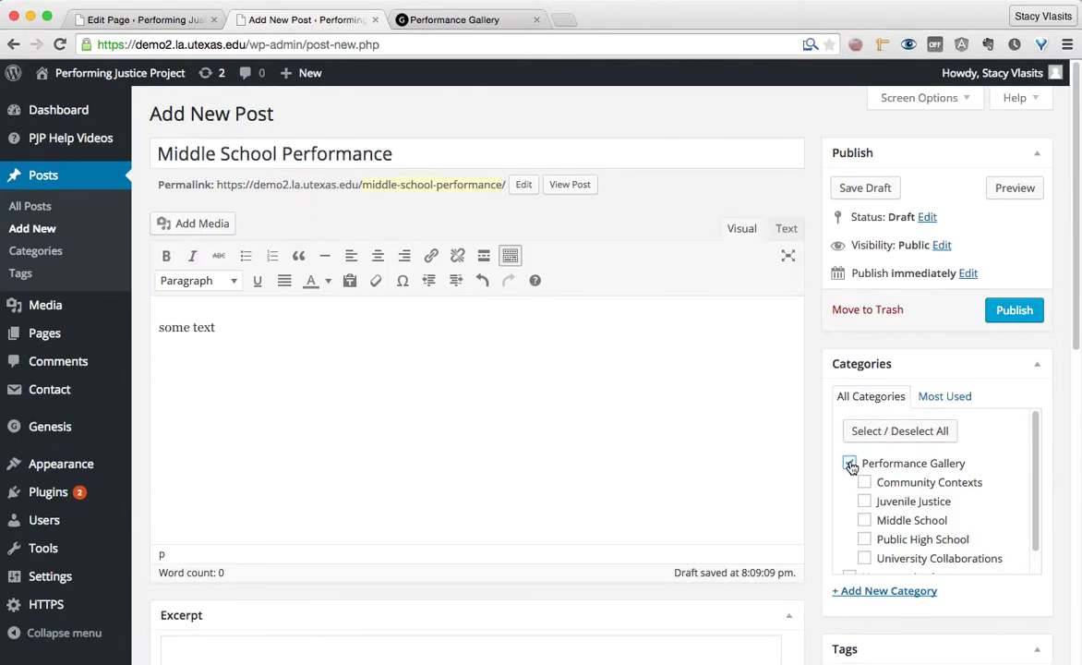
click(865, 521)
click(1028, 316)
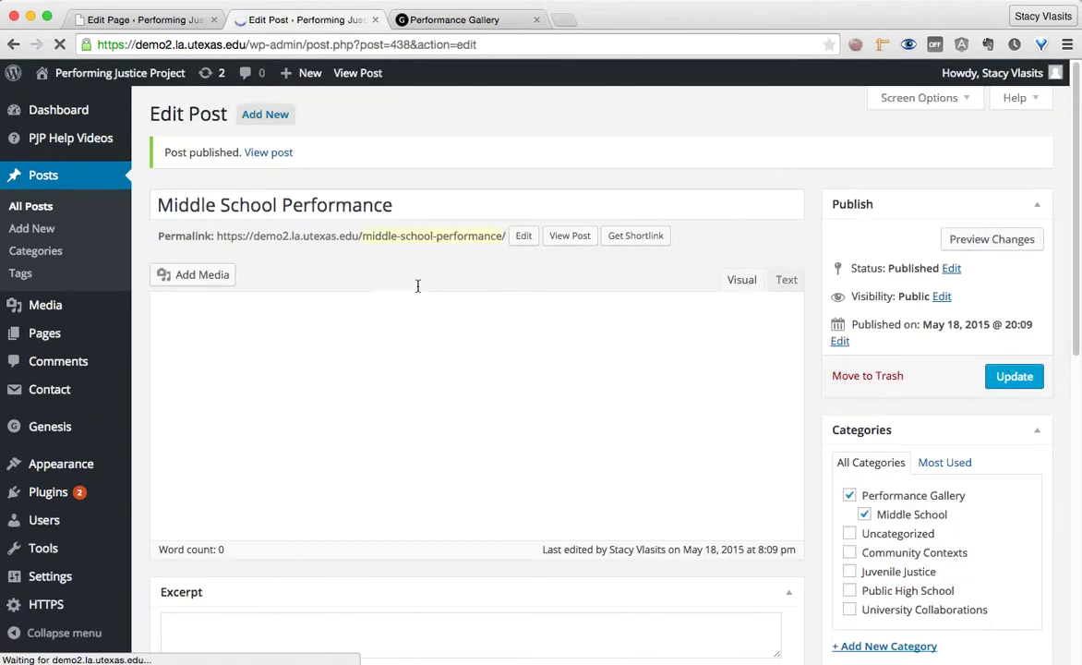
Step: Reload the public Performance Gallery page and check the Middle School entry's text and cover image
click(406, 20)
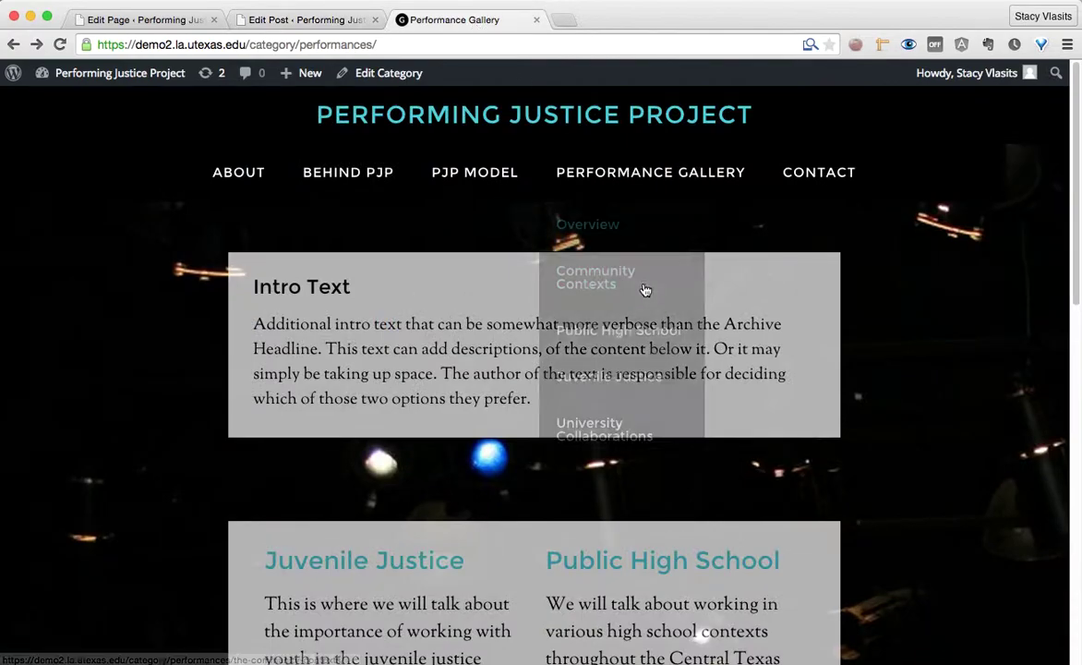
key(super+r)
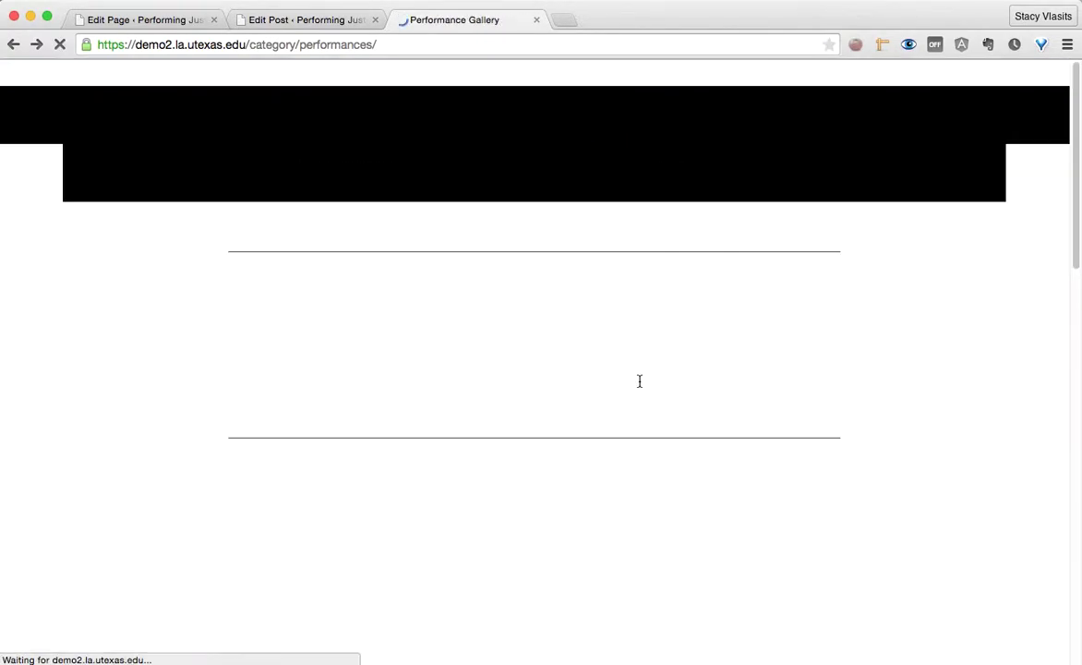
scroll(645, 399, down, 4)
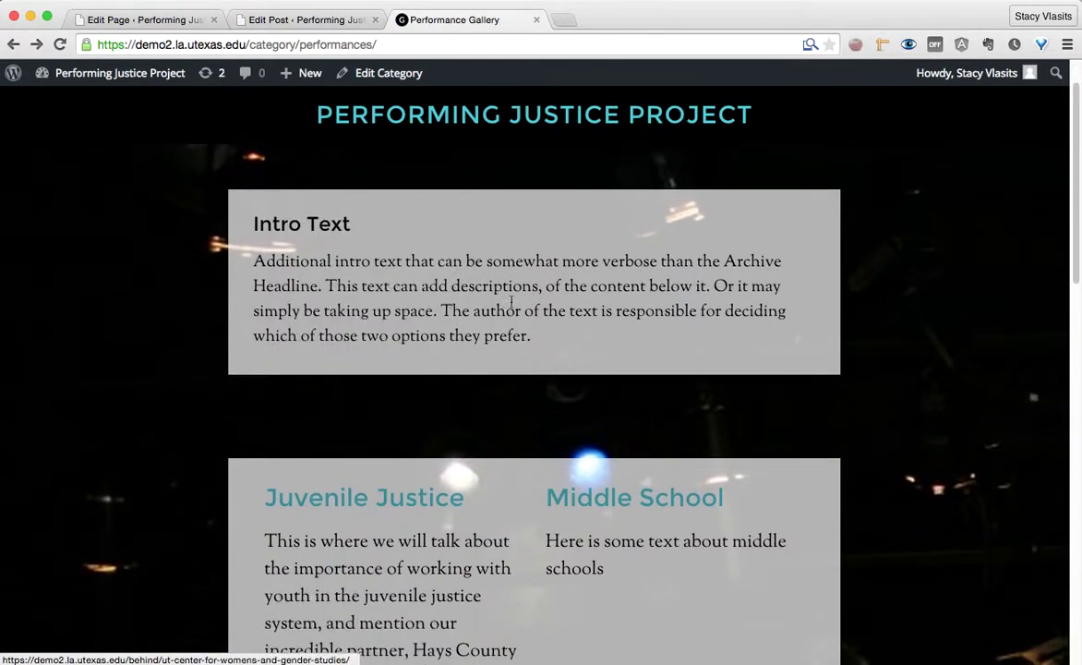
scroll(708, 532, down, 3)
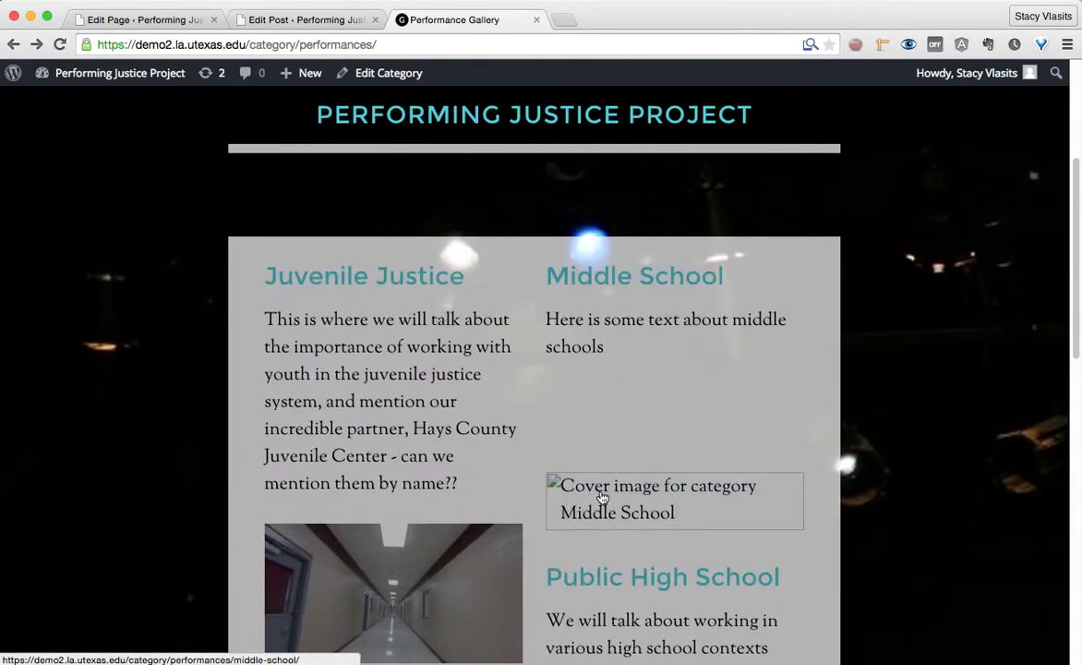
scroll(621, 500, down, 12)
scroll(618, 499, up, 16)
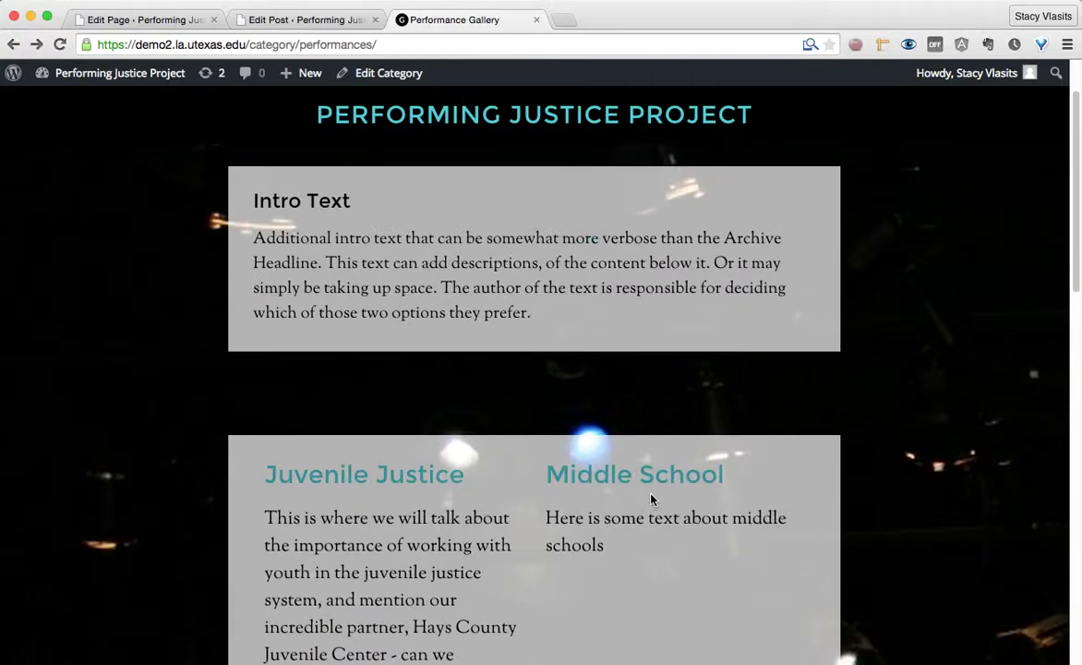